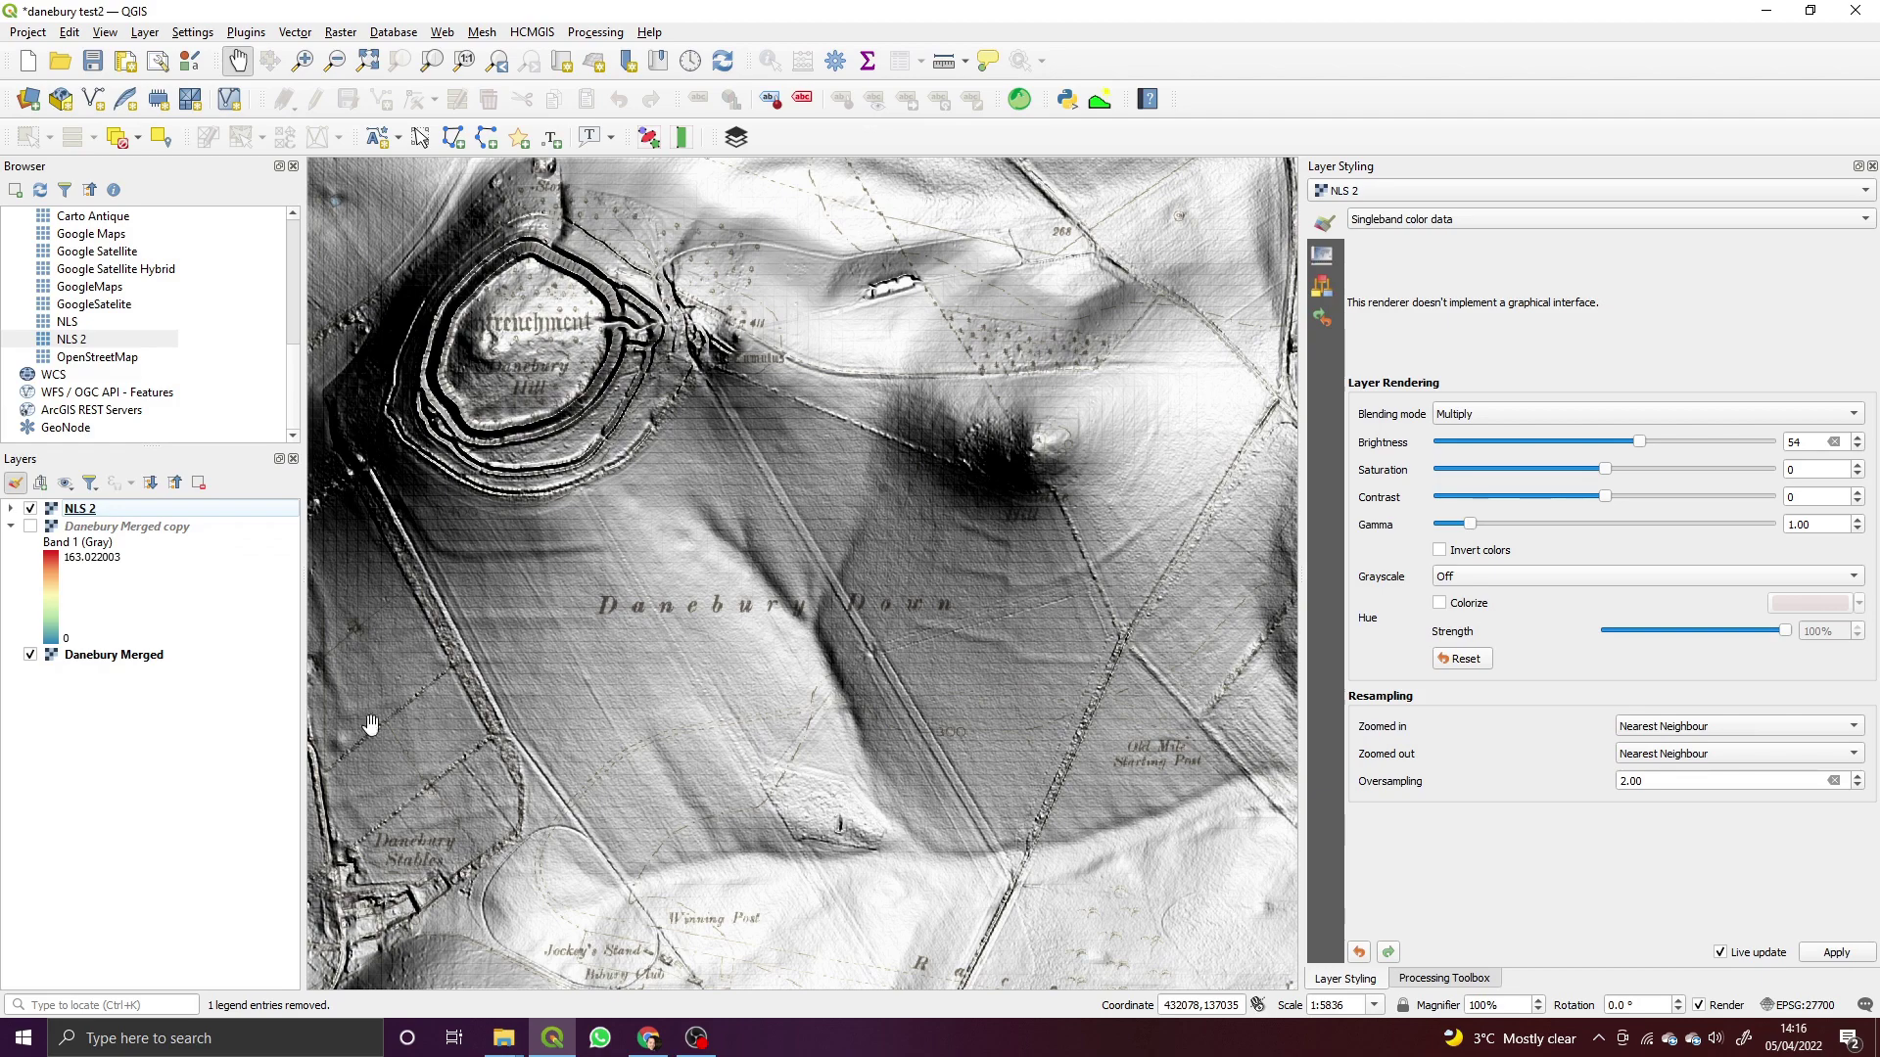
Start a new shapefile layer and name the file 'fields'.
{"action": "left_click_drag", "start_coordinate": [818, 694], "coordinate": [840, 660]}
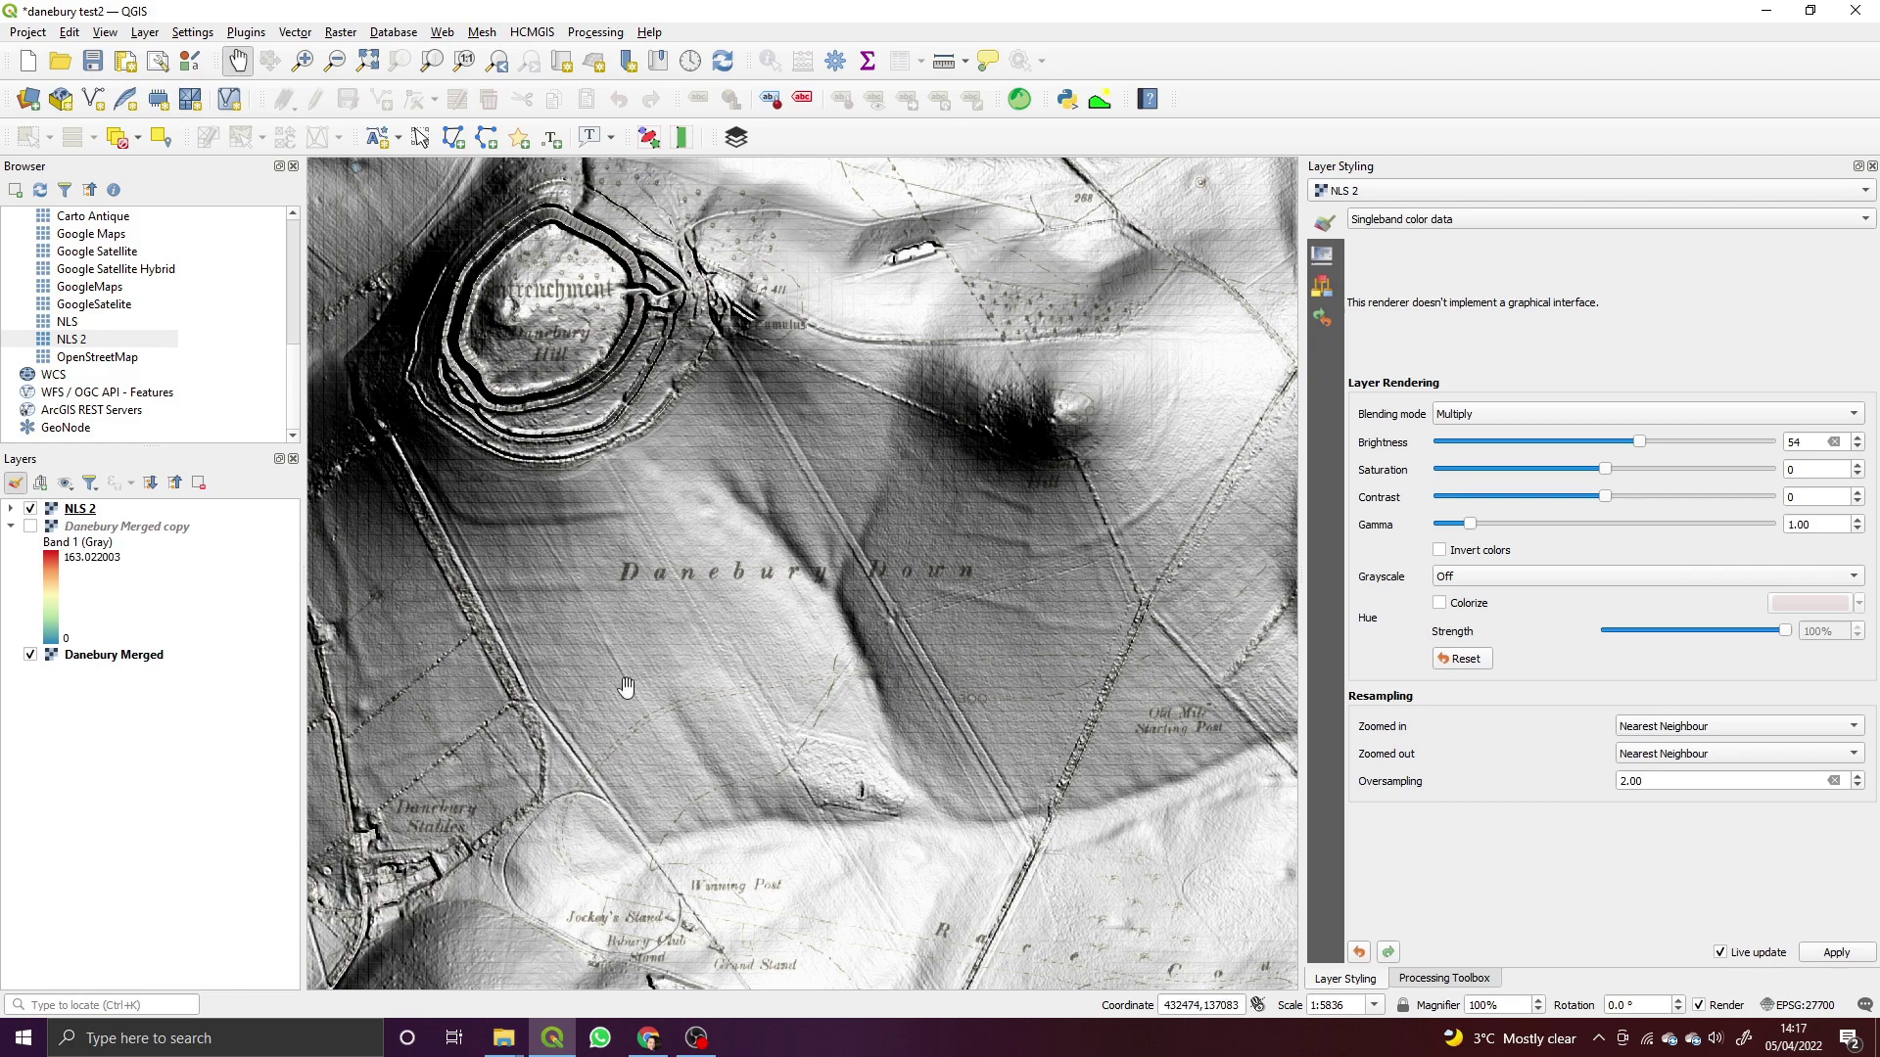
{"action": "left_click_drag", "start_coordinate": [626, 686], "coordinate": [634, 710]}
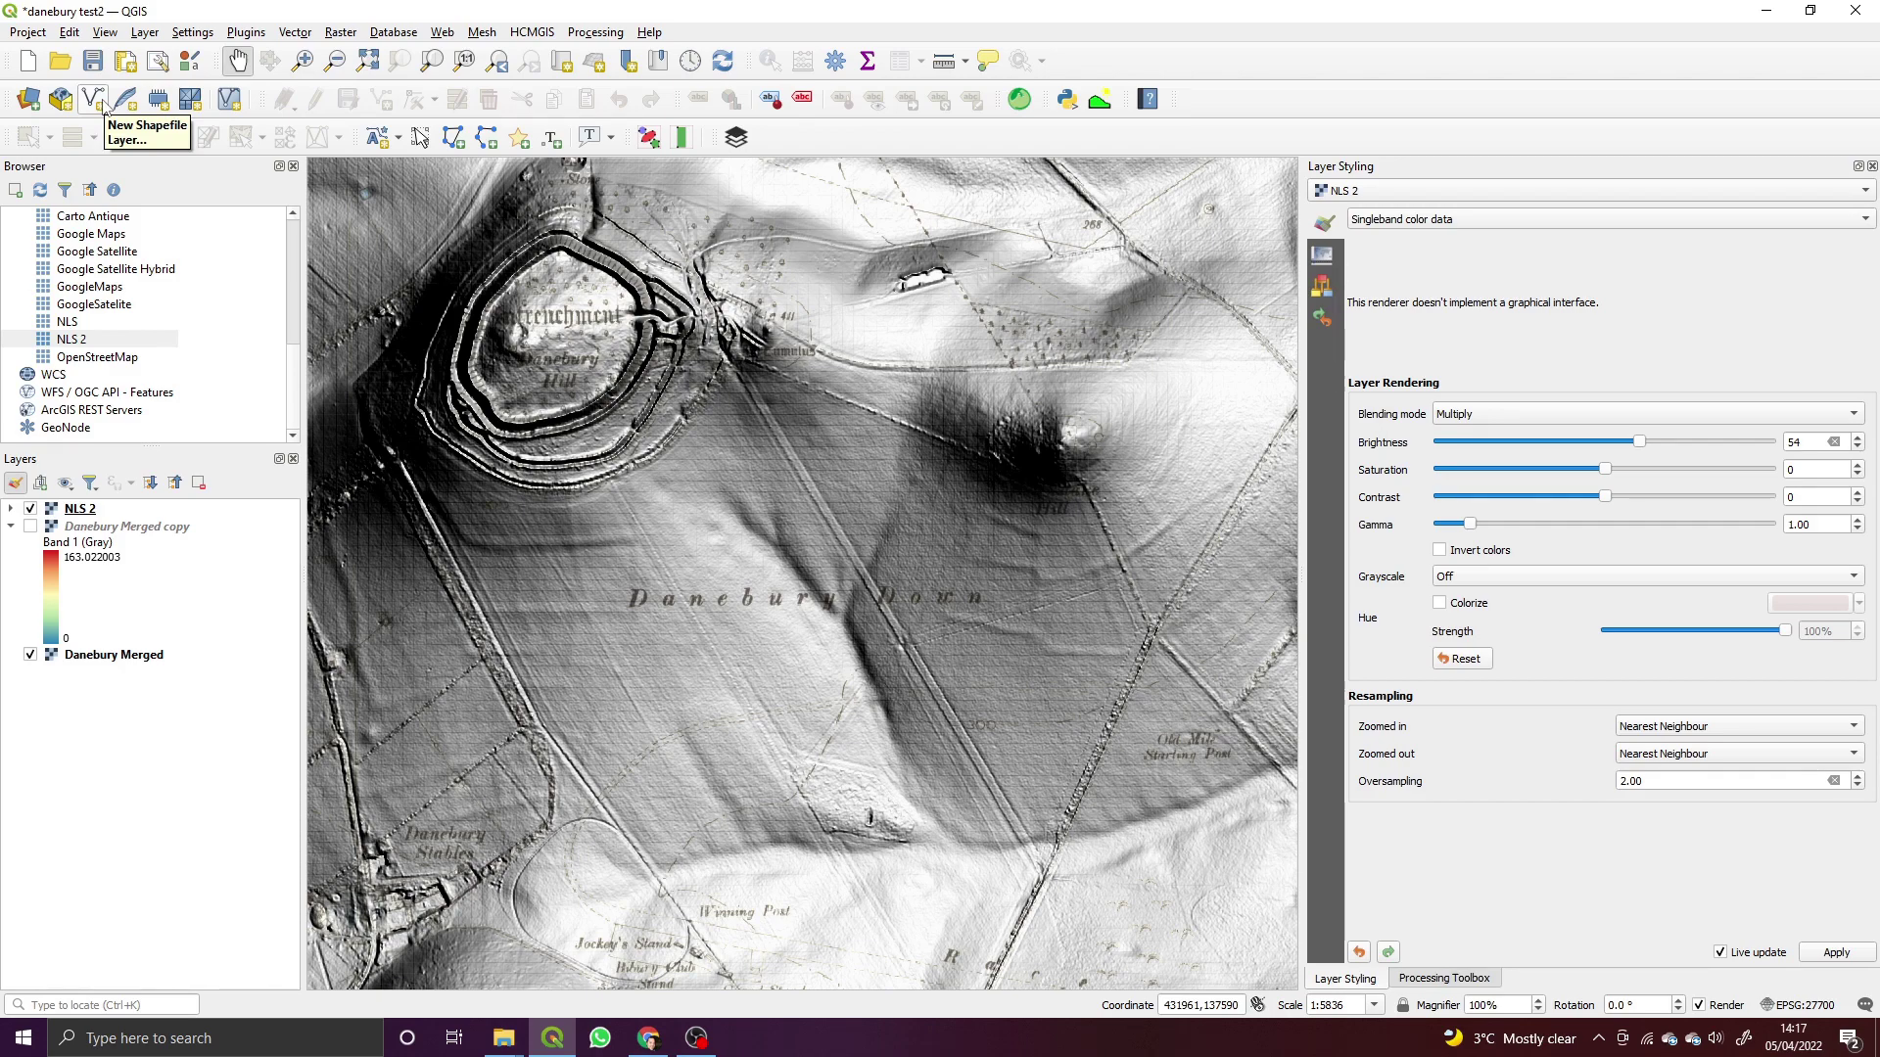
{"action": "left_click", "coordinate": [93, 99]}
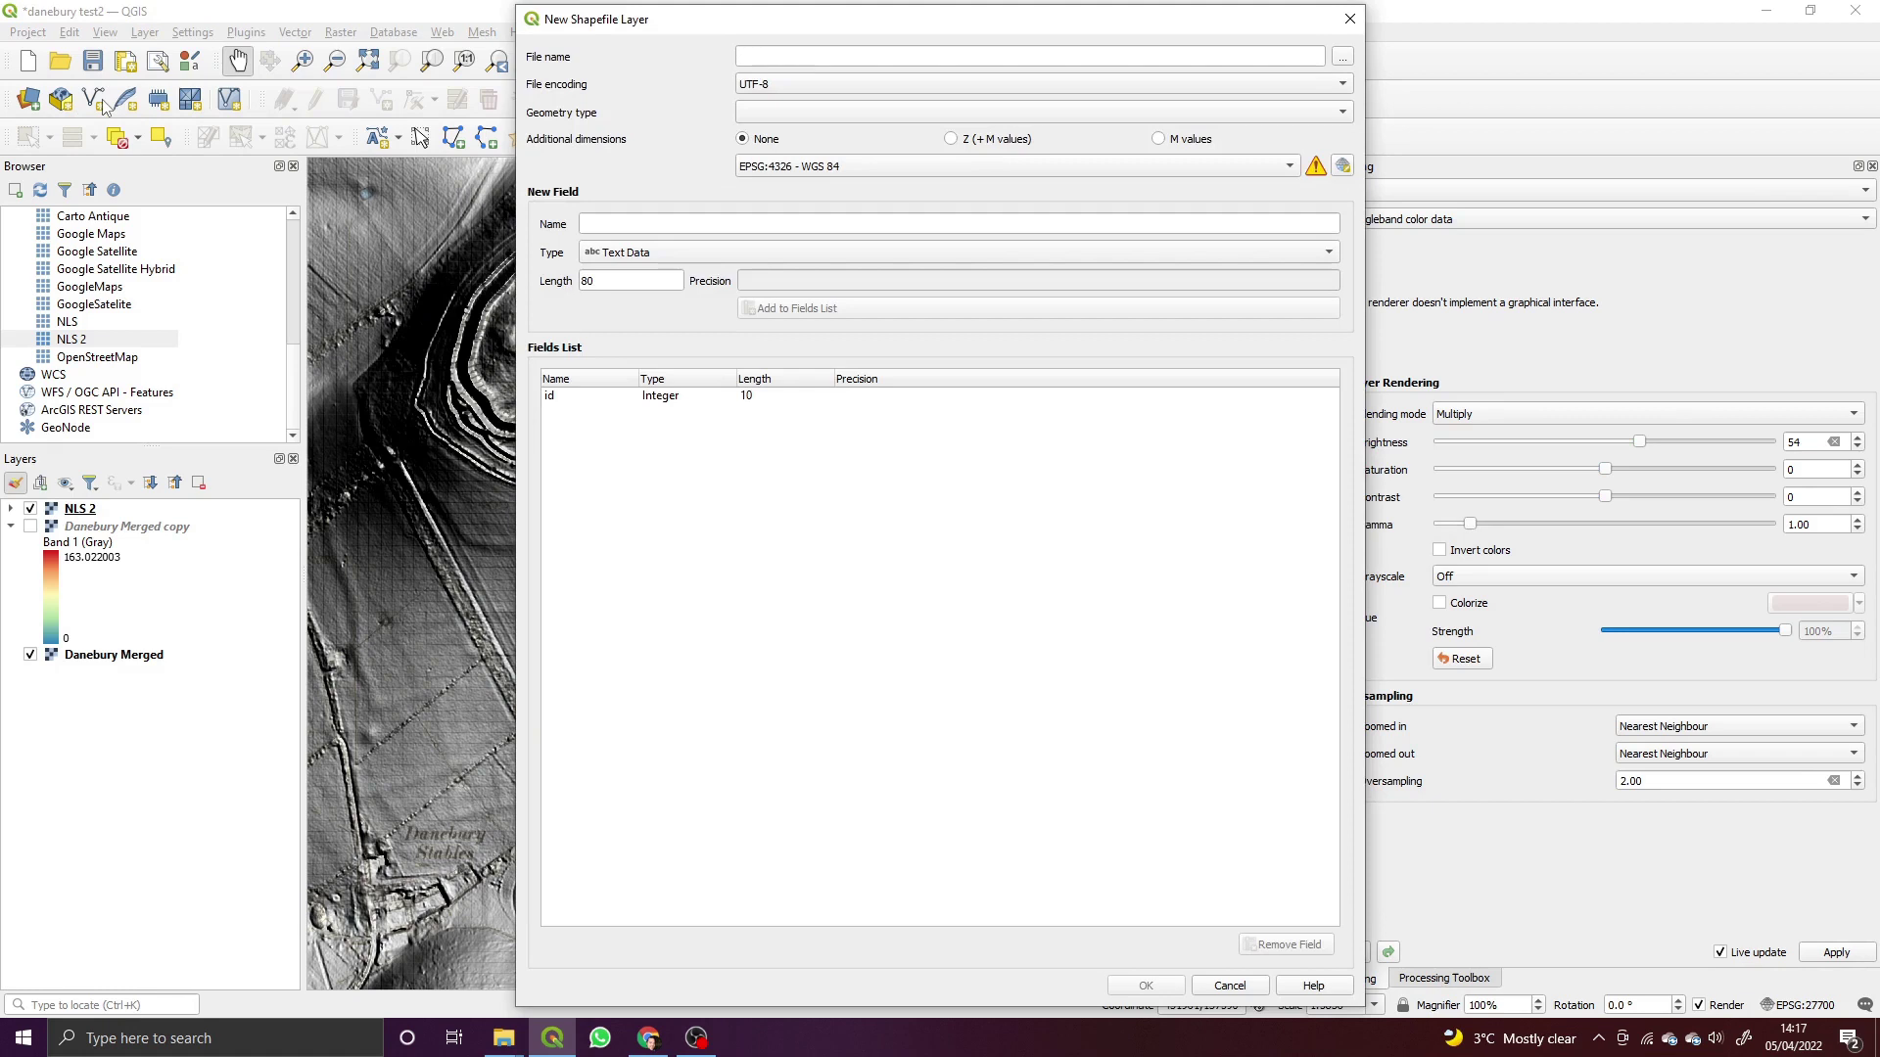
{"action": "left_click", "coordinate": [743, 60]}
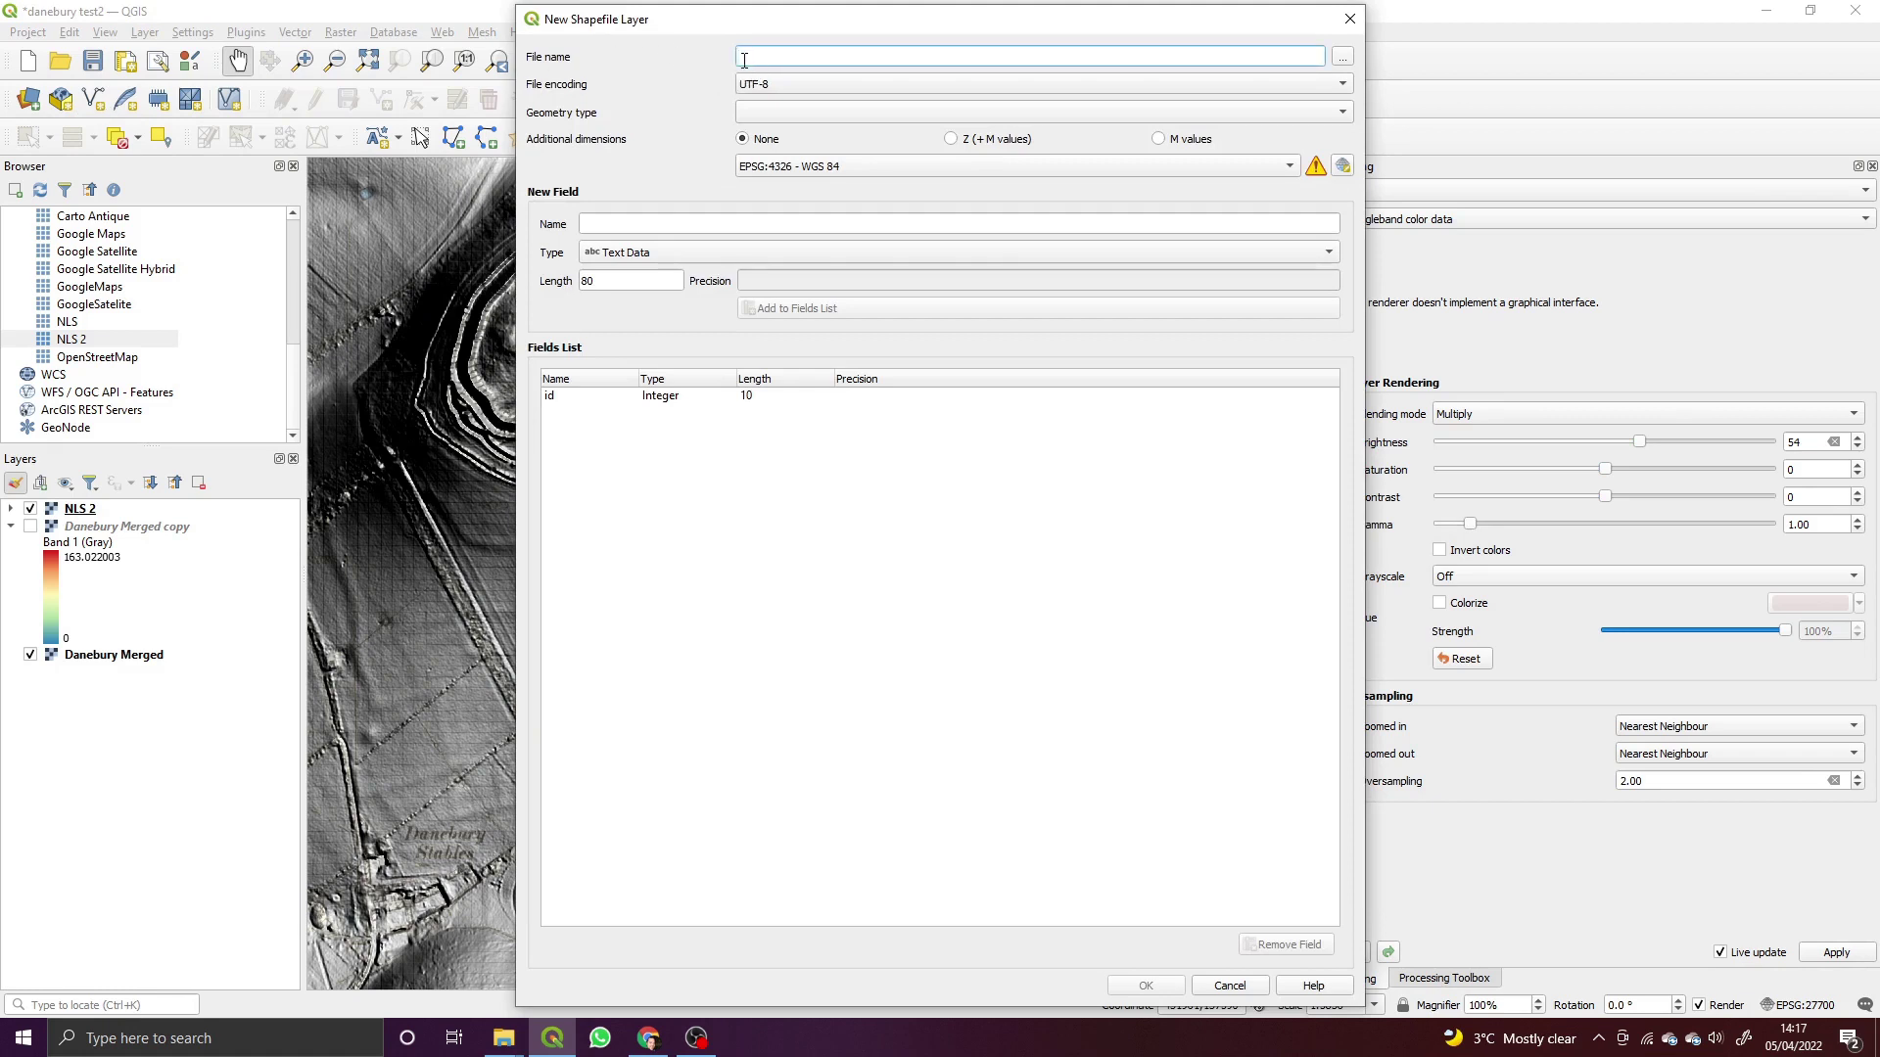
{"action": "type", "text": "field"}
Enter 'fields' as an attribute name, set LineString geometry, and create it, overwriting the old fields.shp.
{"action": "left_click", "coordinate": [795, 222]}
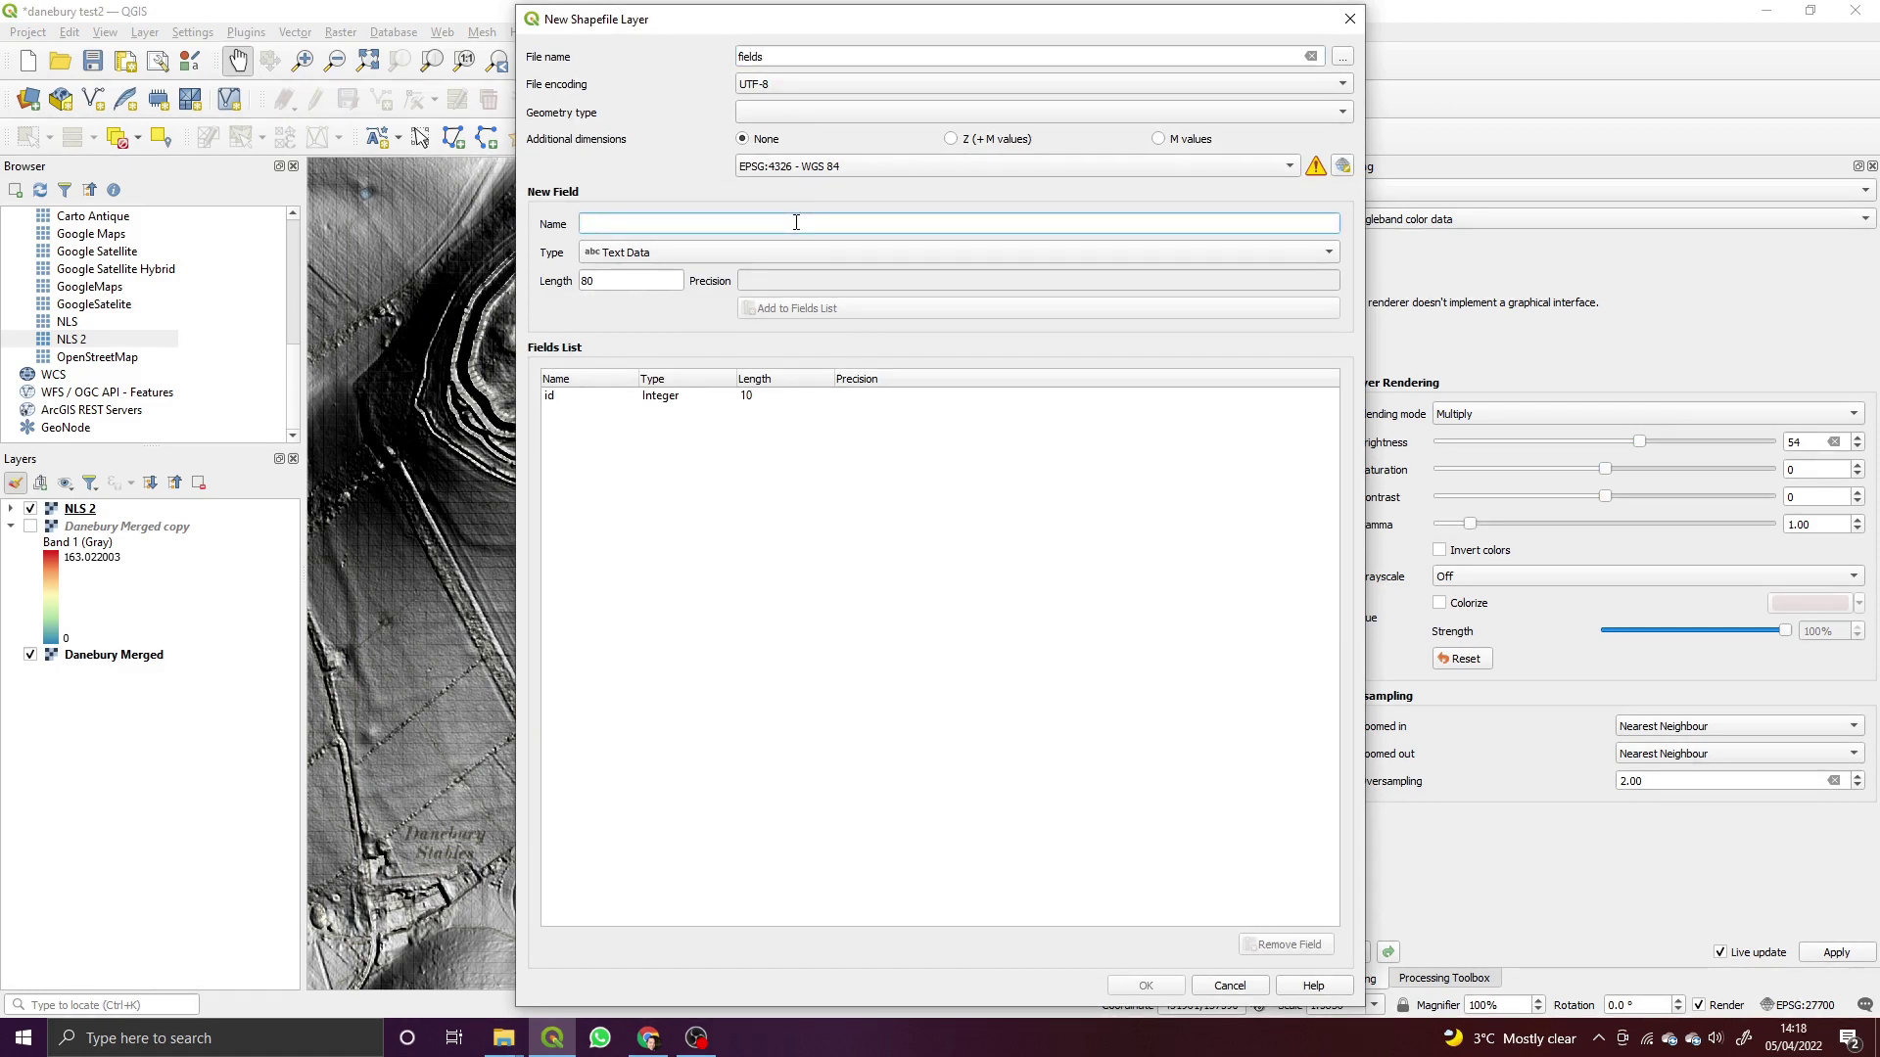
{"action": "type", "text": "fields"}
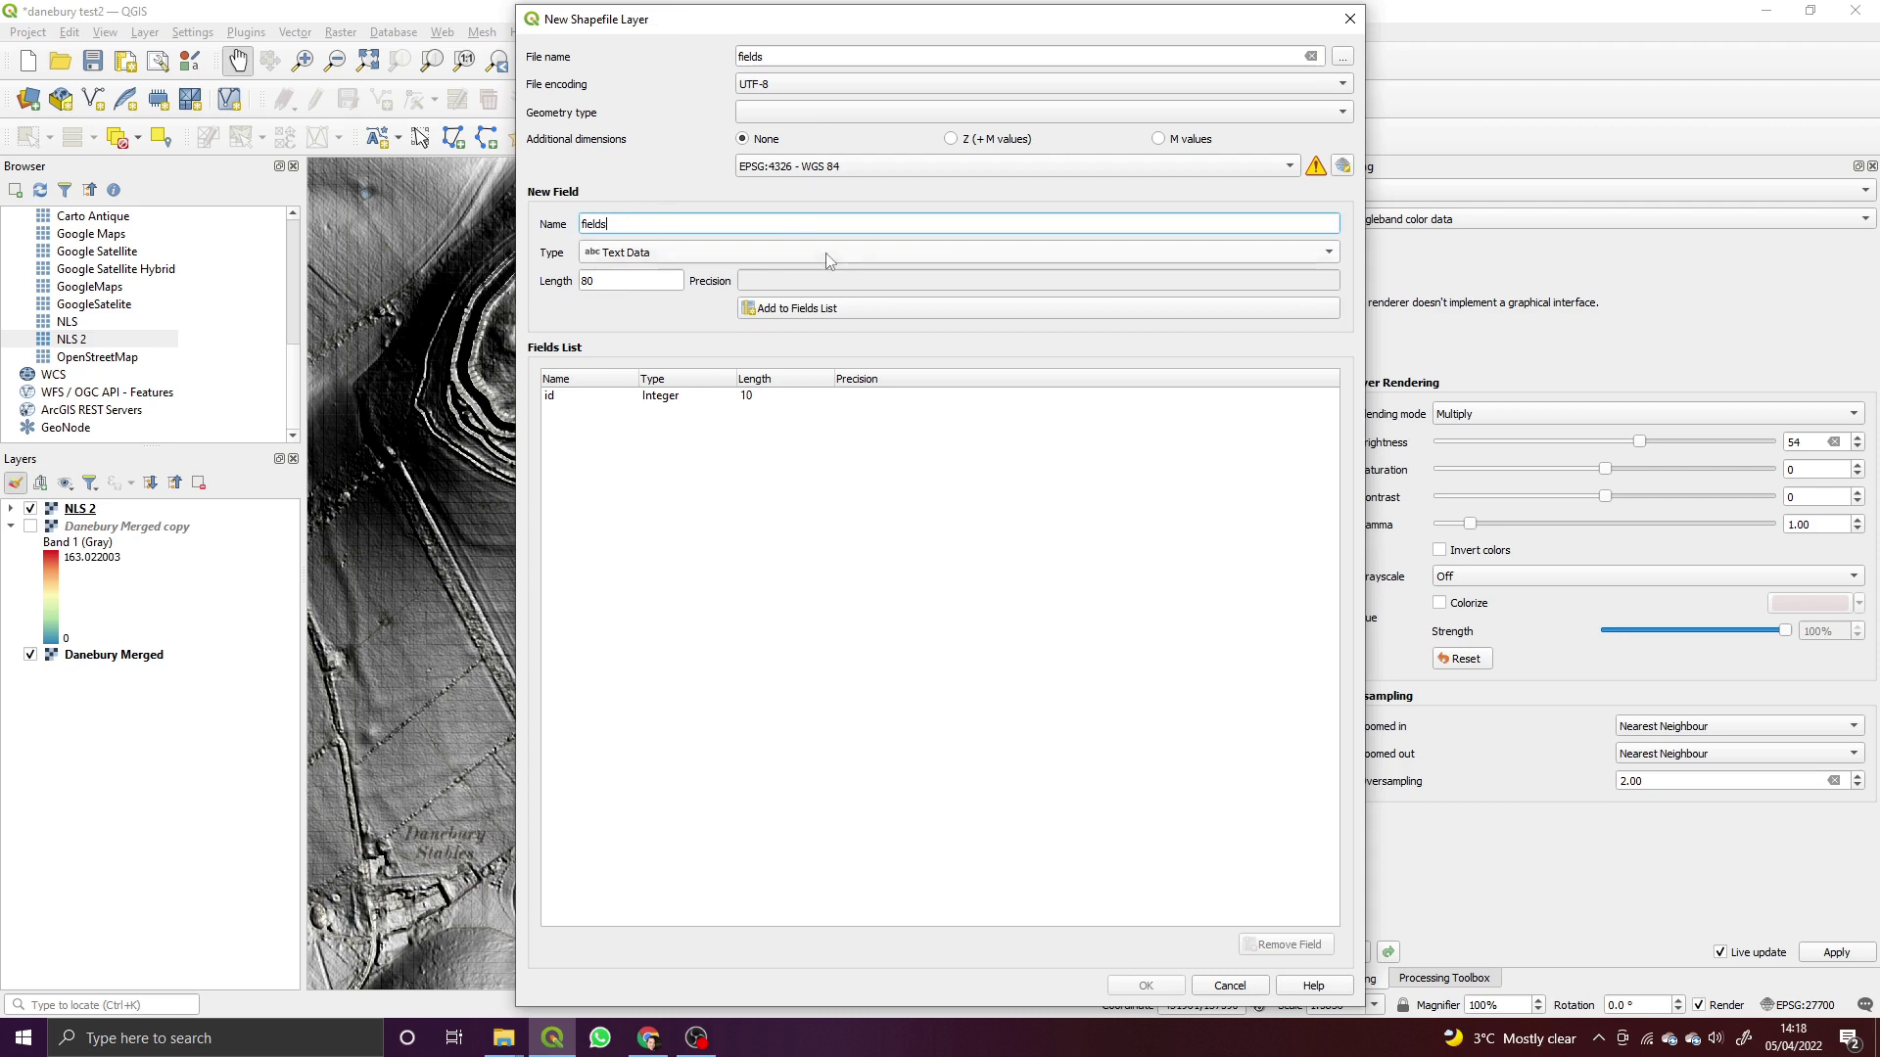
{"action": "left_click", "coordinate": [811, 119]}
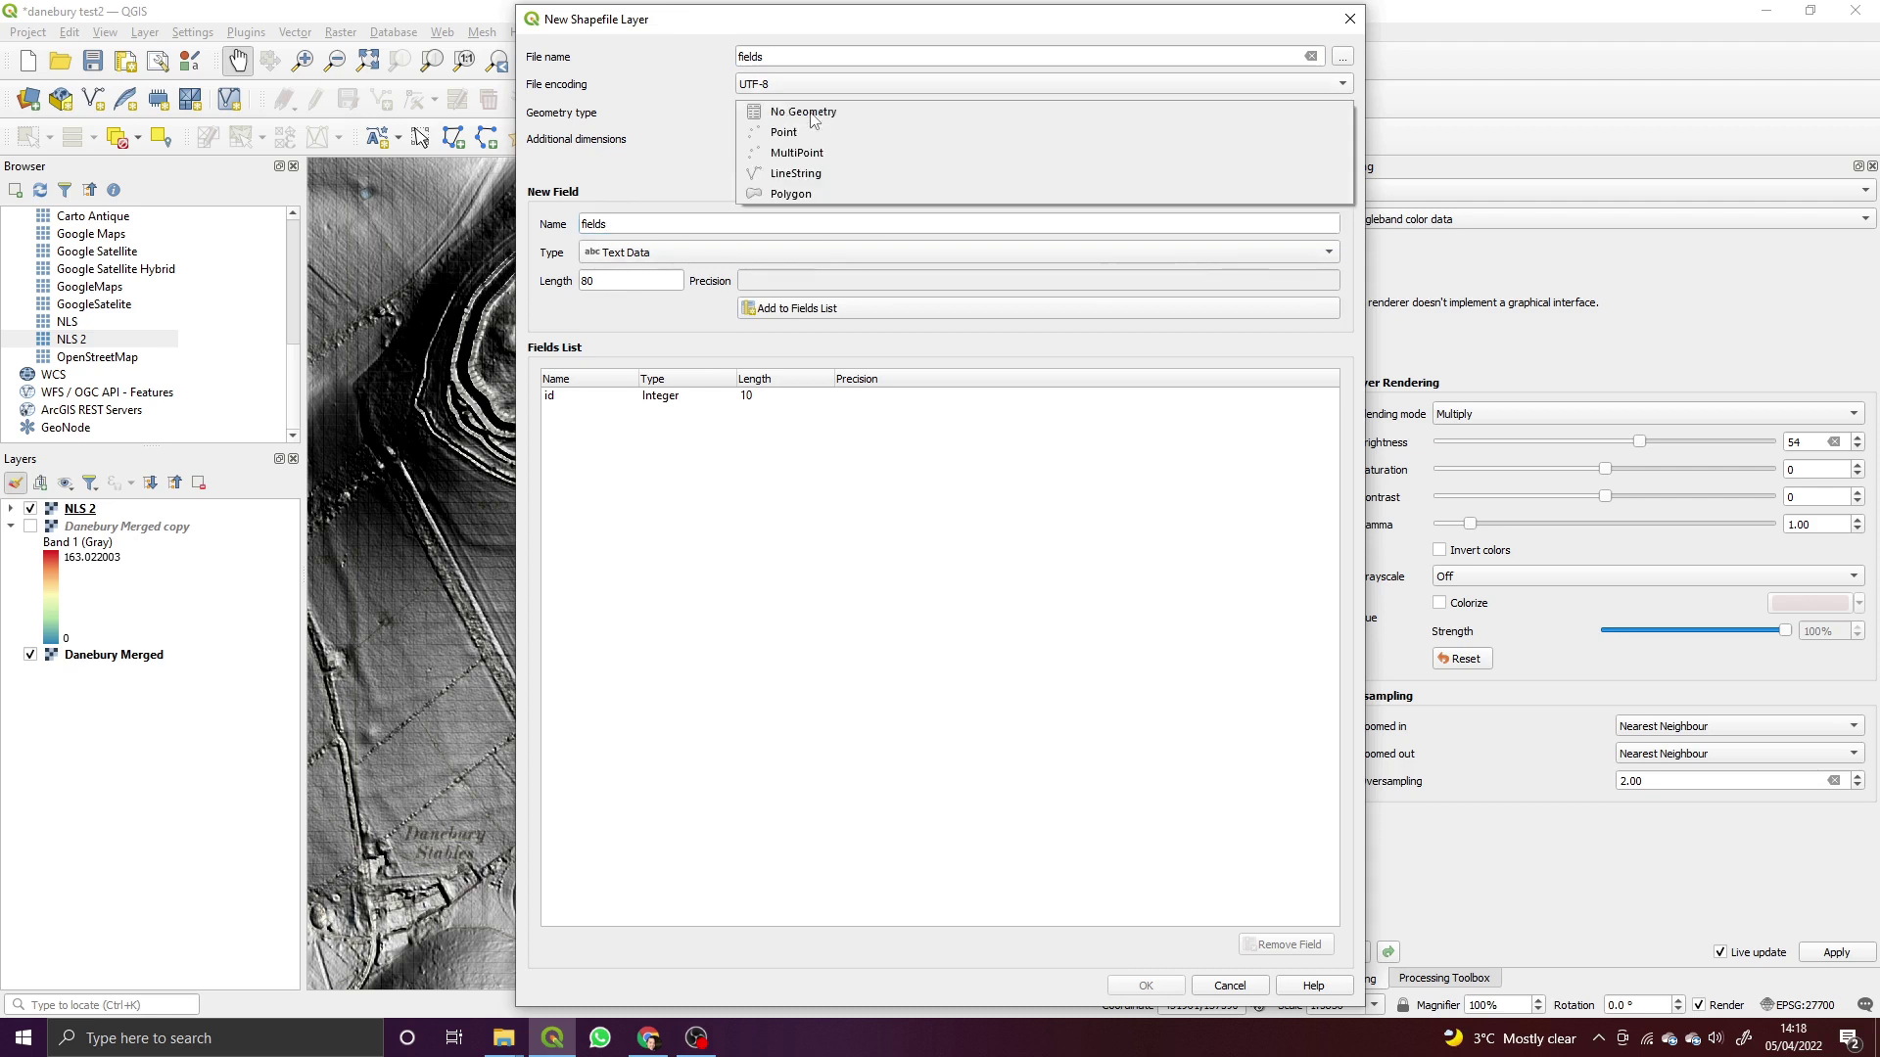
{"action": "left_click", "coordinate": [826, 175]}
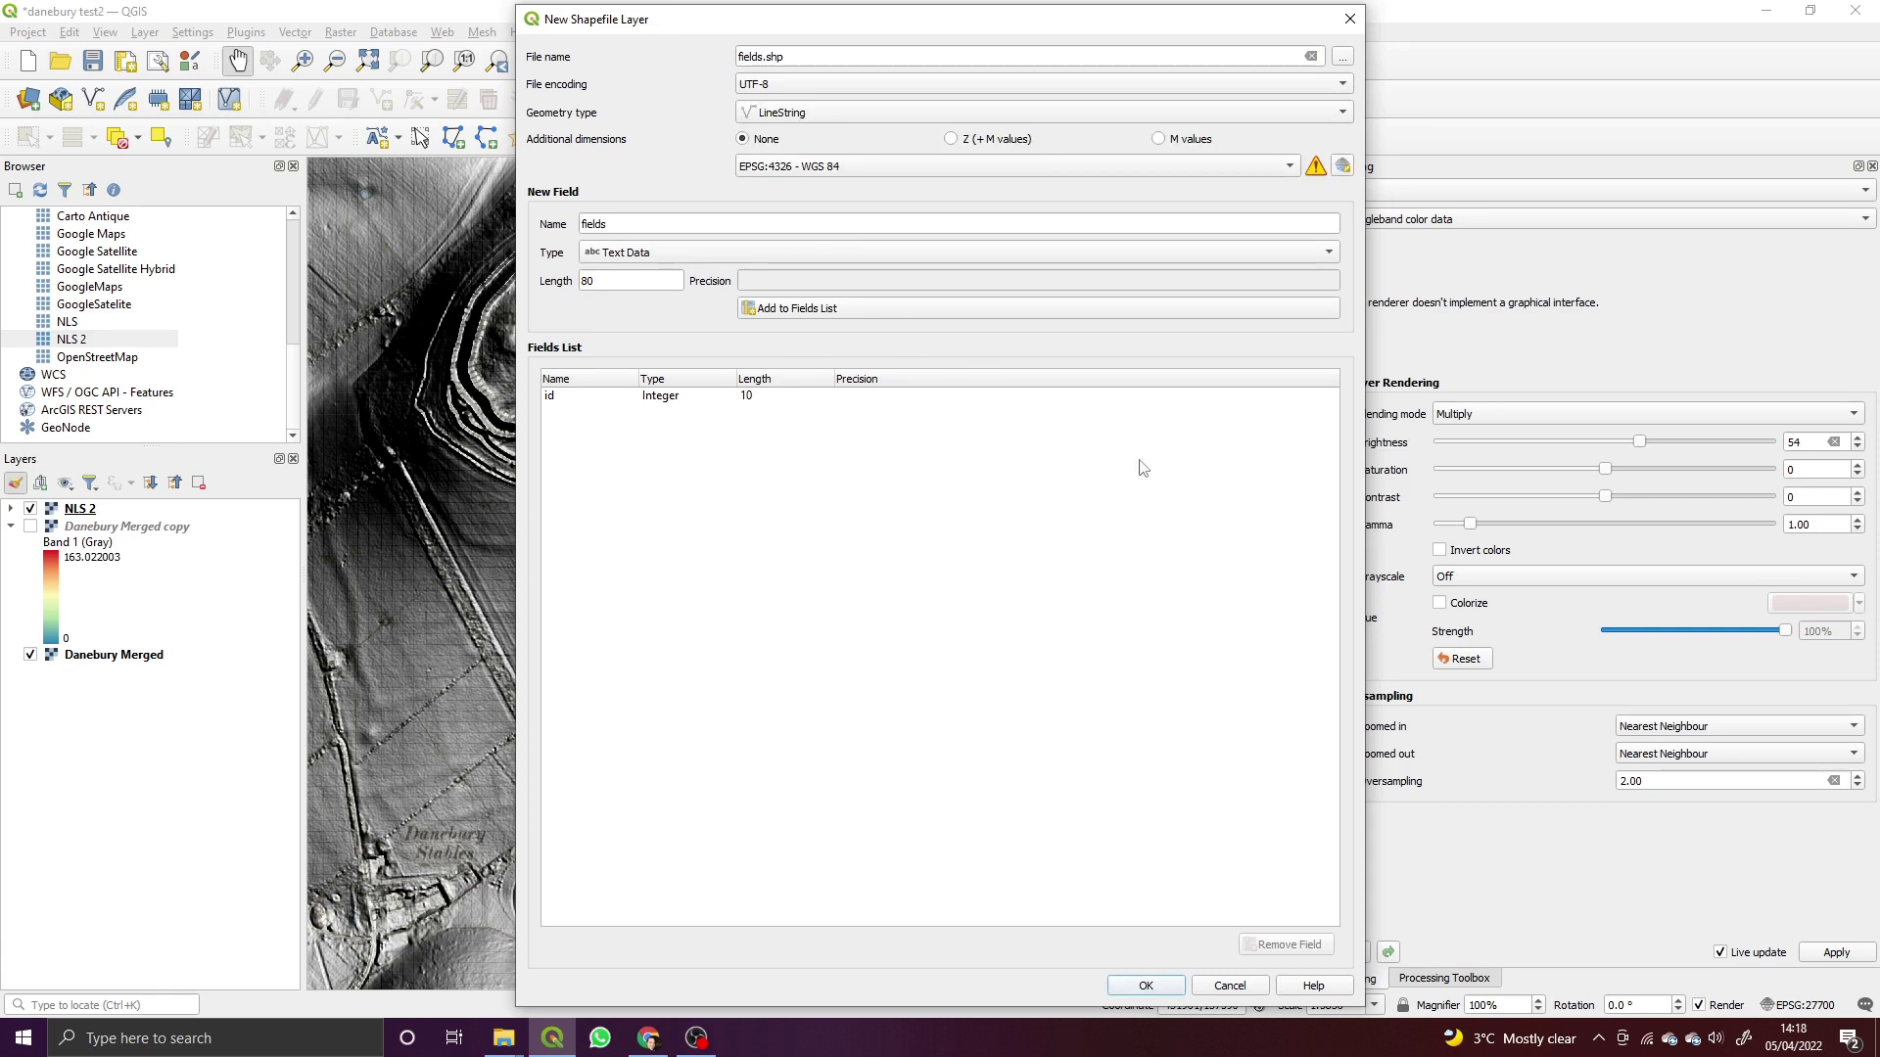
{"action": "left_click", "coordinate": [1156, 982]}
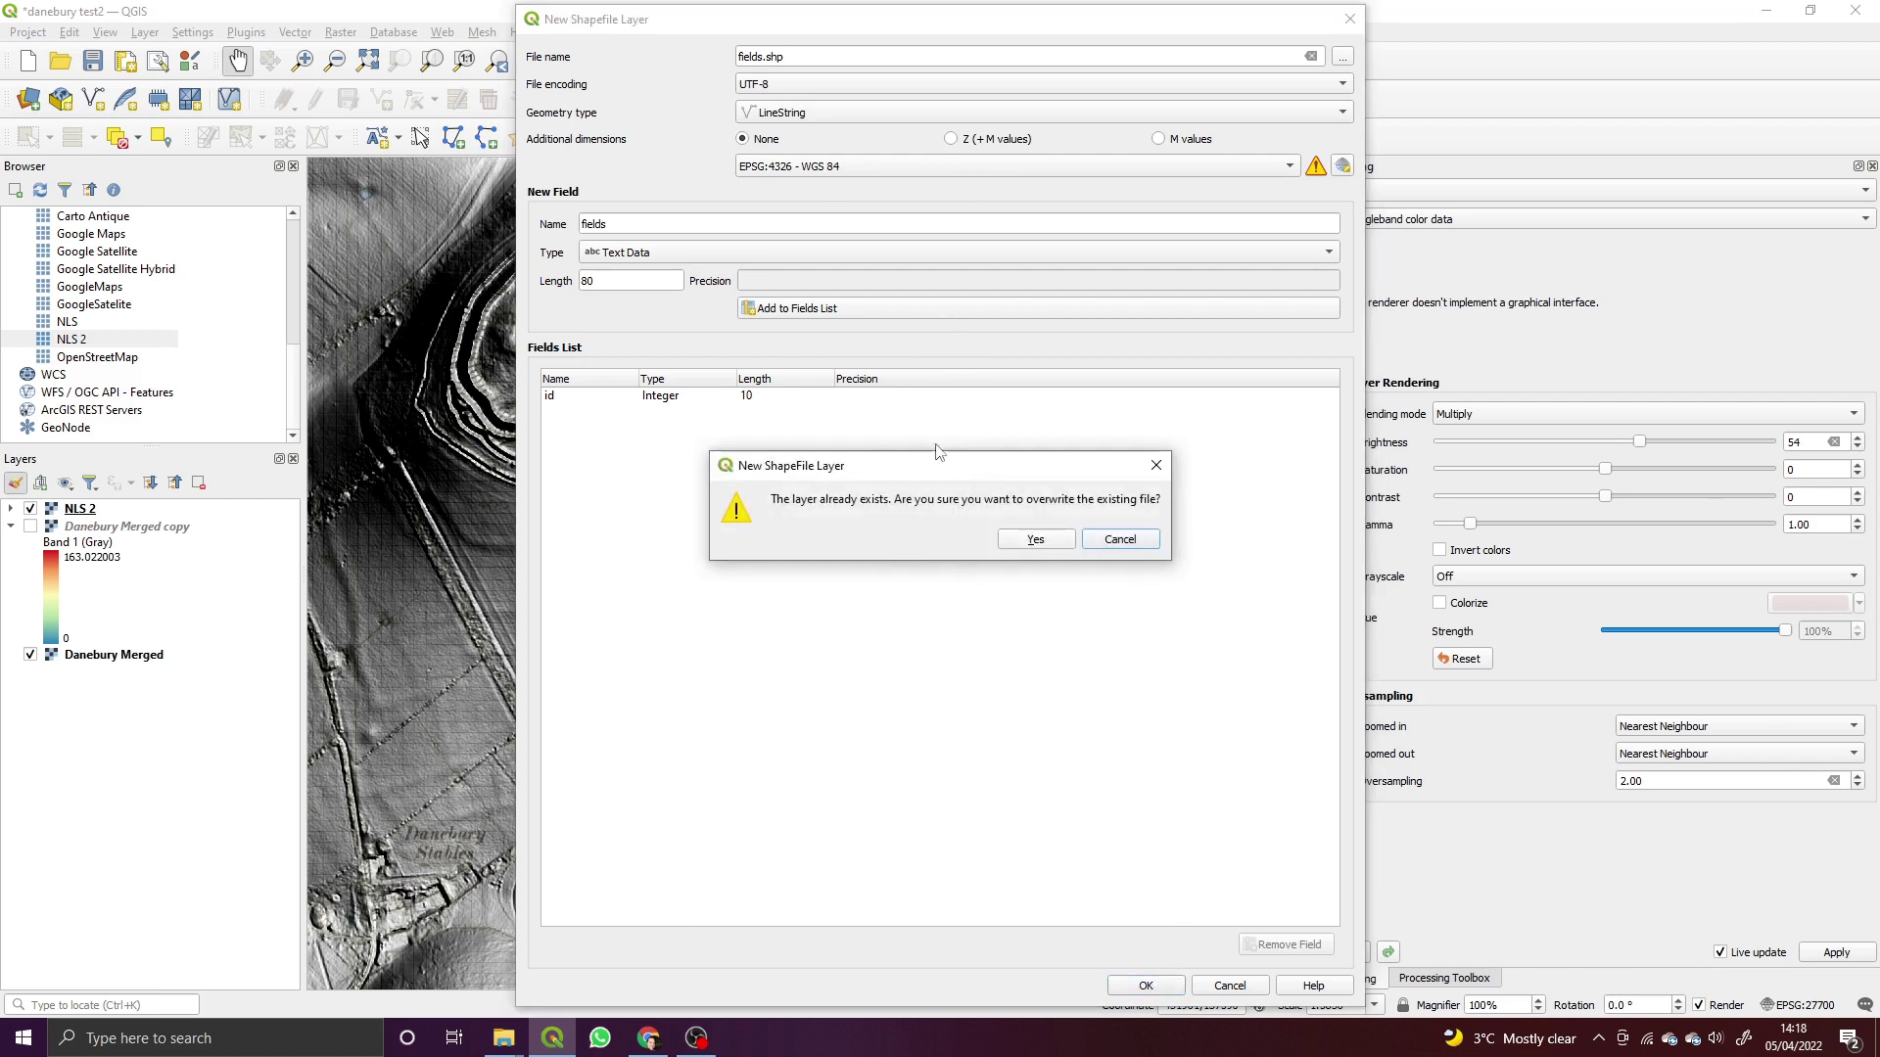
{"action": "left_click", "coordinate": [1009, 545]}
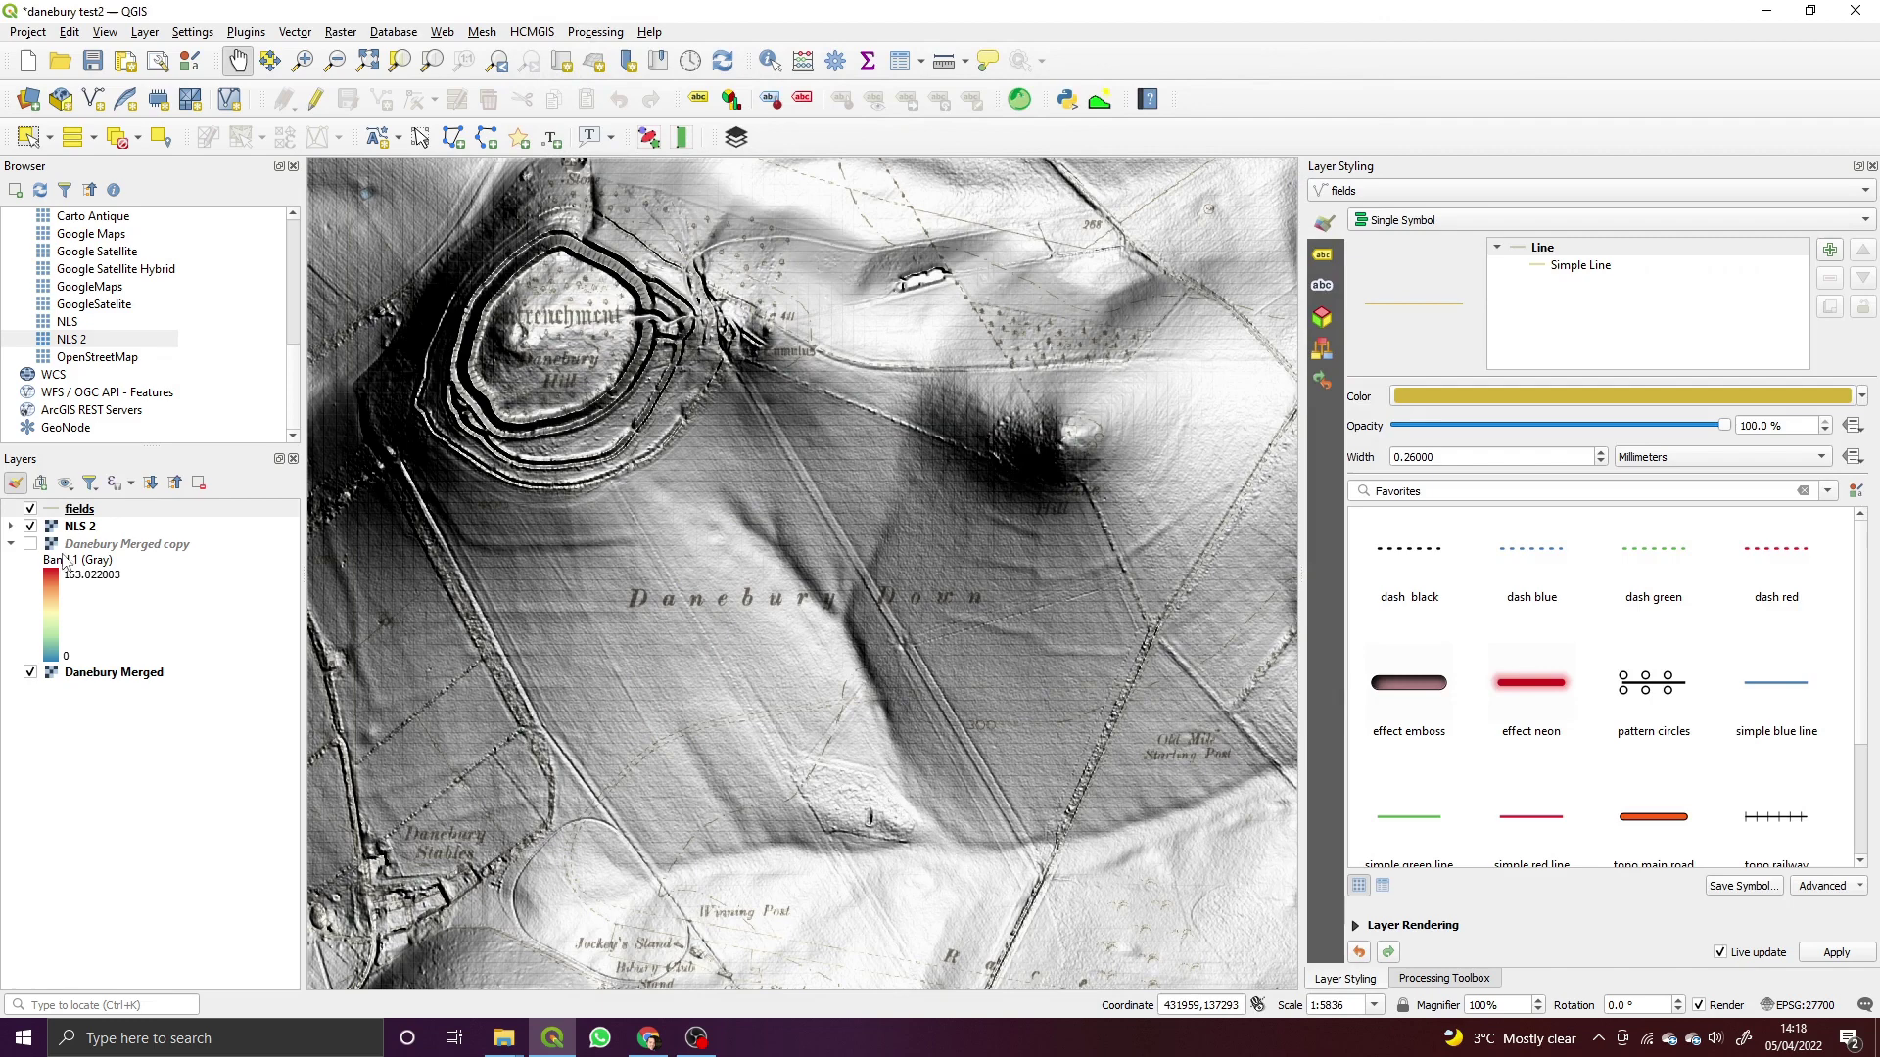
Turn on Toggle Editing for the fields layer from its right-click menu.
{"action": "left_click", "coordinate": [183, 510]}
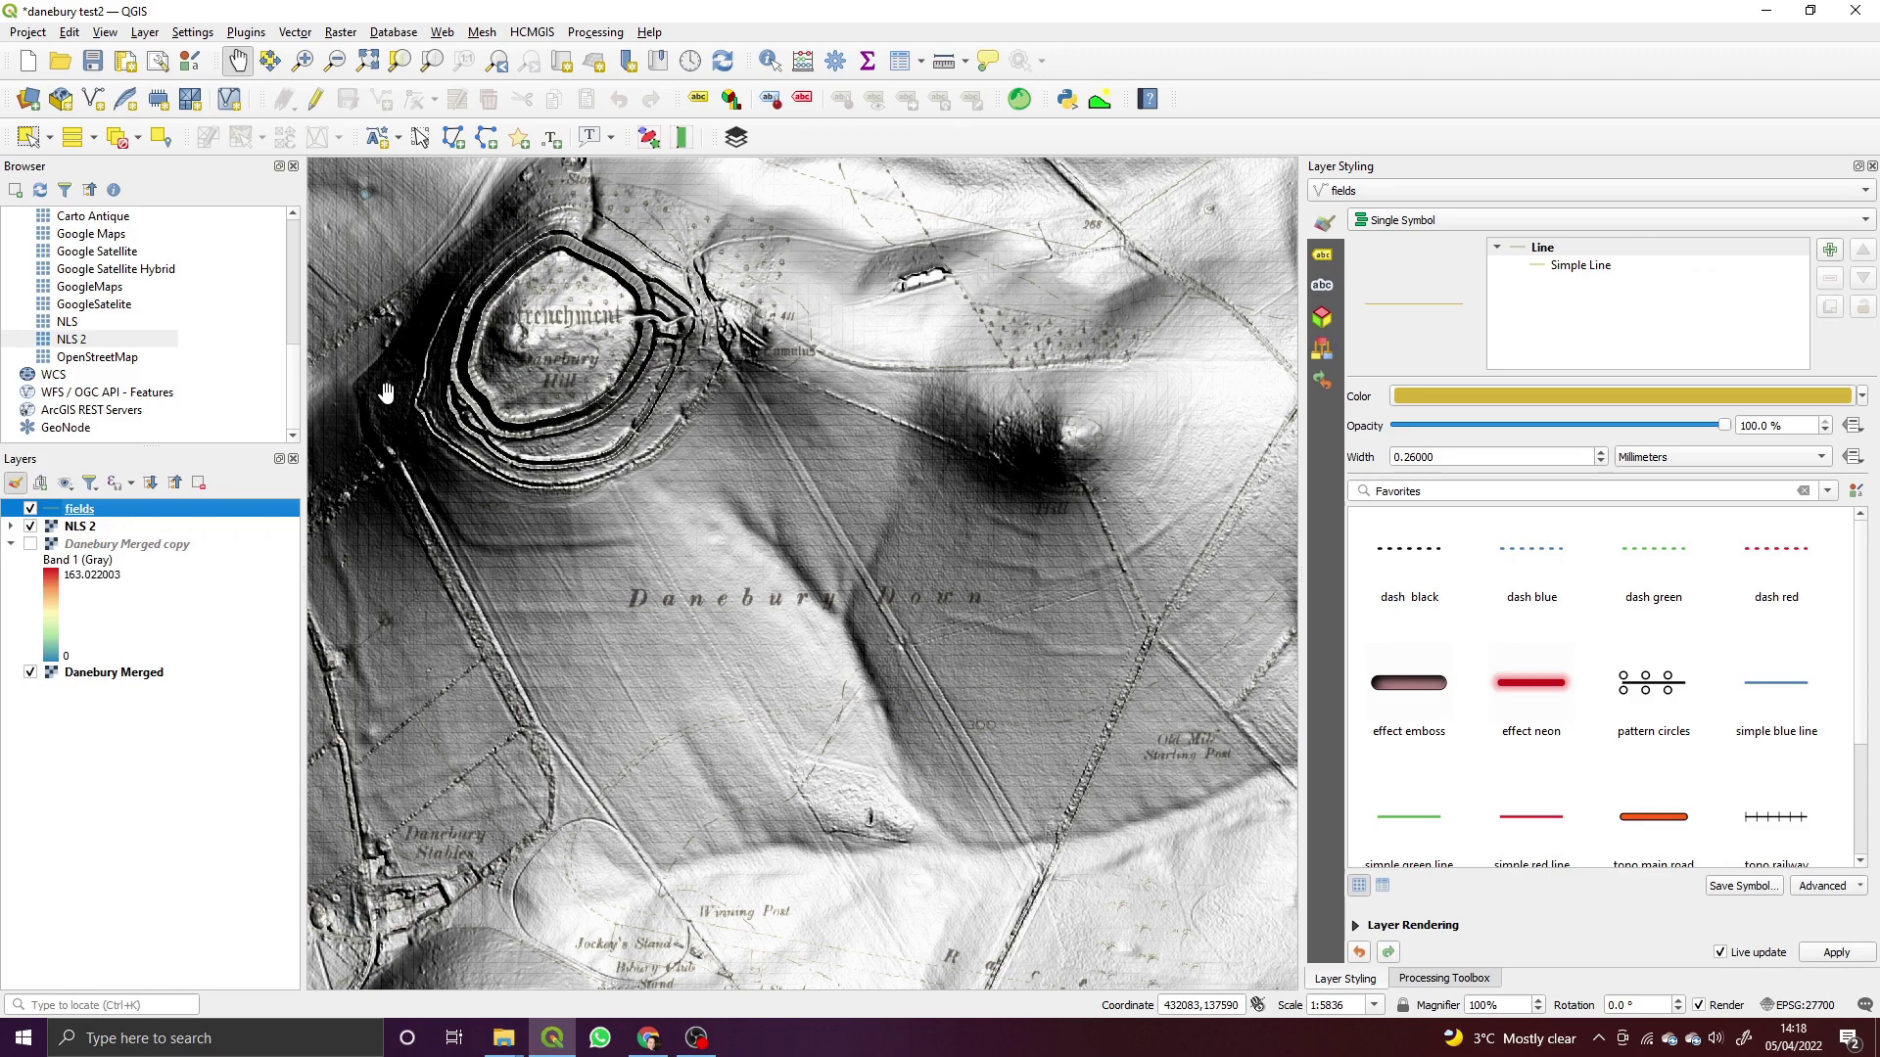
{"action": "right_click", "coordinate": [211, 513]}
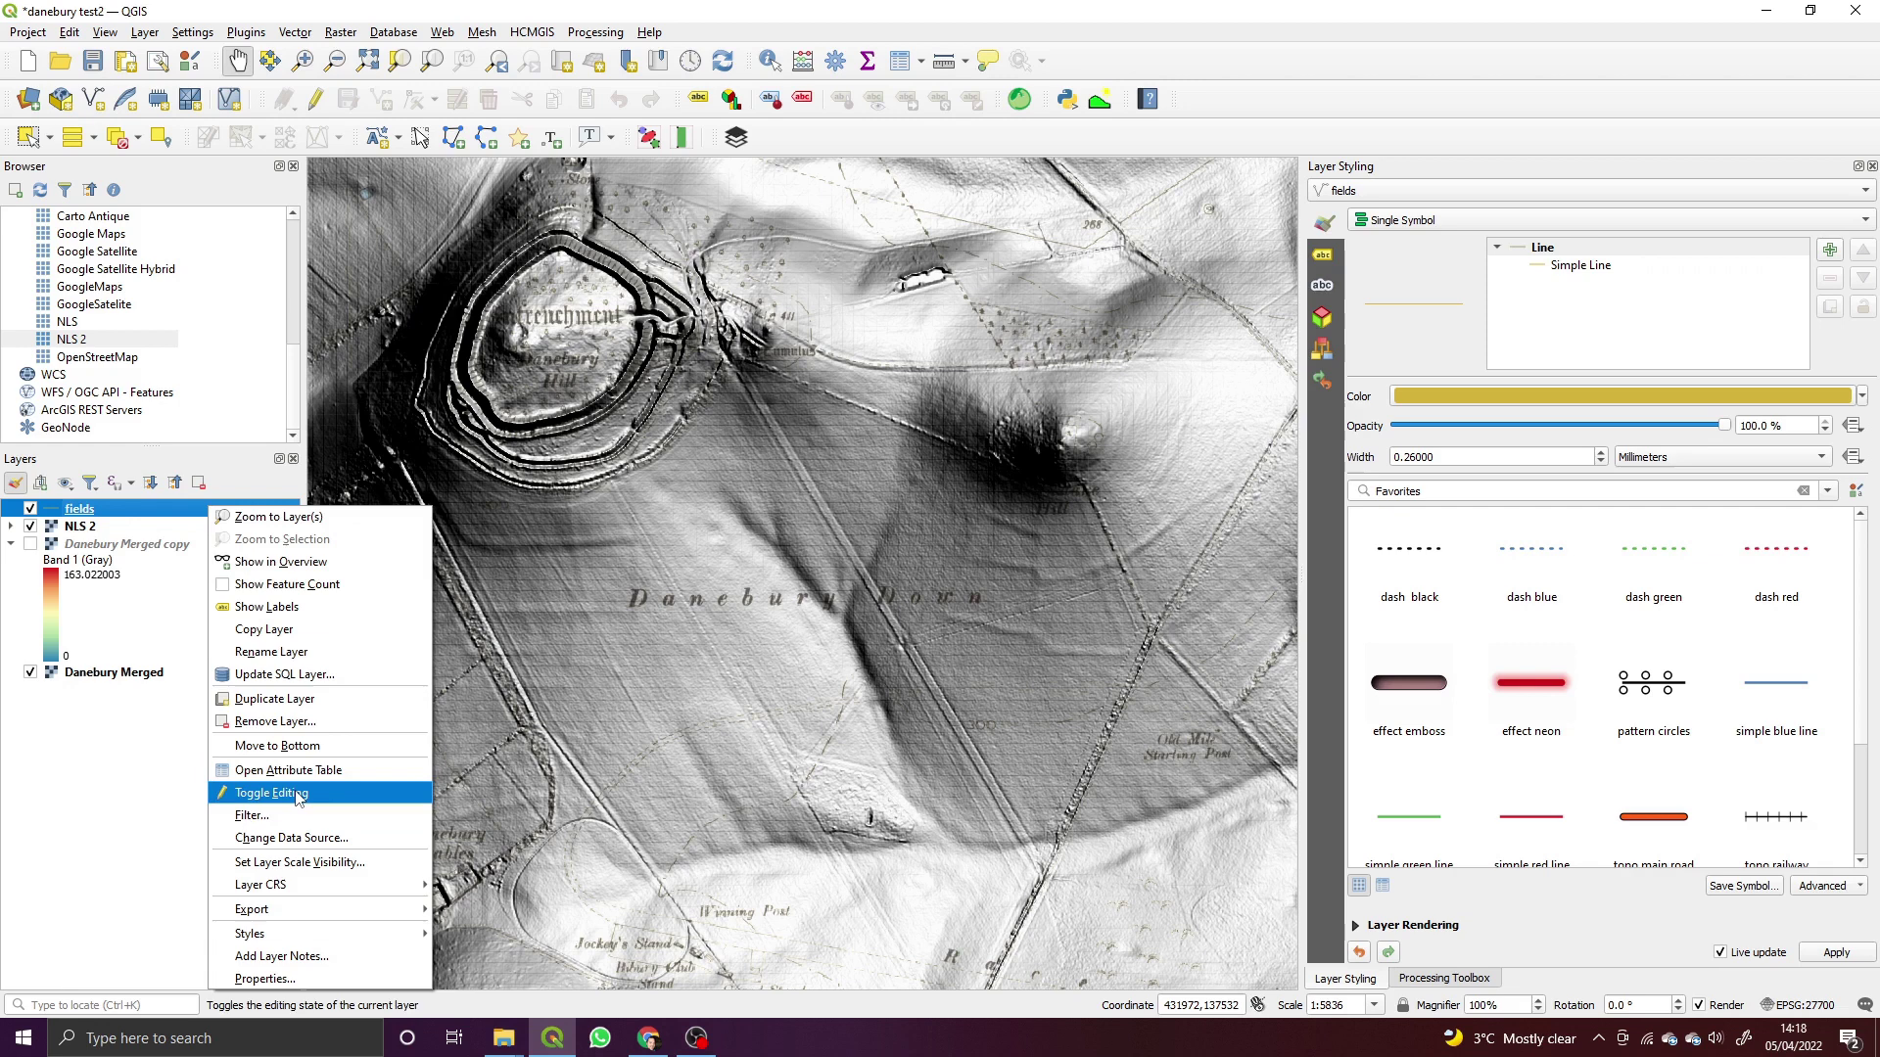
{"action": "left_click", "coordinate": [298, 796]}
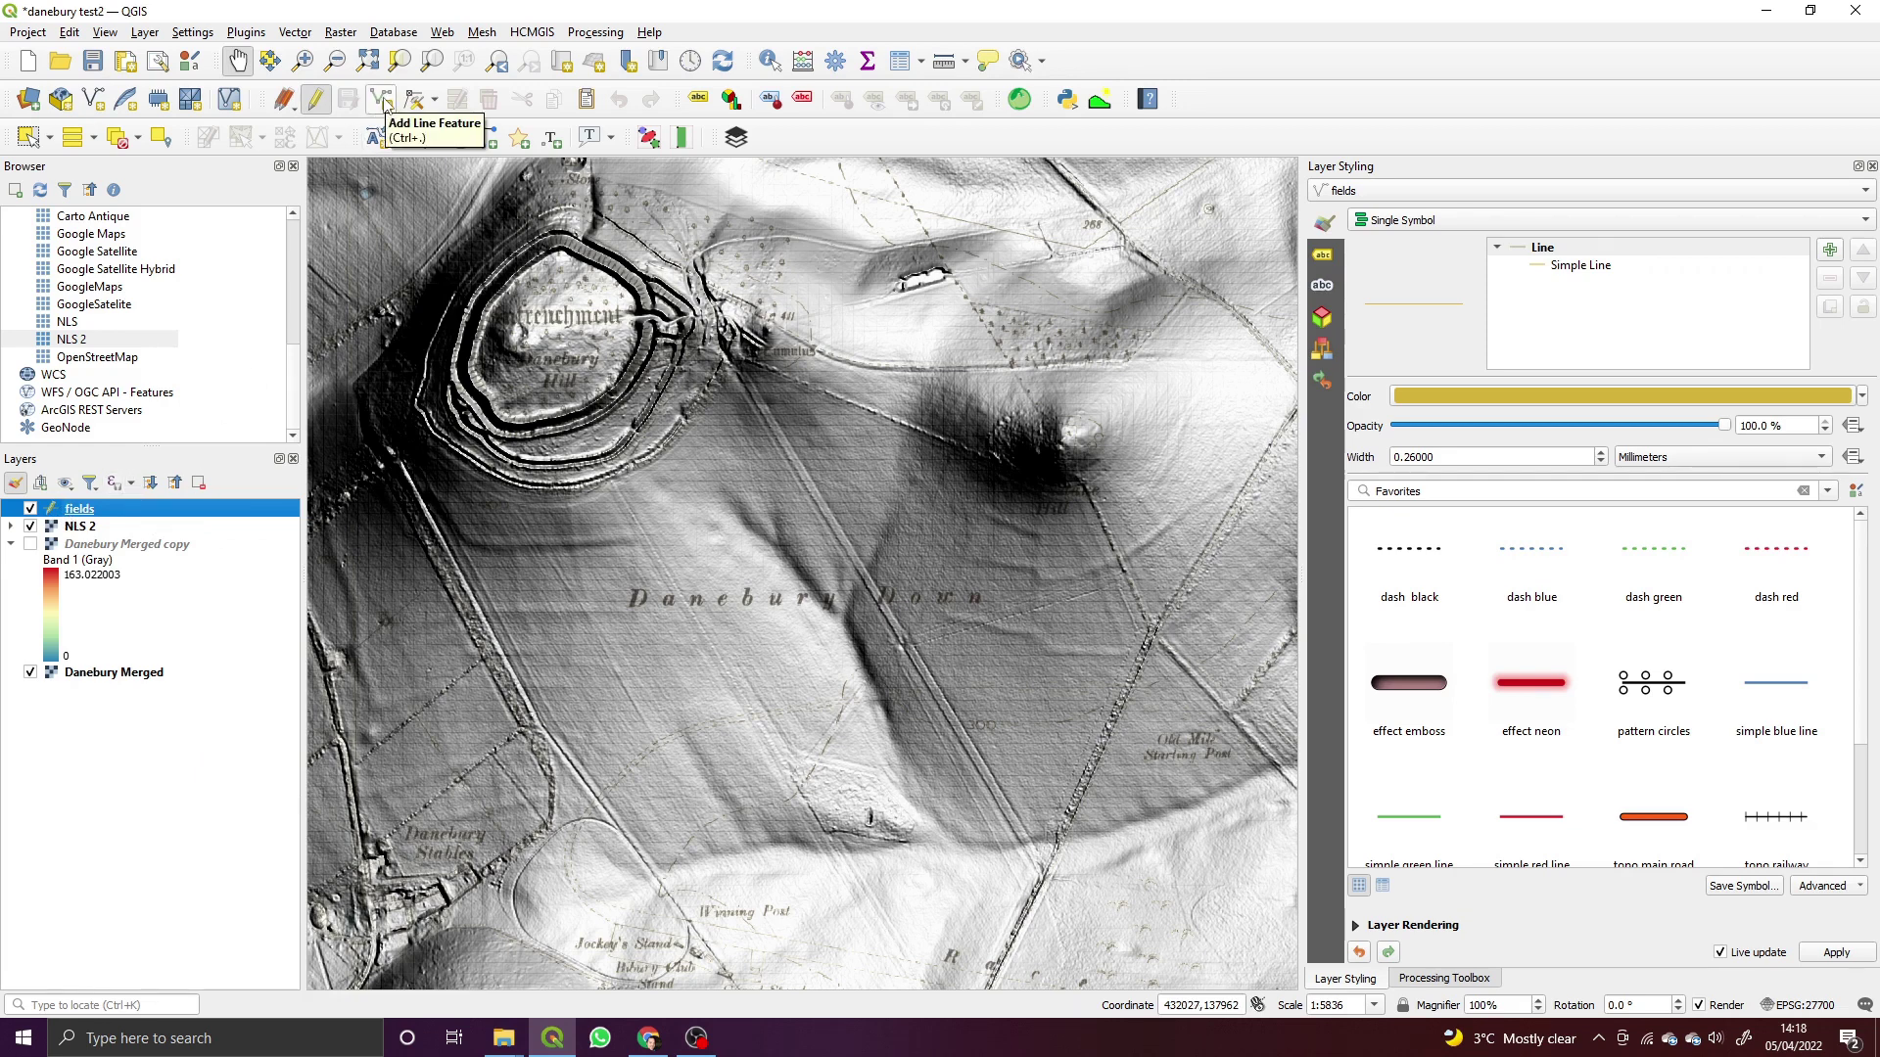
Draw the first three-vertex boundary line running south-west and accept it without an id.
{"action": "left_click", "coordinate": [391, 101]}
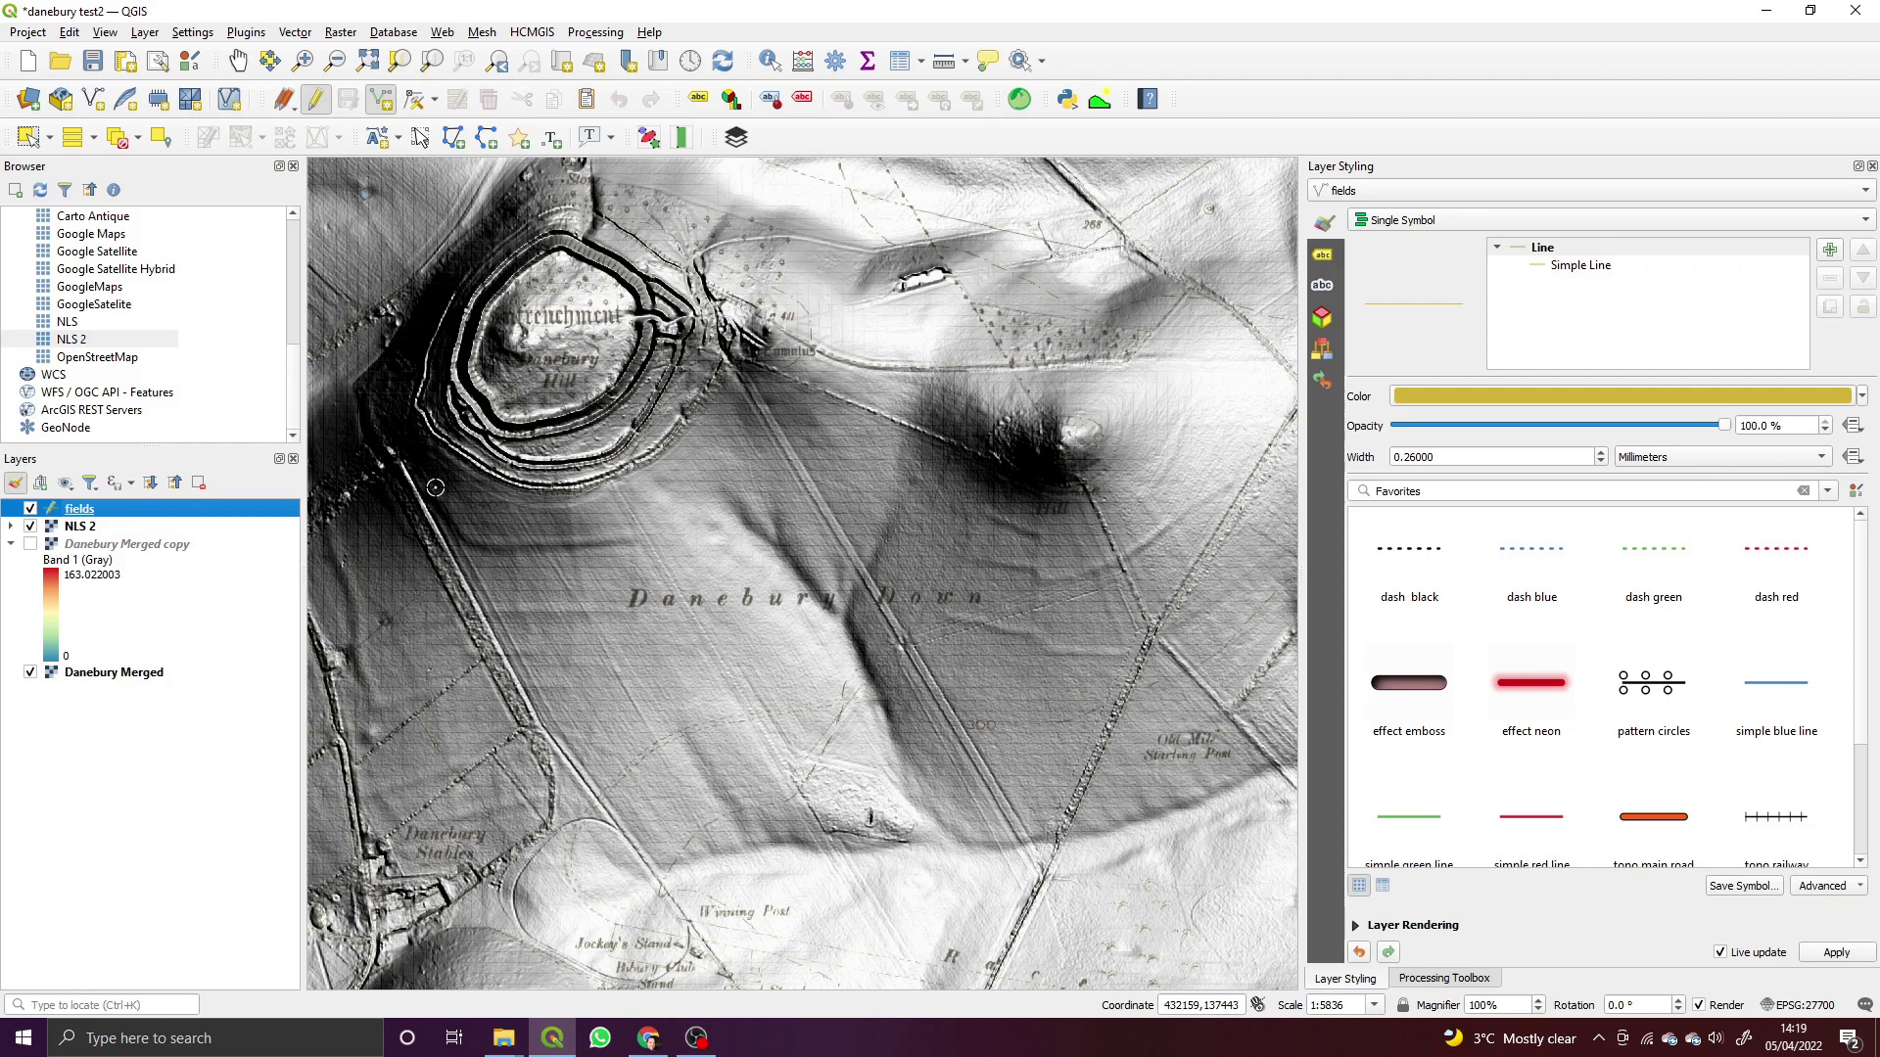
{"action": "left_click", "coordinate": [636, 480]}
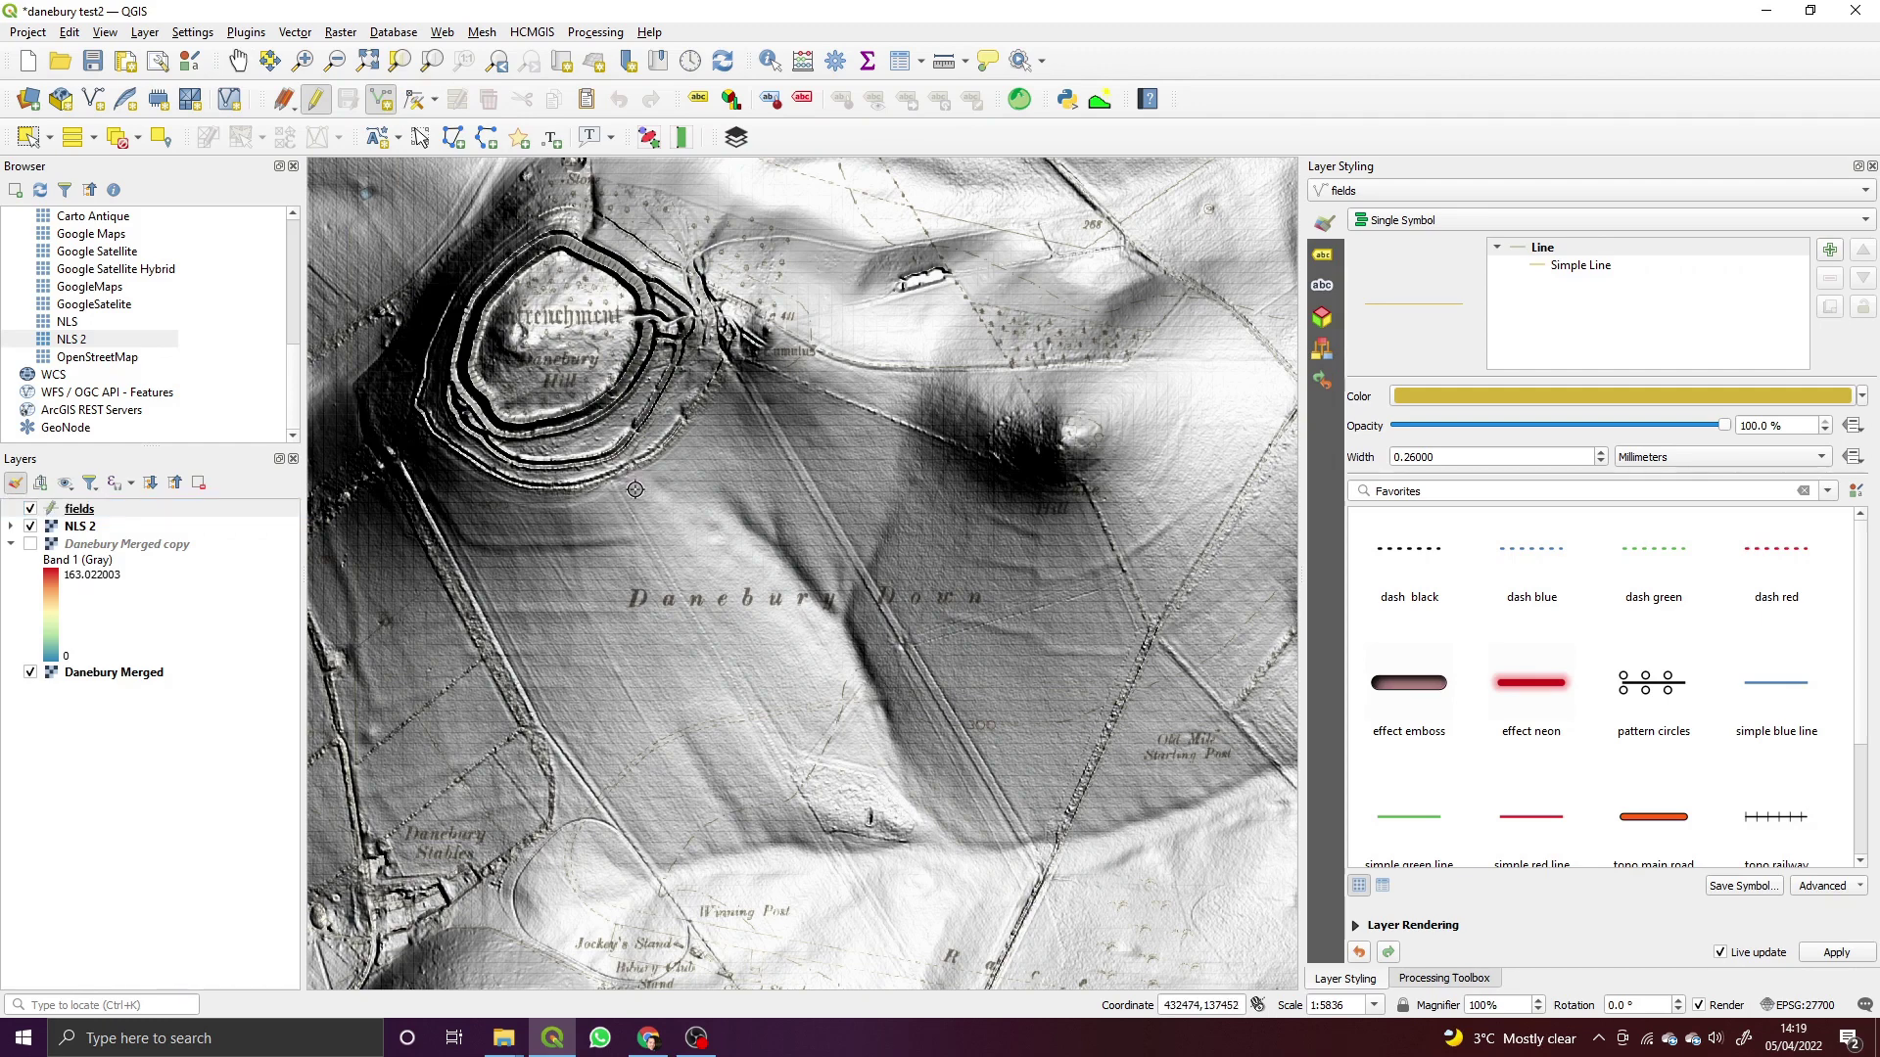
{"action": "left_click", "coordinate": [636, 608]}
{"action": "left_click", "coordinate": [586, 742]}
{"action": "right_click", "coordinate": [588, 745]}
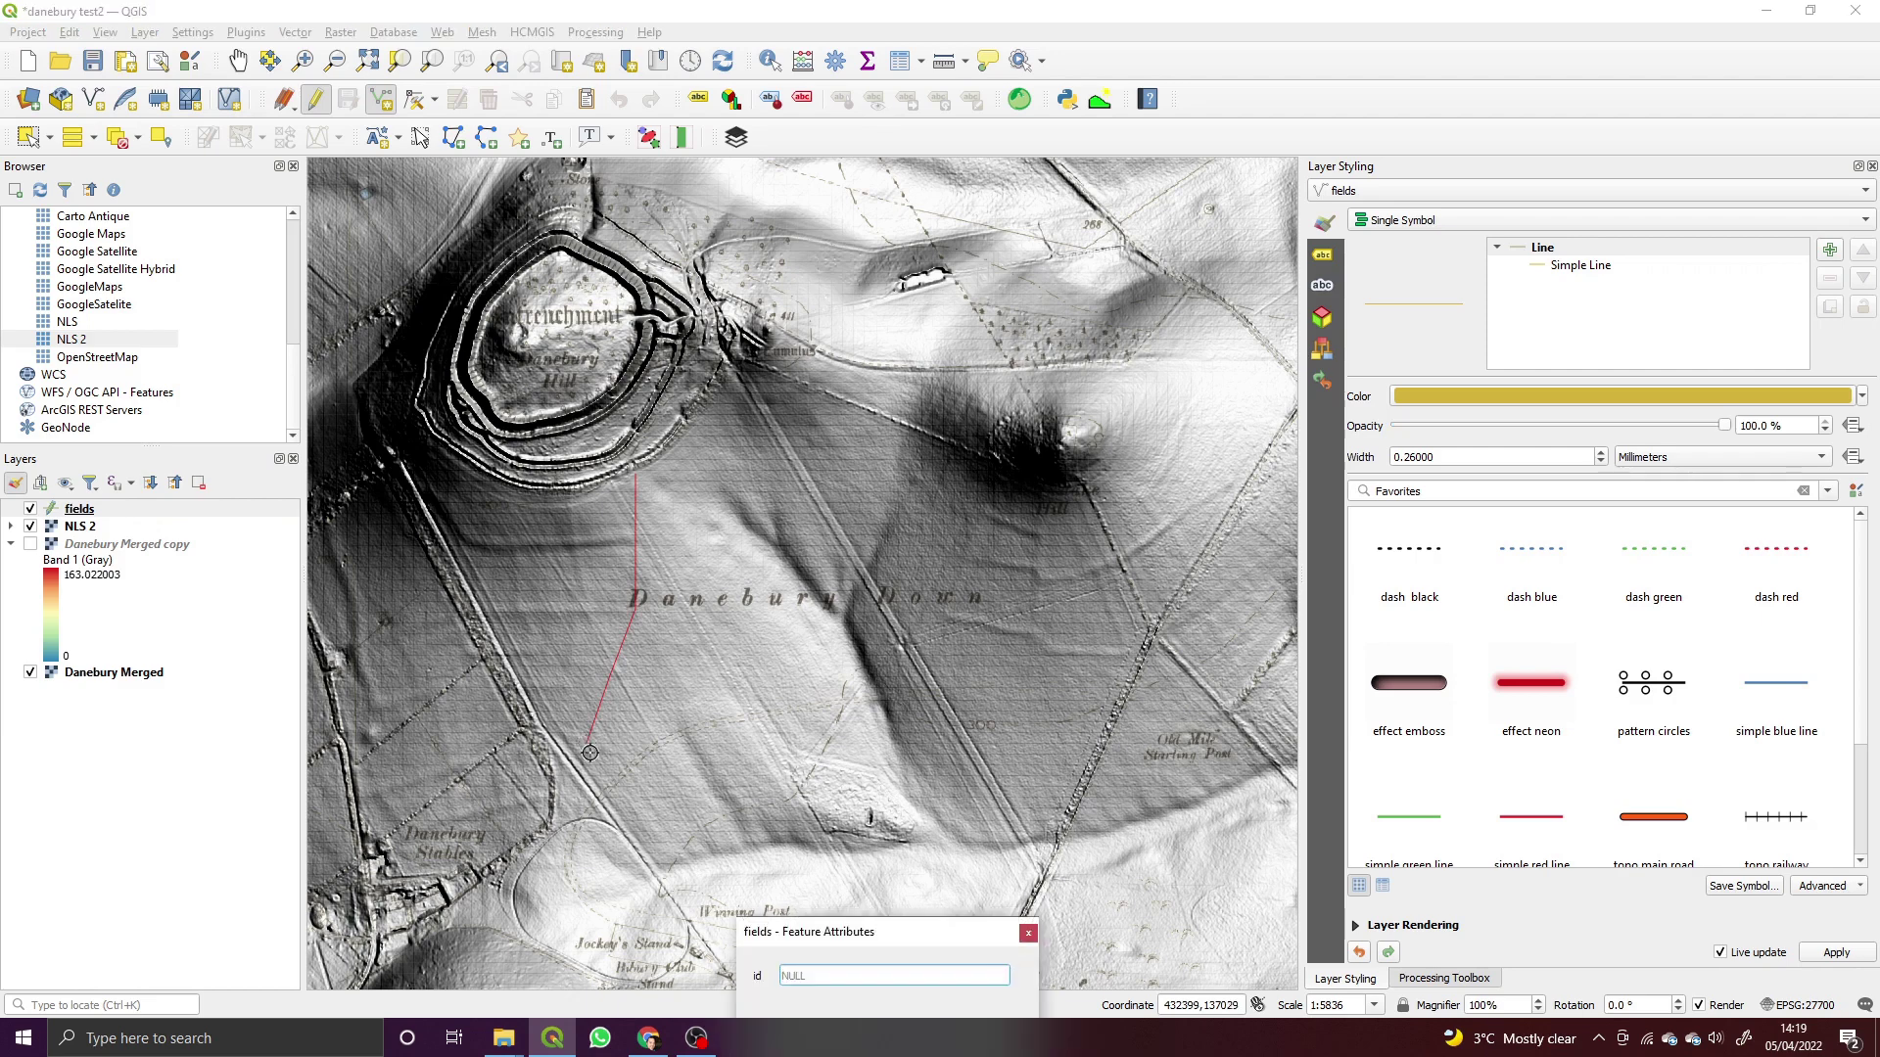
{"action": "left_click_drag", "start_coordinate": [862, 931], "coordinate": [925, 768]}
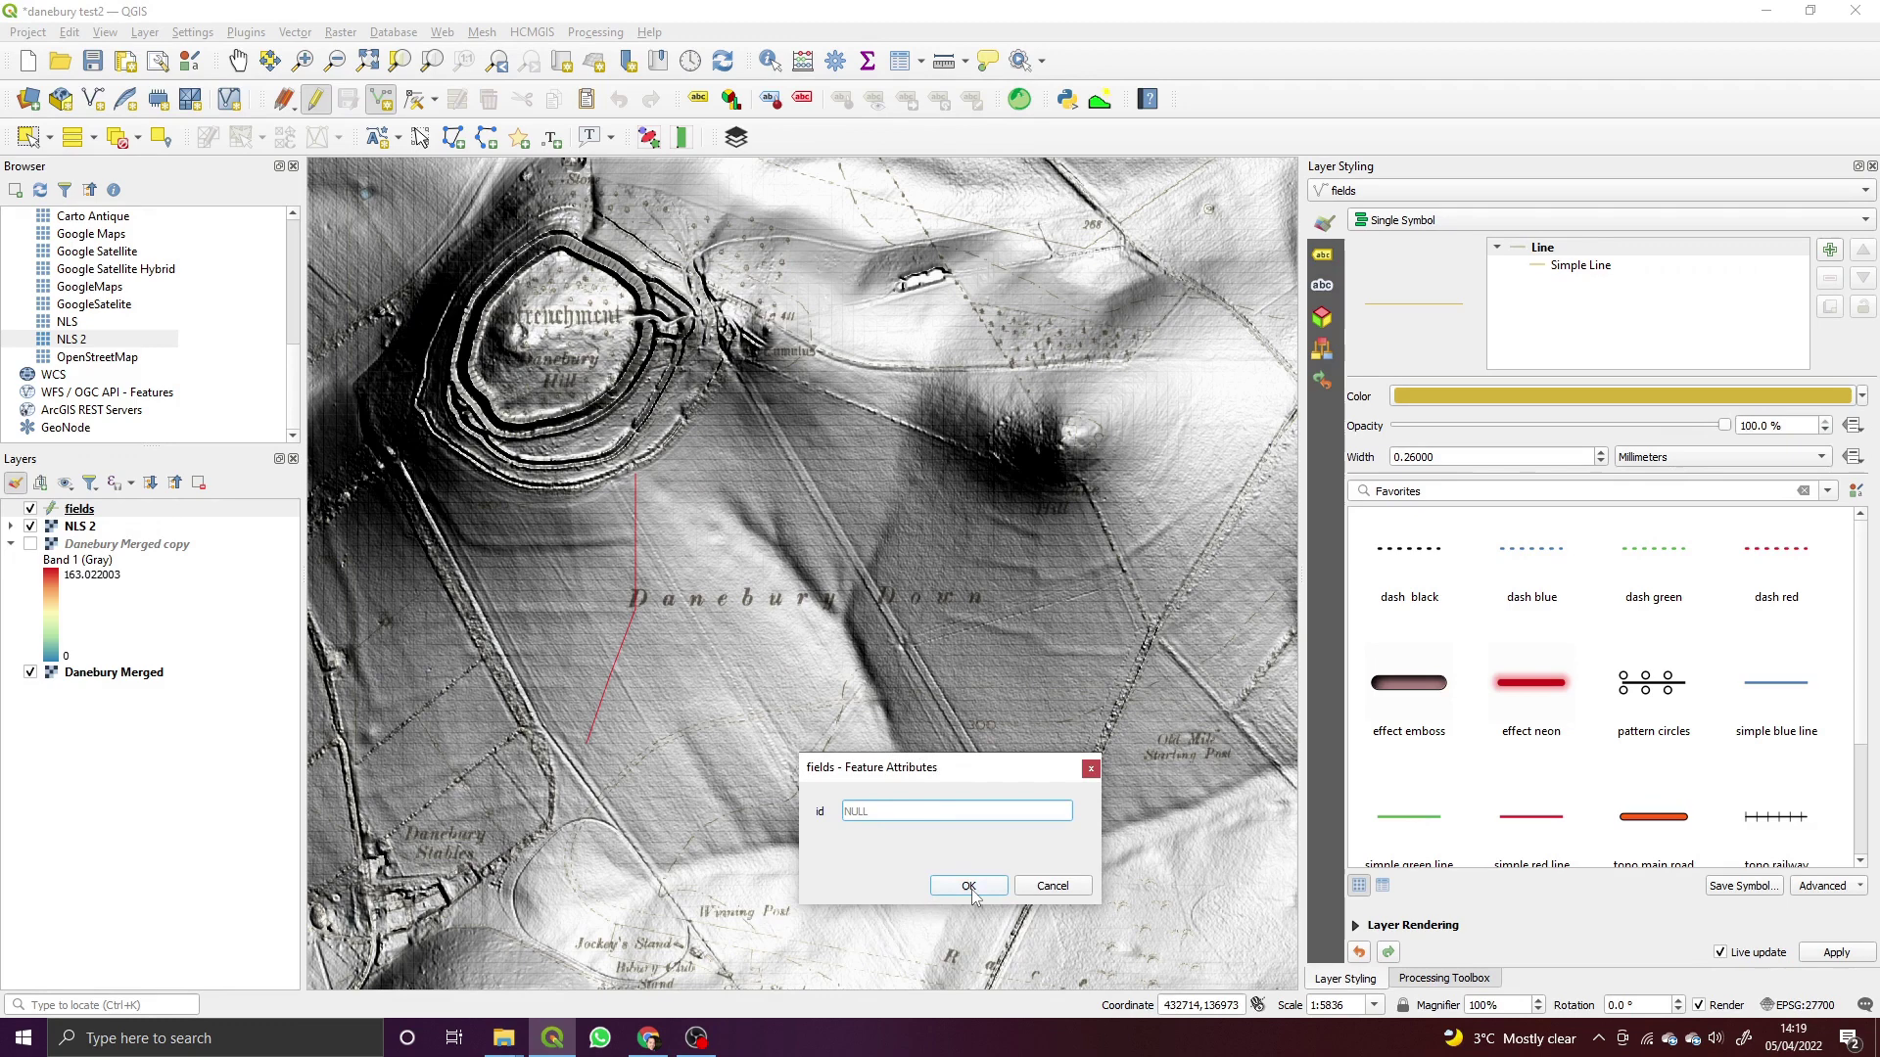
{"action": "left_click", "coordinate": [968, 886]}
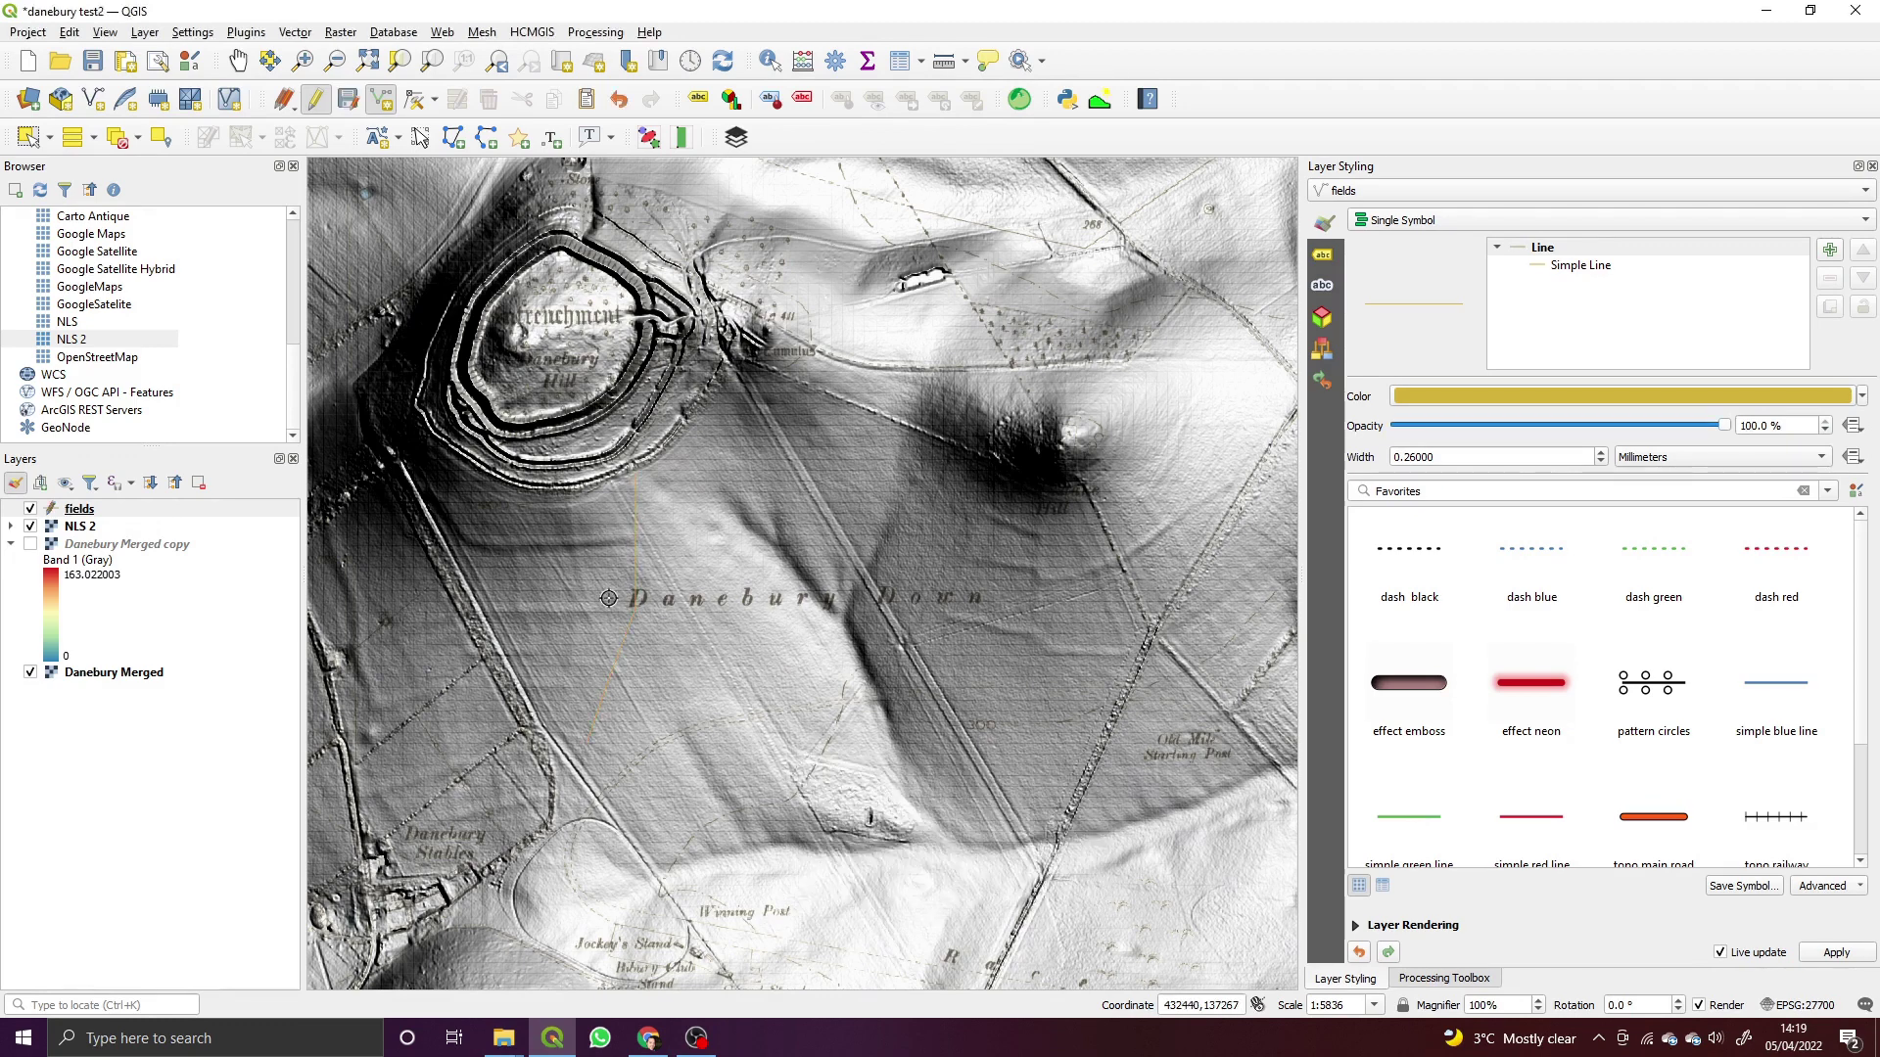
Add three short horizontal boundary lines meeting the long boundary, accepting each one's attributes.
{"action": "left_click", "coordinate": [467, 544]}
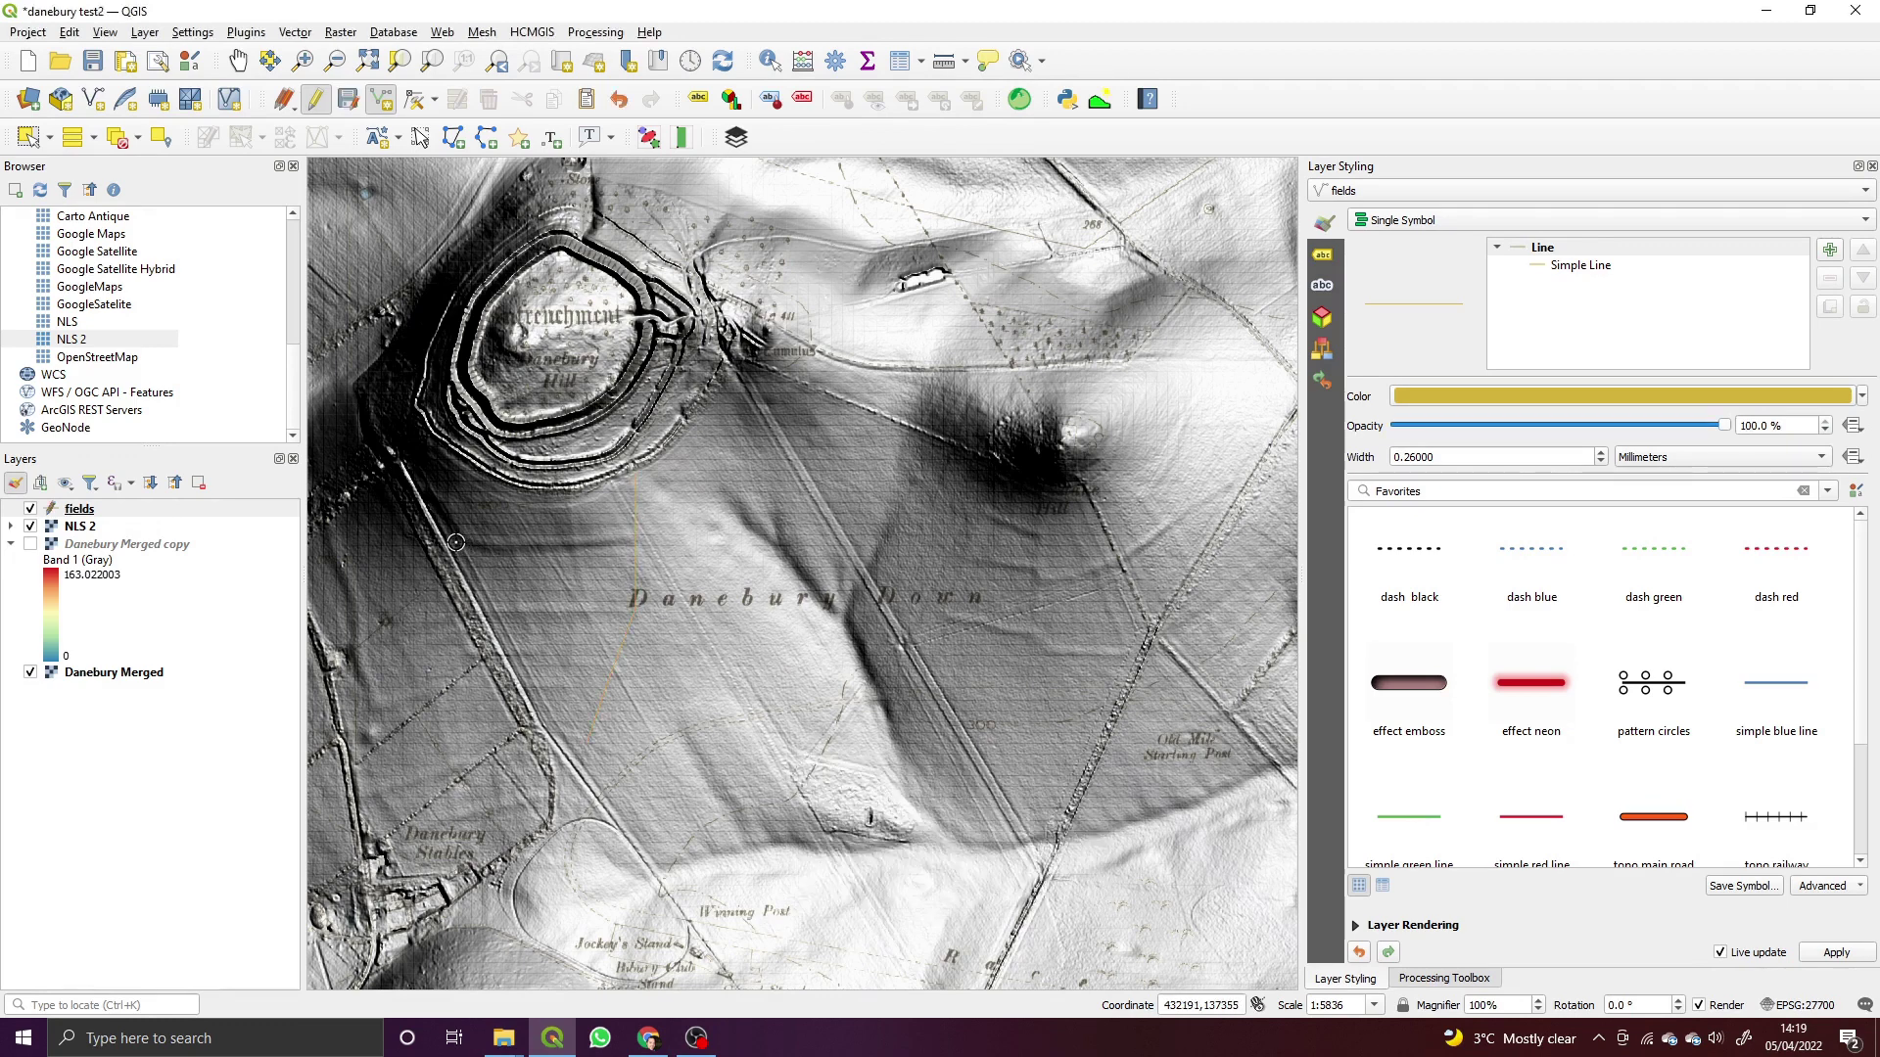
{"action": "left_click", "coordinate": [634, 537]}
{"action": "right_click", "coordinate": [634, 538]}
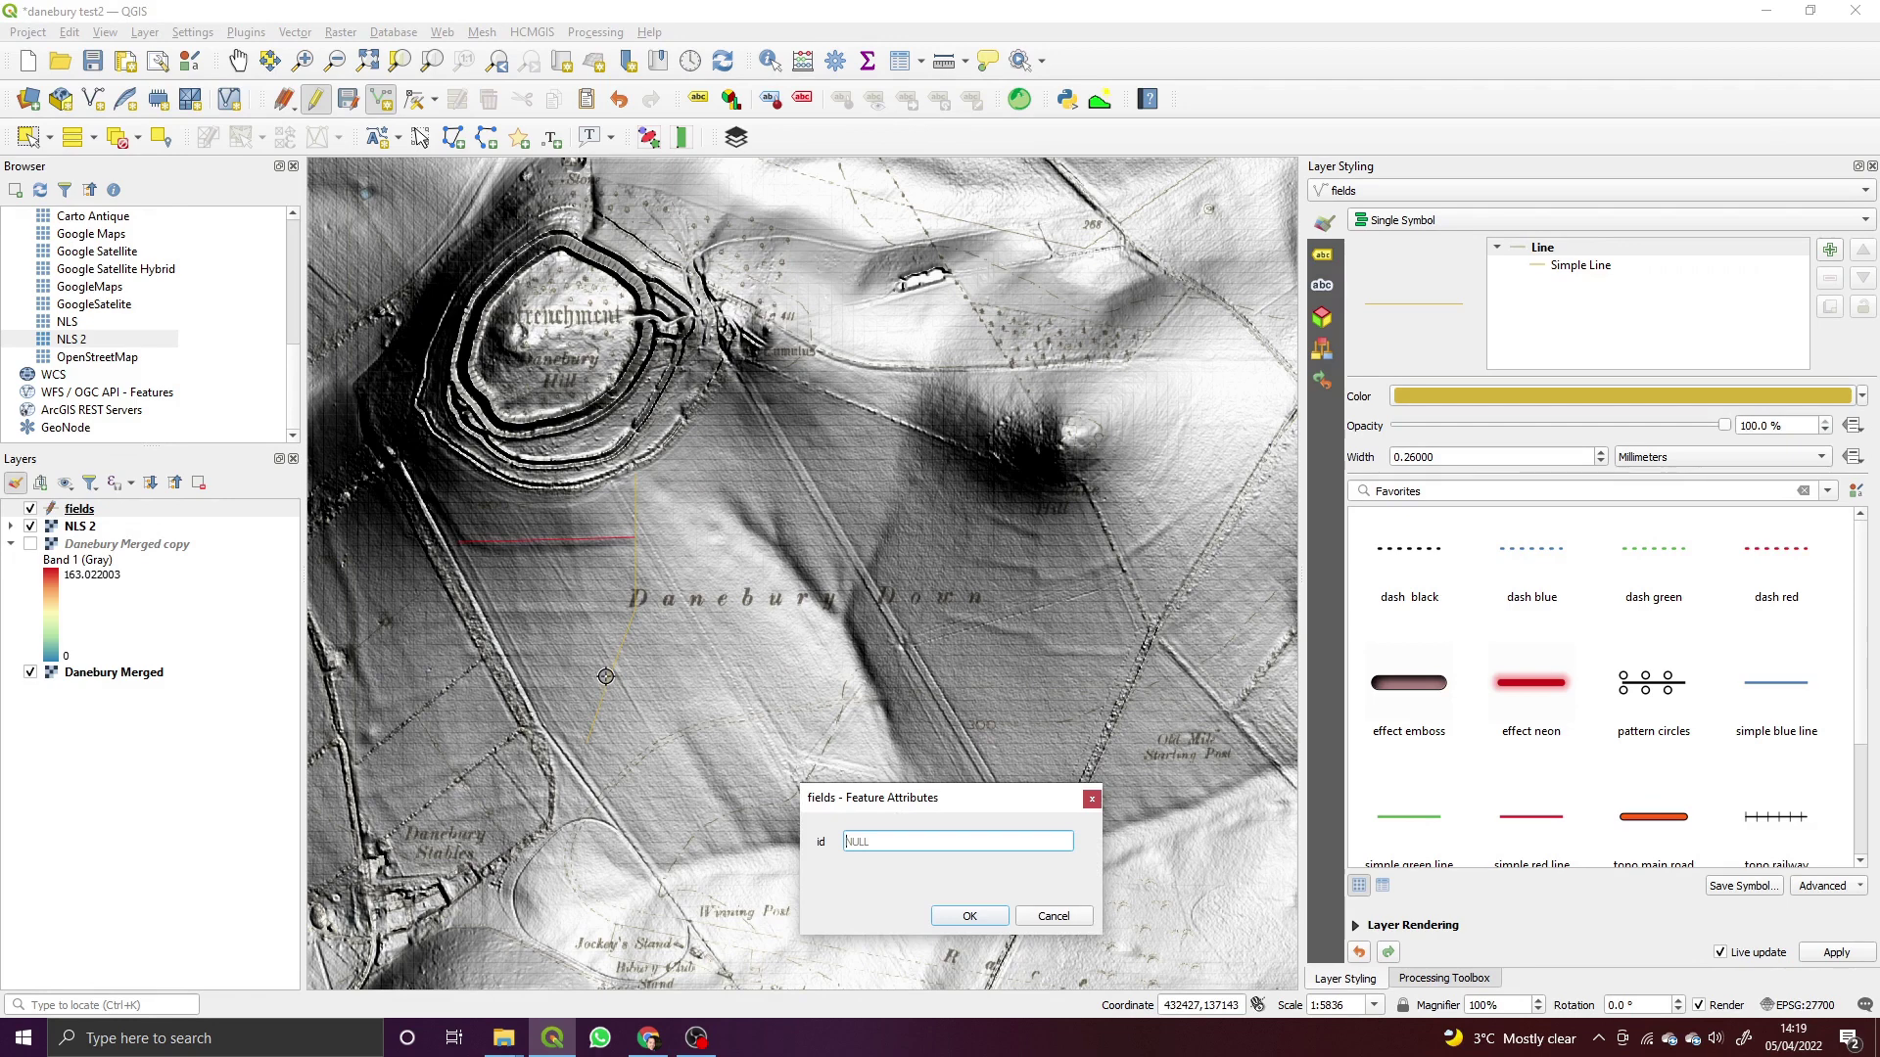
{"action": "key", "text": "Return"}
{"action": "left_click", "coordinate": [487, 607]}
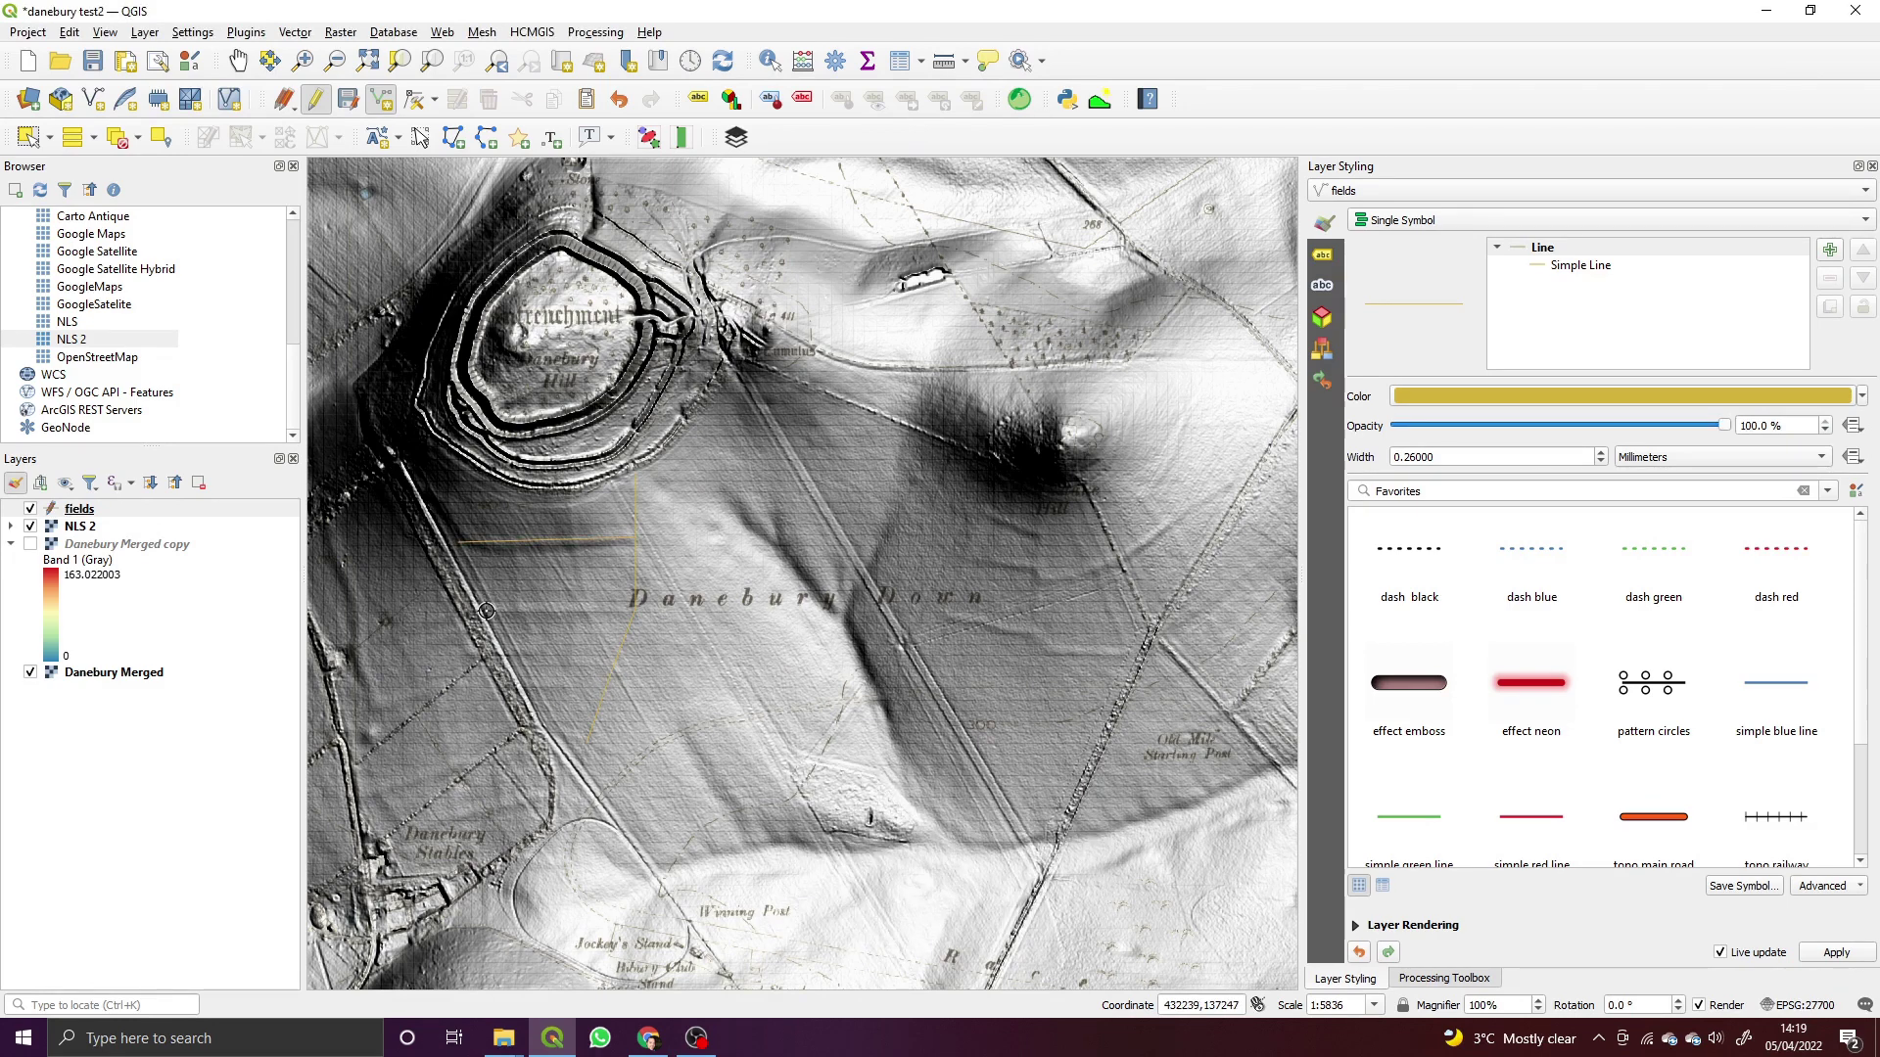
{"action": "left_click", "coordinate": [635, 608]}
{"action": "right_click", "coordinate": [634, 608]}
{"action": "key", "text": "Return"}
{"action": "left_click", "coordinate": [518, 664]}
{"action": "left_click", "coordinate": [615, 665]}
{"action": "right_click", "coordinate": [615, 664]}
{"action": "key", "text": "Return"}
Draw a curved north–south boundary line with four vertices and accept it.
{"action": "left_click", "coordinate": [571, 510]}
{"action": "left_click", "coordinate": [583, 605]}
{"action": "left_click", "coordinate": [571, 660]}
{"action": "left_click", "coordinate": [563, 731]}
{"action": "right_click", "coordinate": [590, 742]}
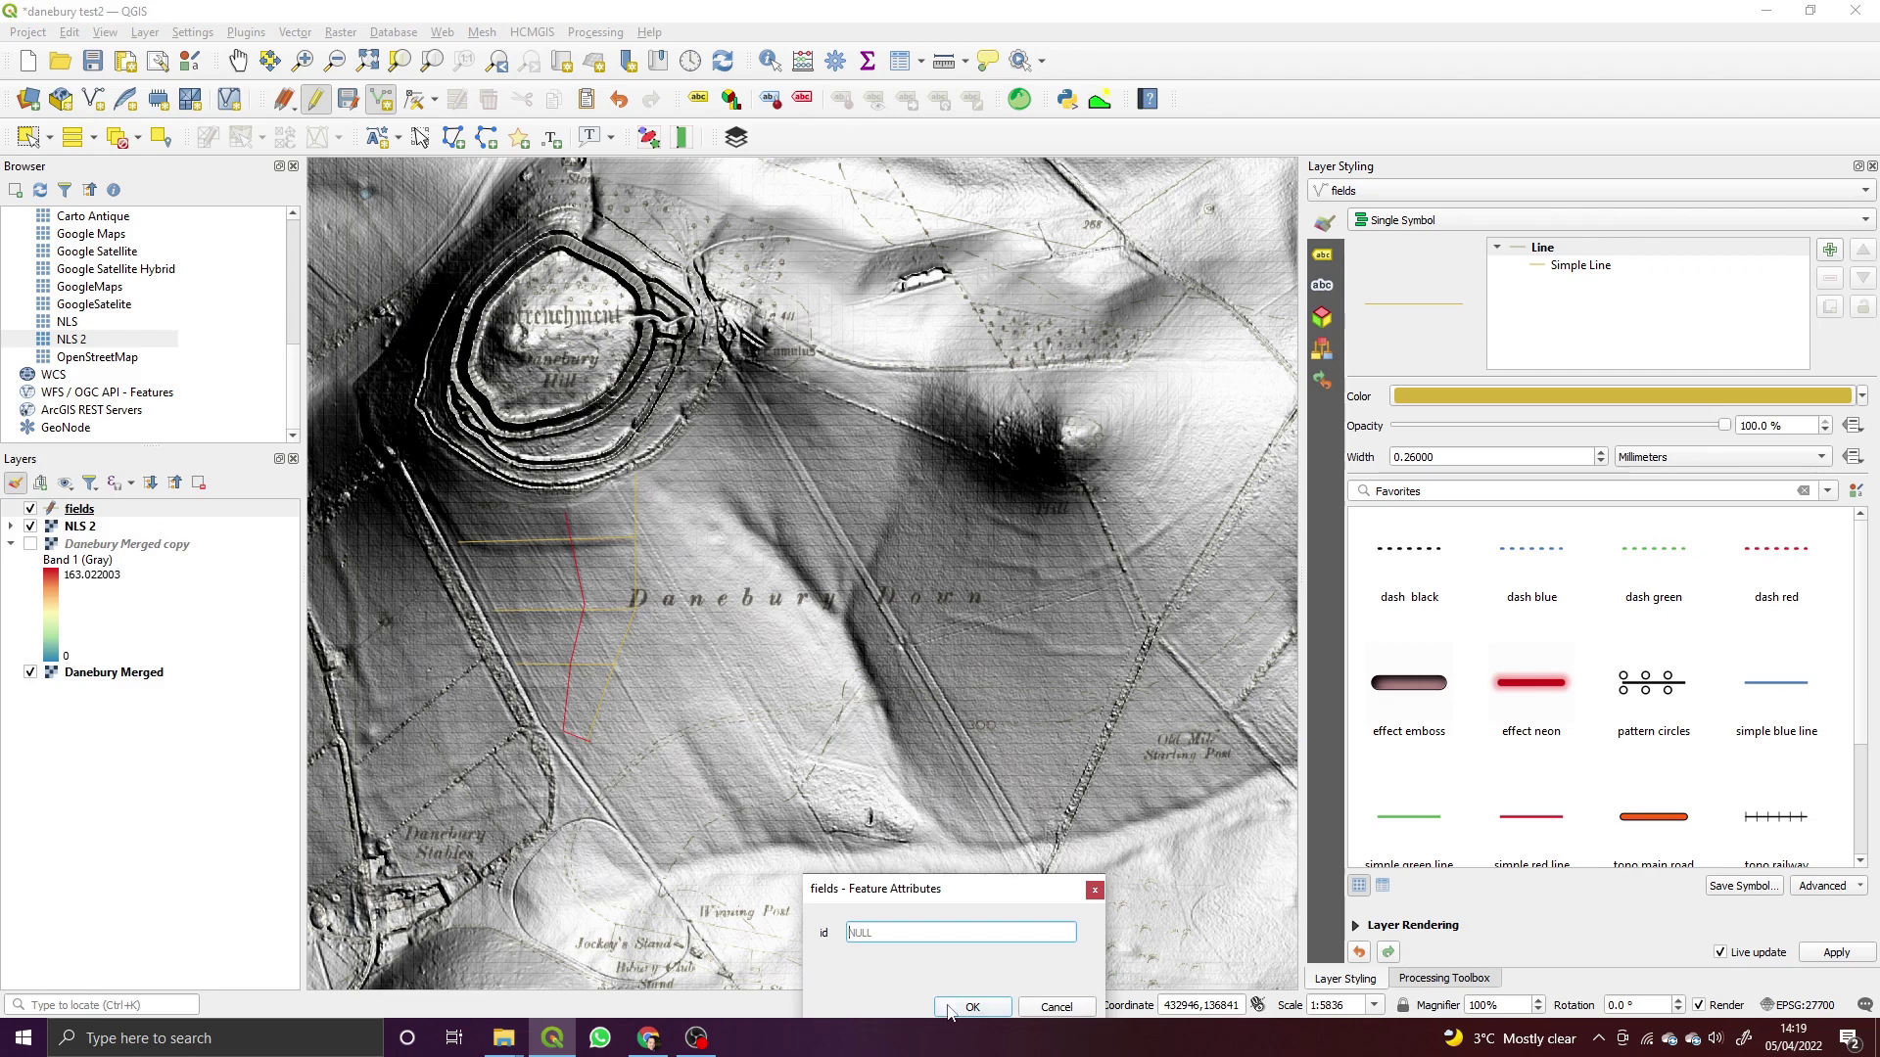
{"action": "key", "text": "Return"}
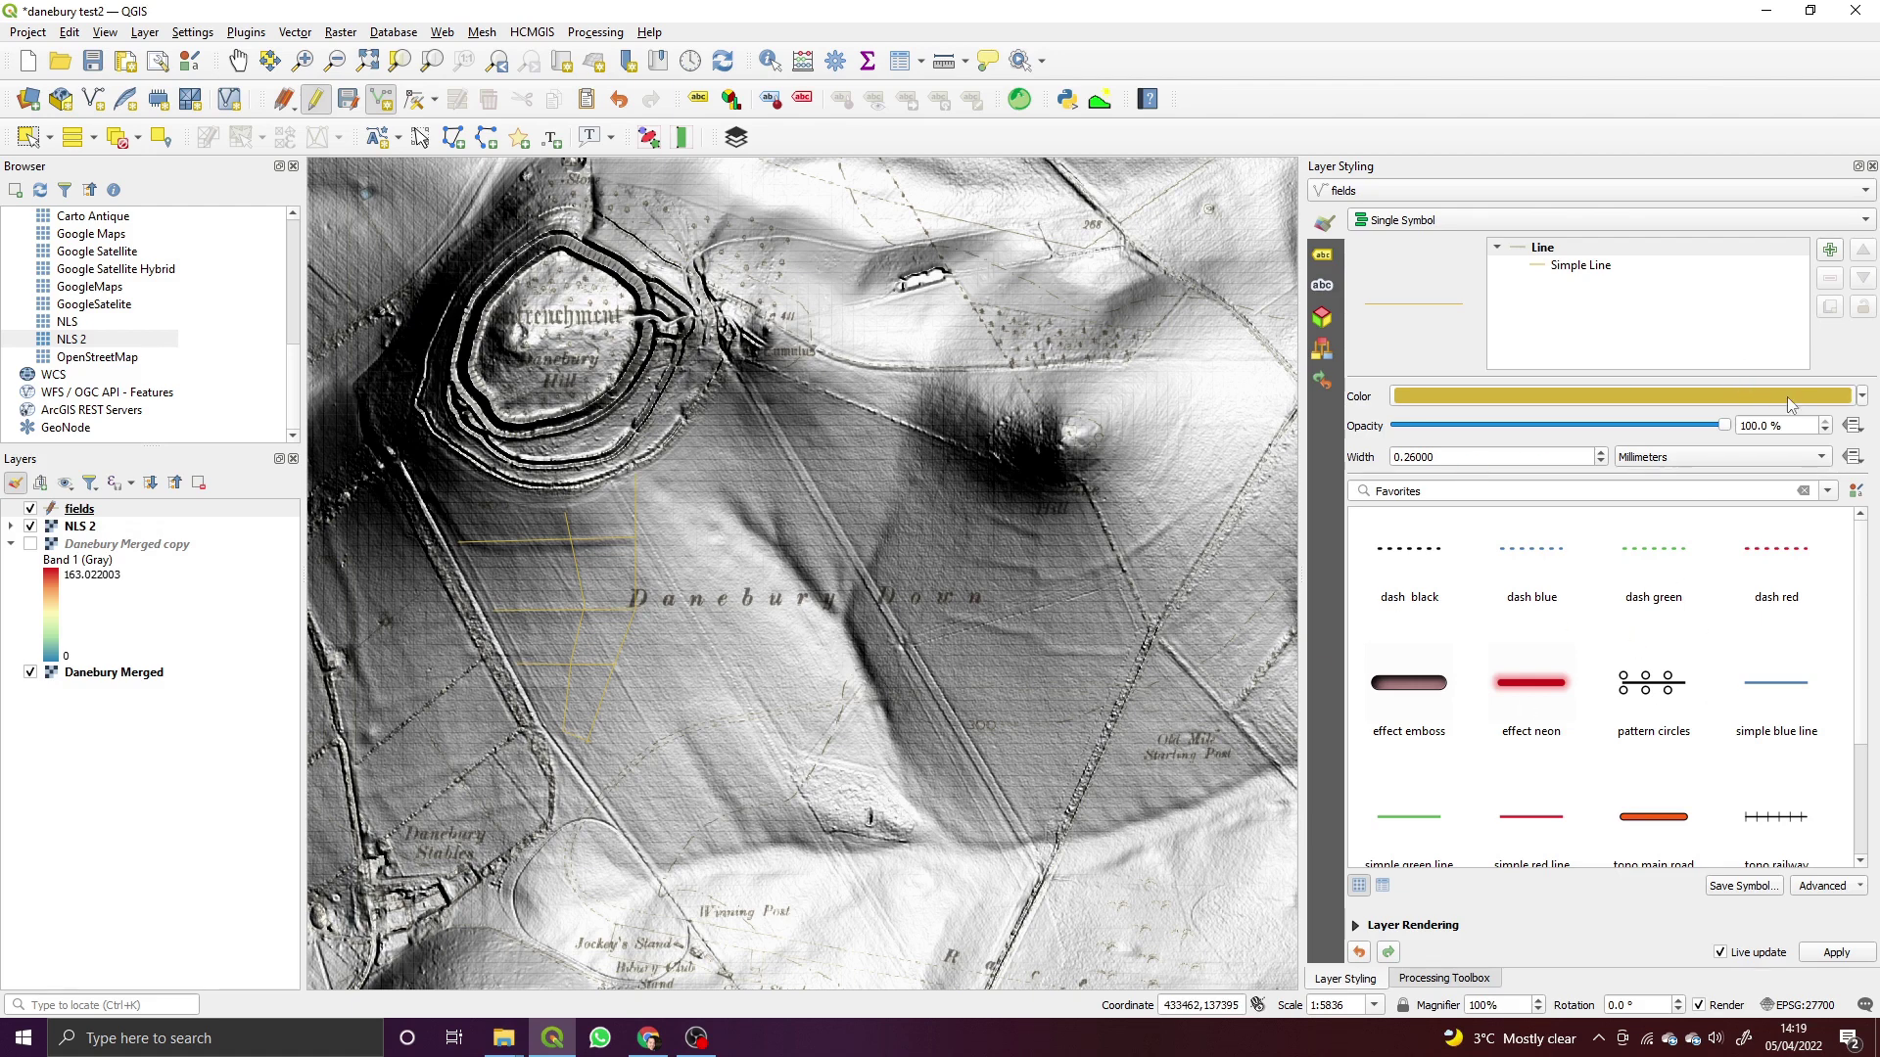
Restyle the boundary lines with the simple green line preset, recoloured bright yellow at 0.66 mm.
{"action": "scroll", "coordinate": [1851, 749], "scroll_direction": "down", "scroll_amount": 3}
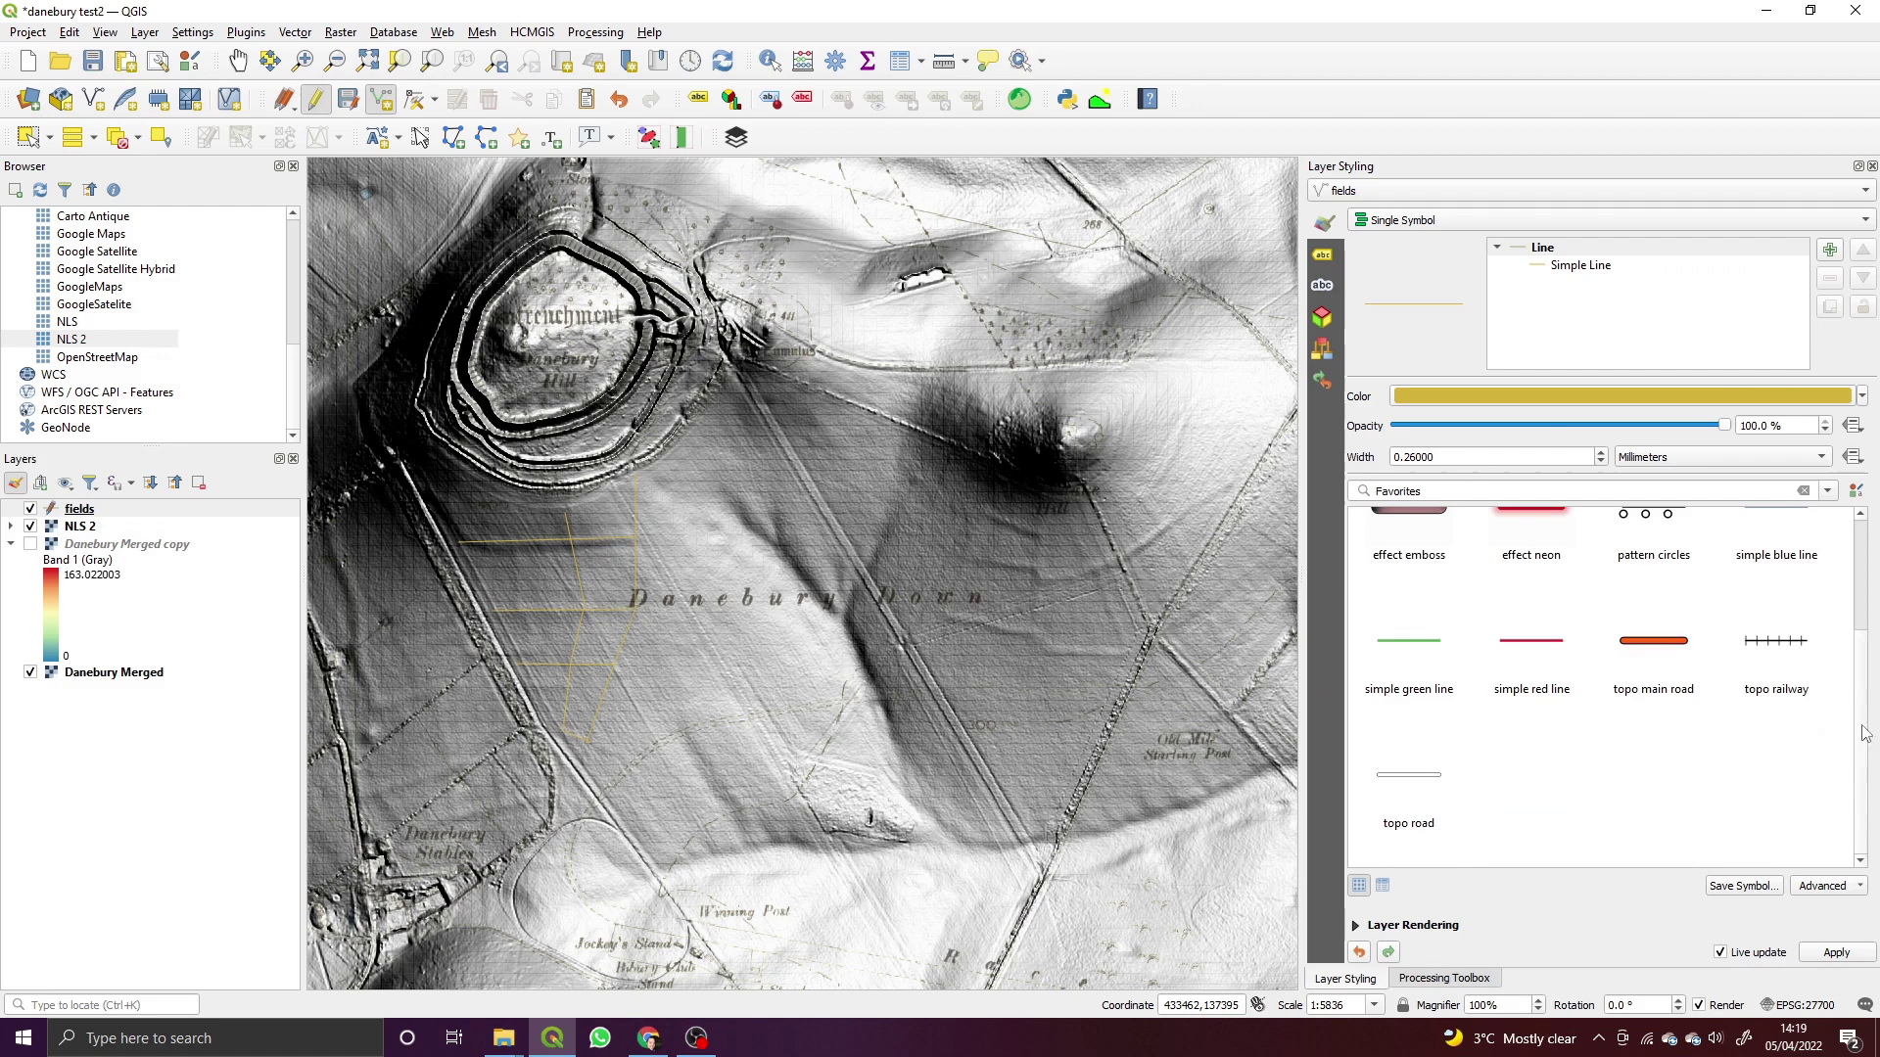
{"action": "left_click", "coordinate": [1537, 658]}
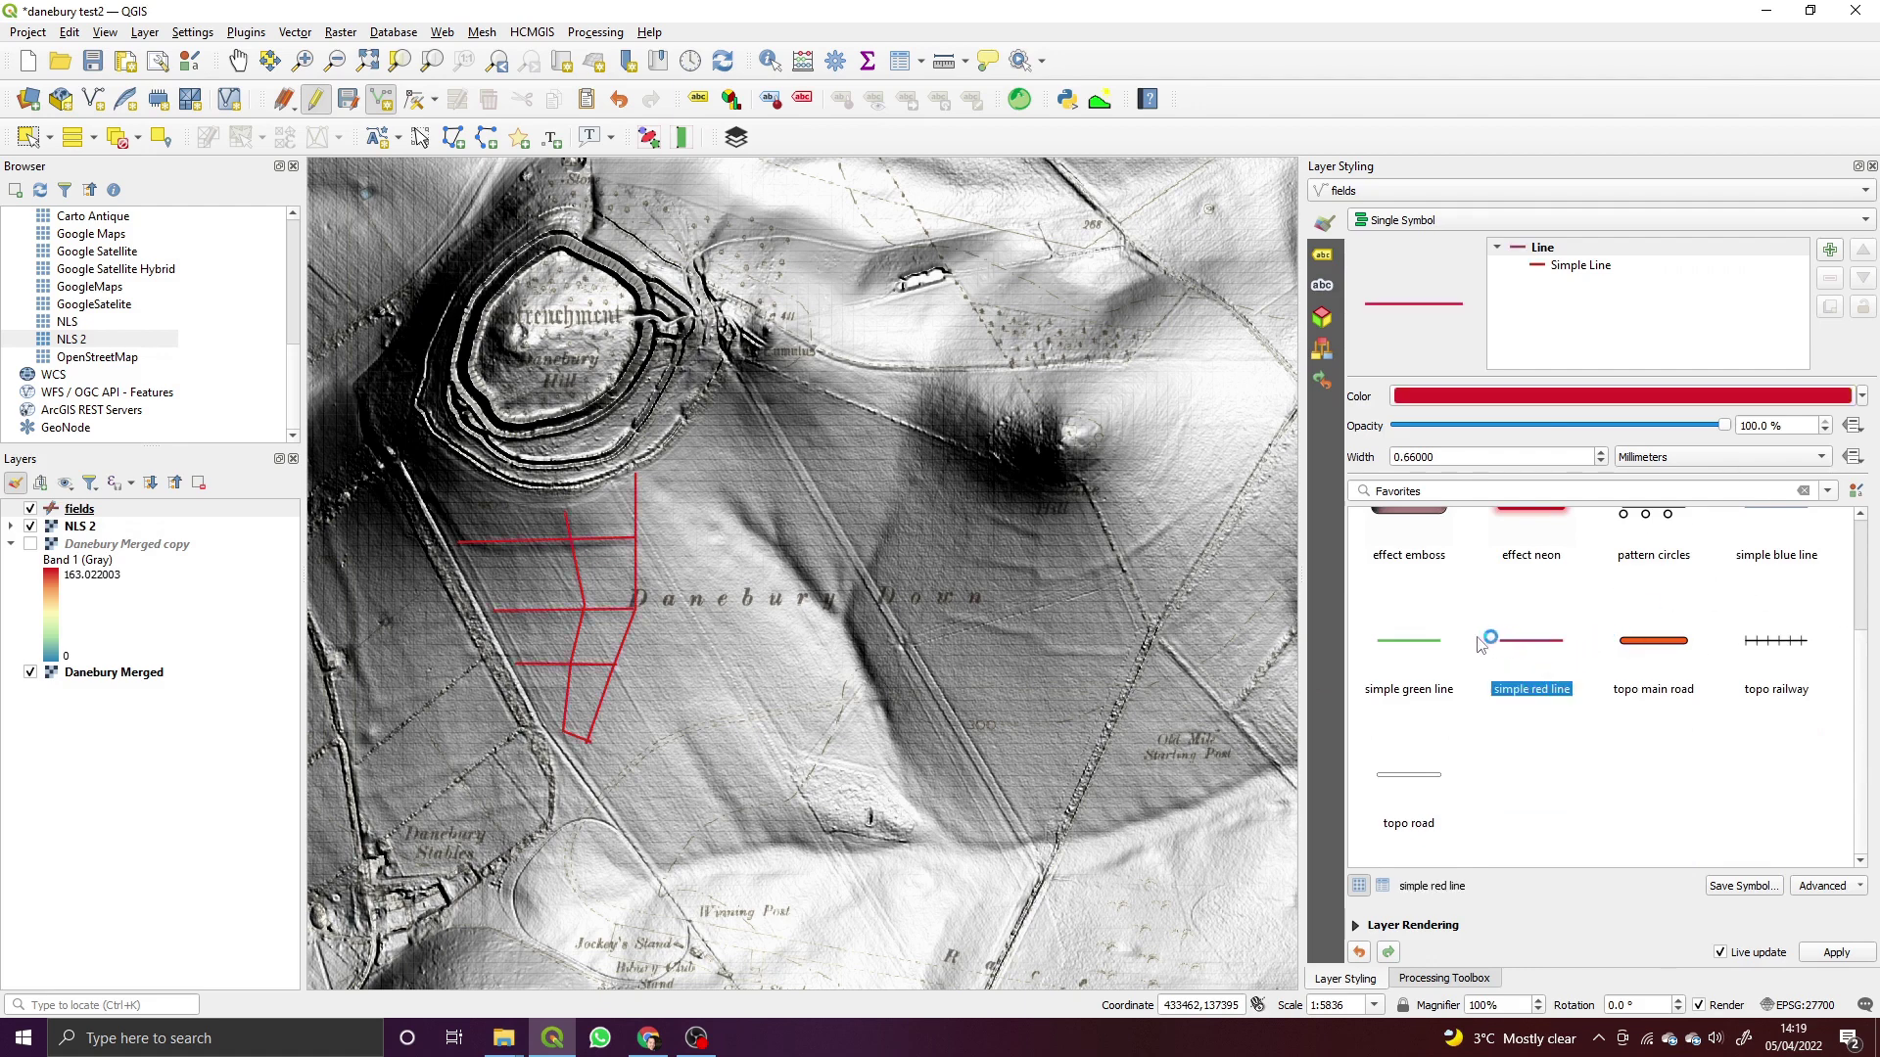
{"action": "left_click", "coordinate": [1432, 641]}
{"action": "left_click", "coordinate": [1863, 398]}
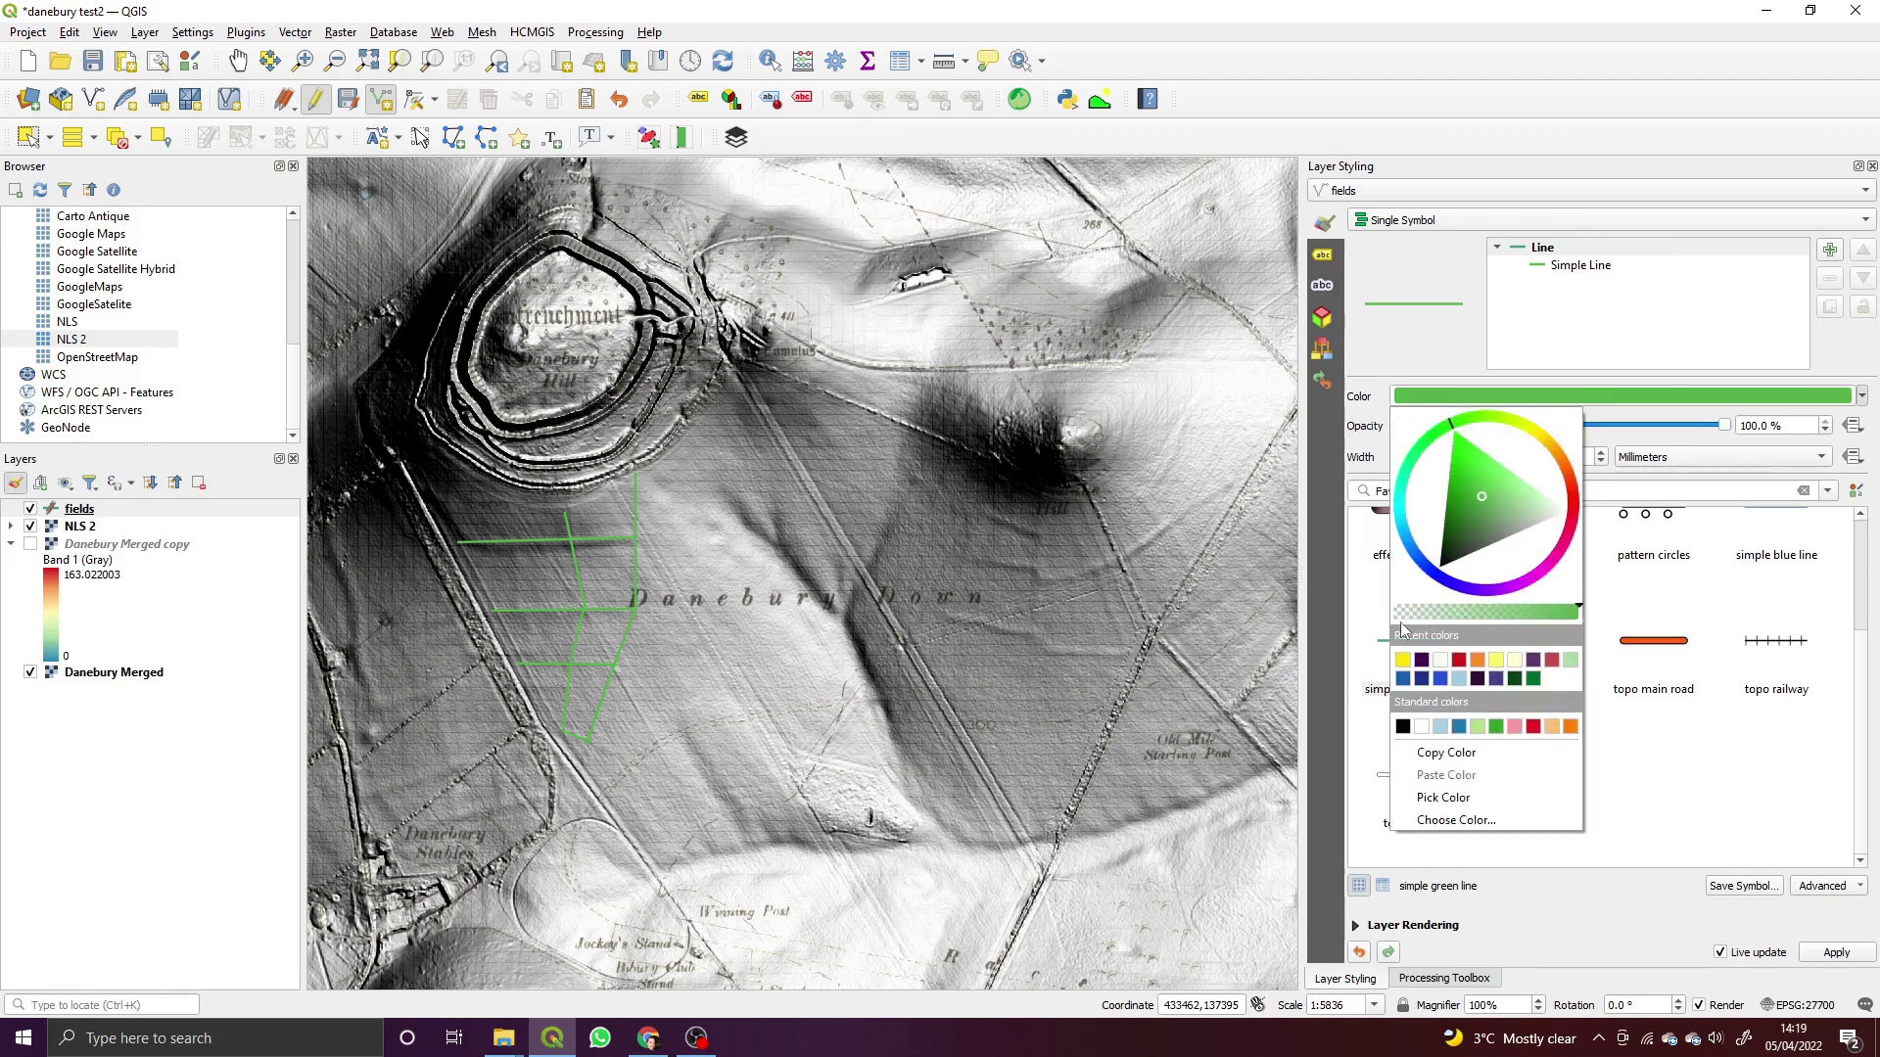
{"action": "left_click", "coordinate": [1403, 659]}
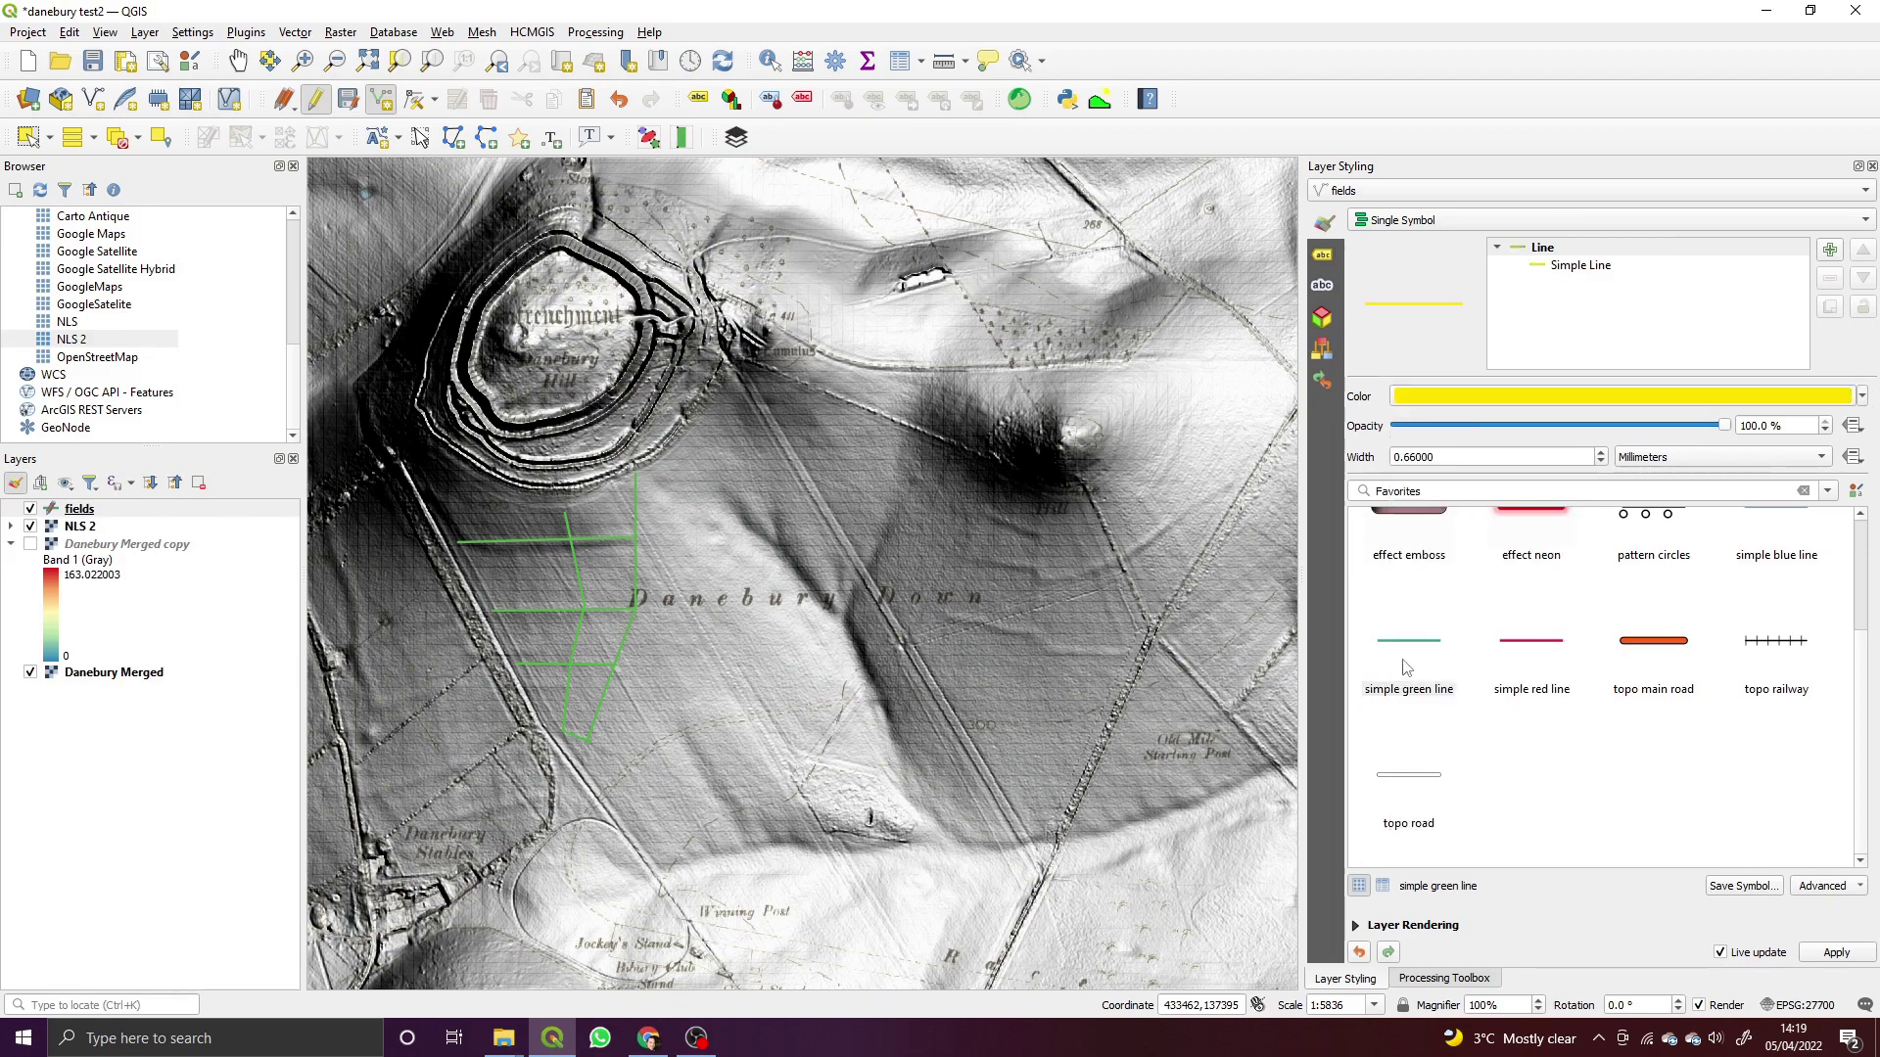
{"action": "mouse_move", "coordinate": [1522, 536]}
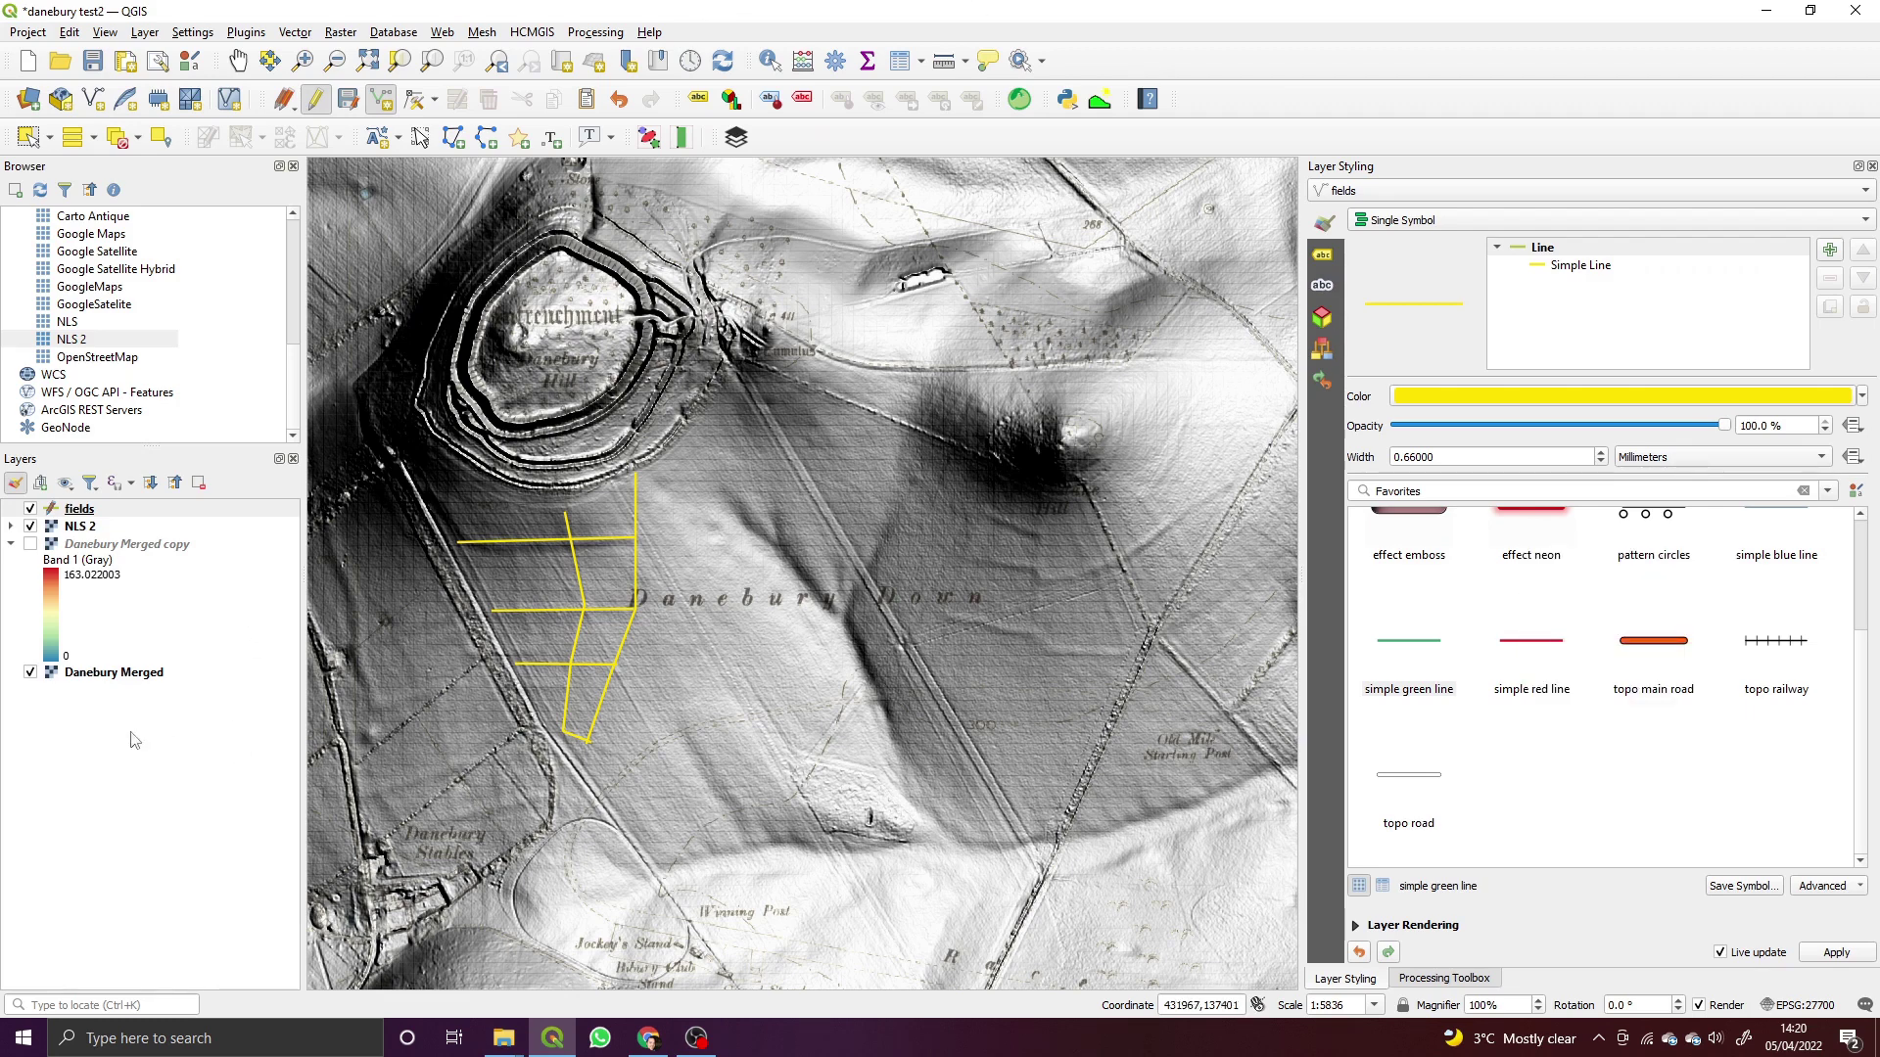
Save the layer edits of the fields layer.
{"action": "left_click", "coordinate": [126, 513]}
{"action": "right_click", "coordinate": [126, 519]}
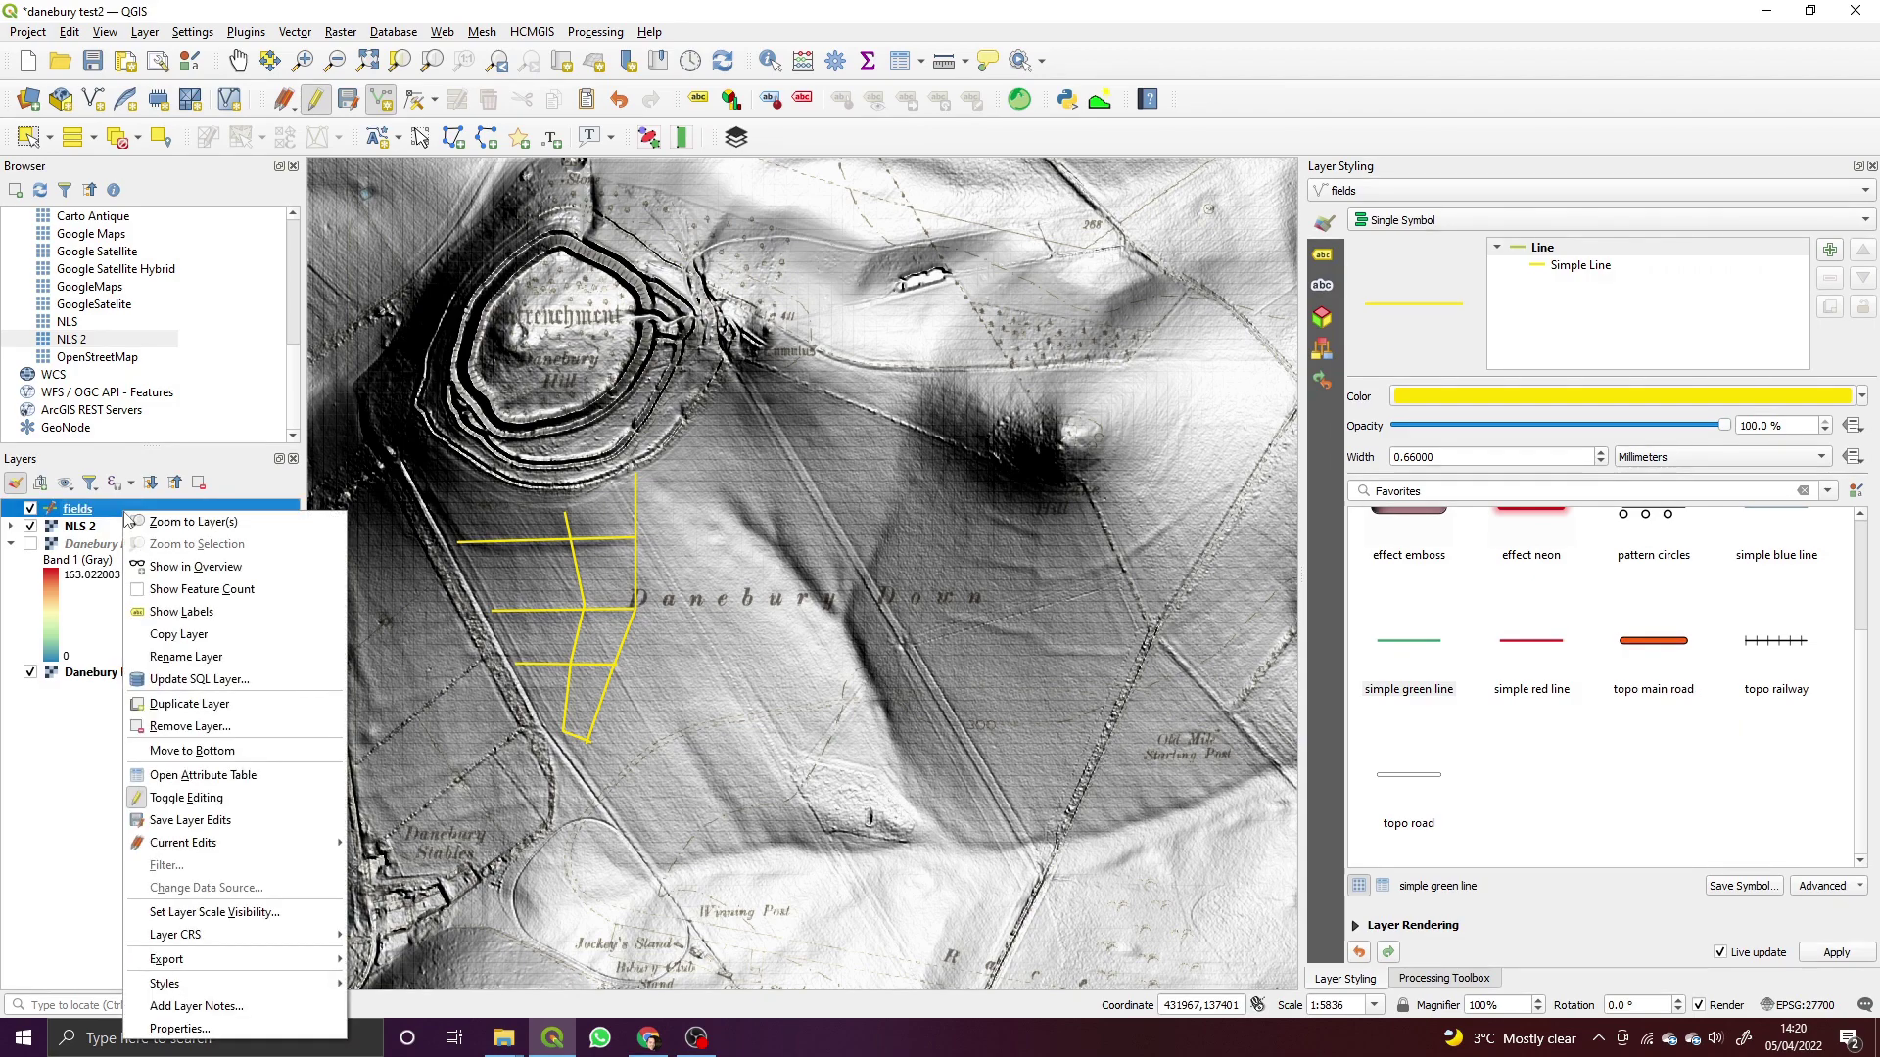
{"action": "left_click", "coordinate": [232, 822]}
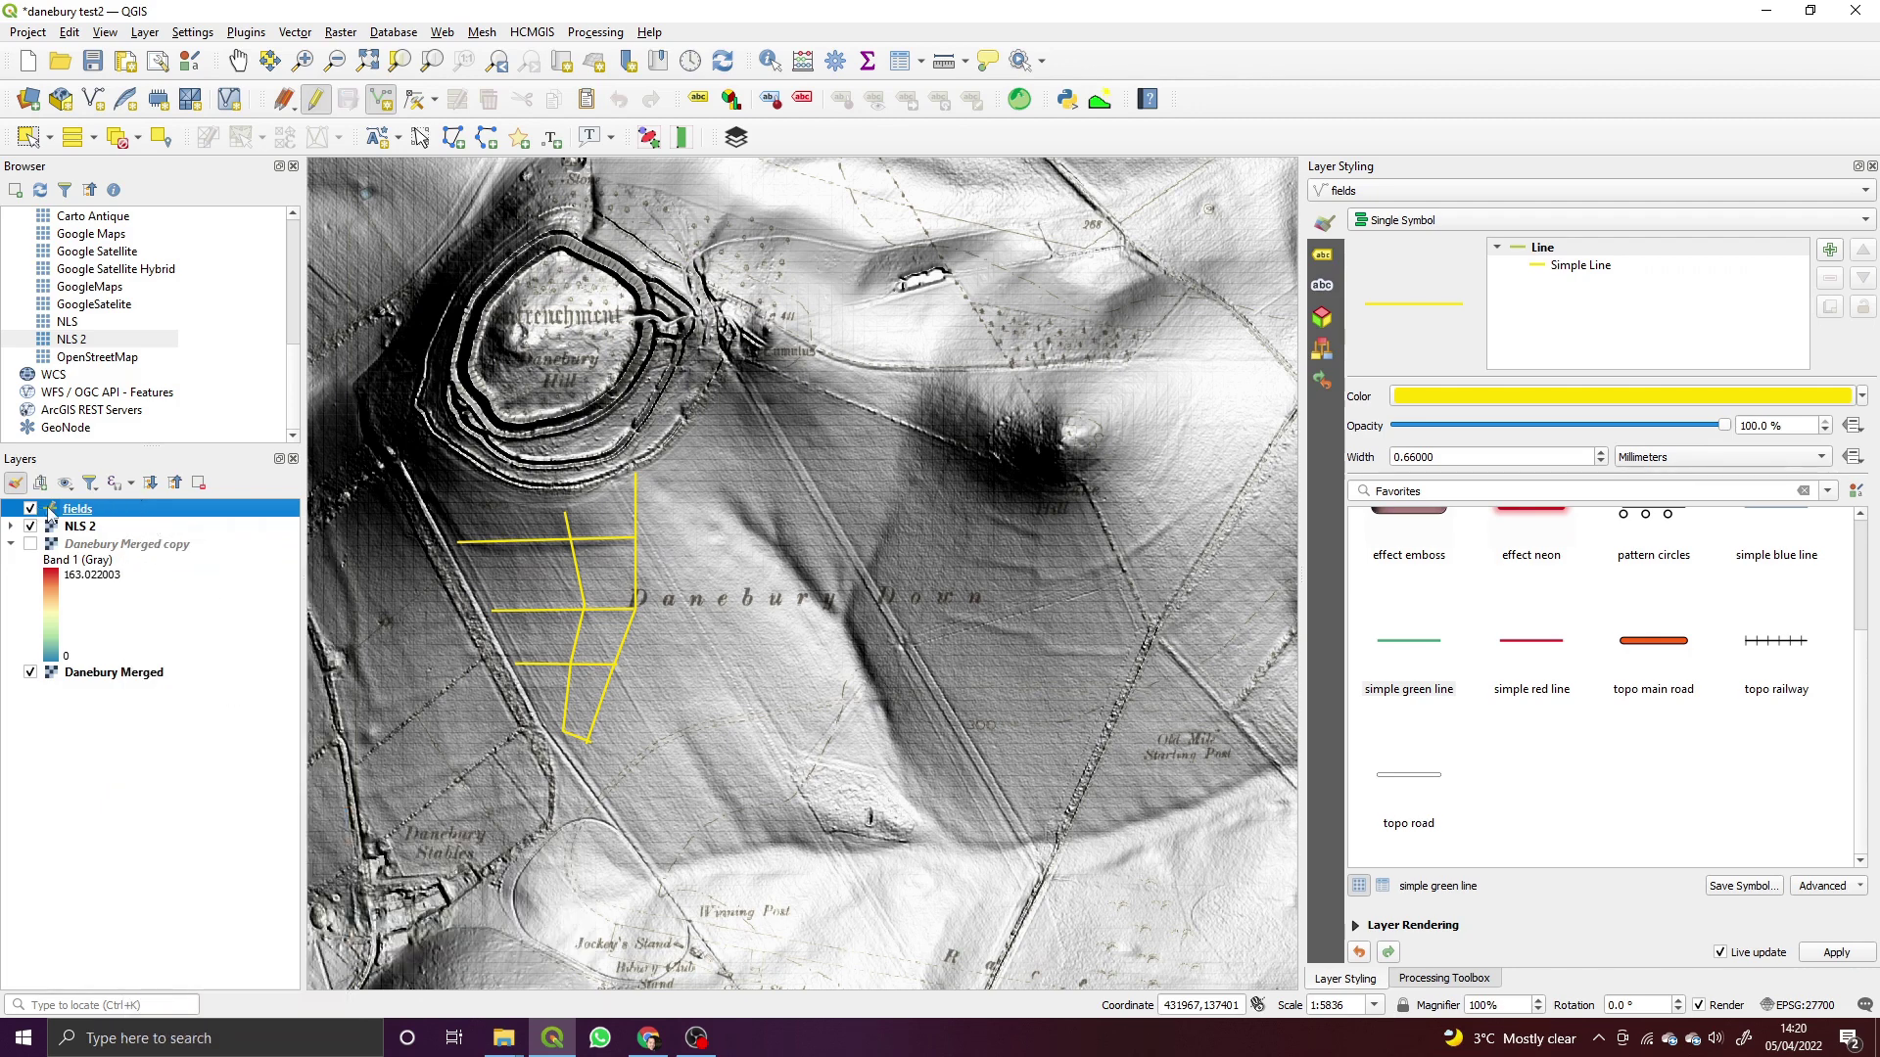
Toggle editing off for the fields layer.
{"action": "right_click", "coordinate": [136, 511]}
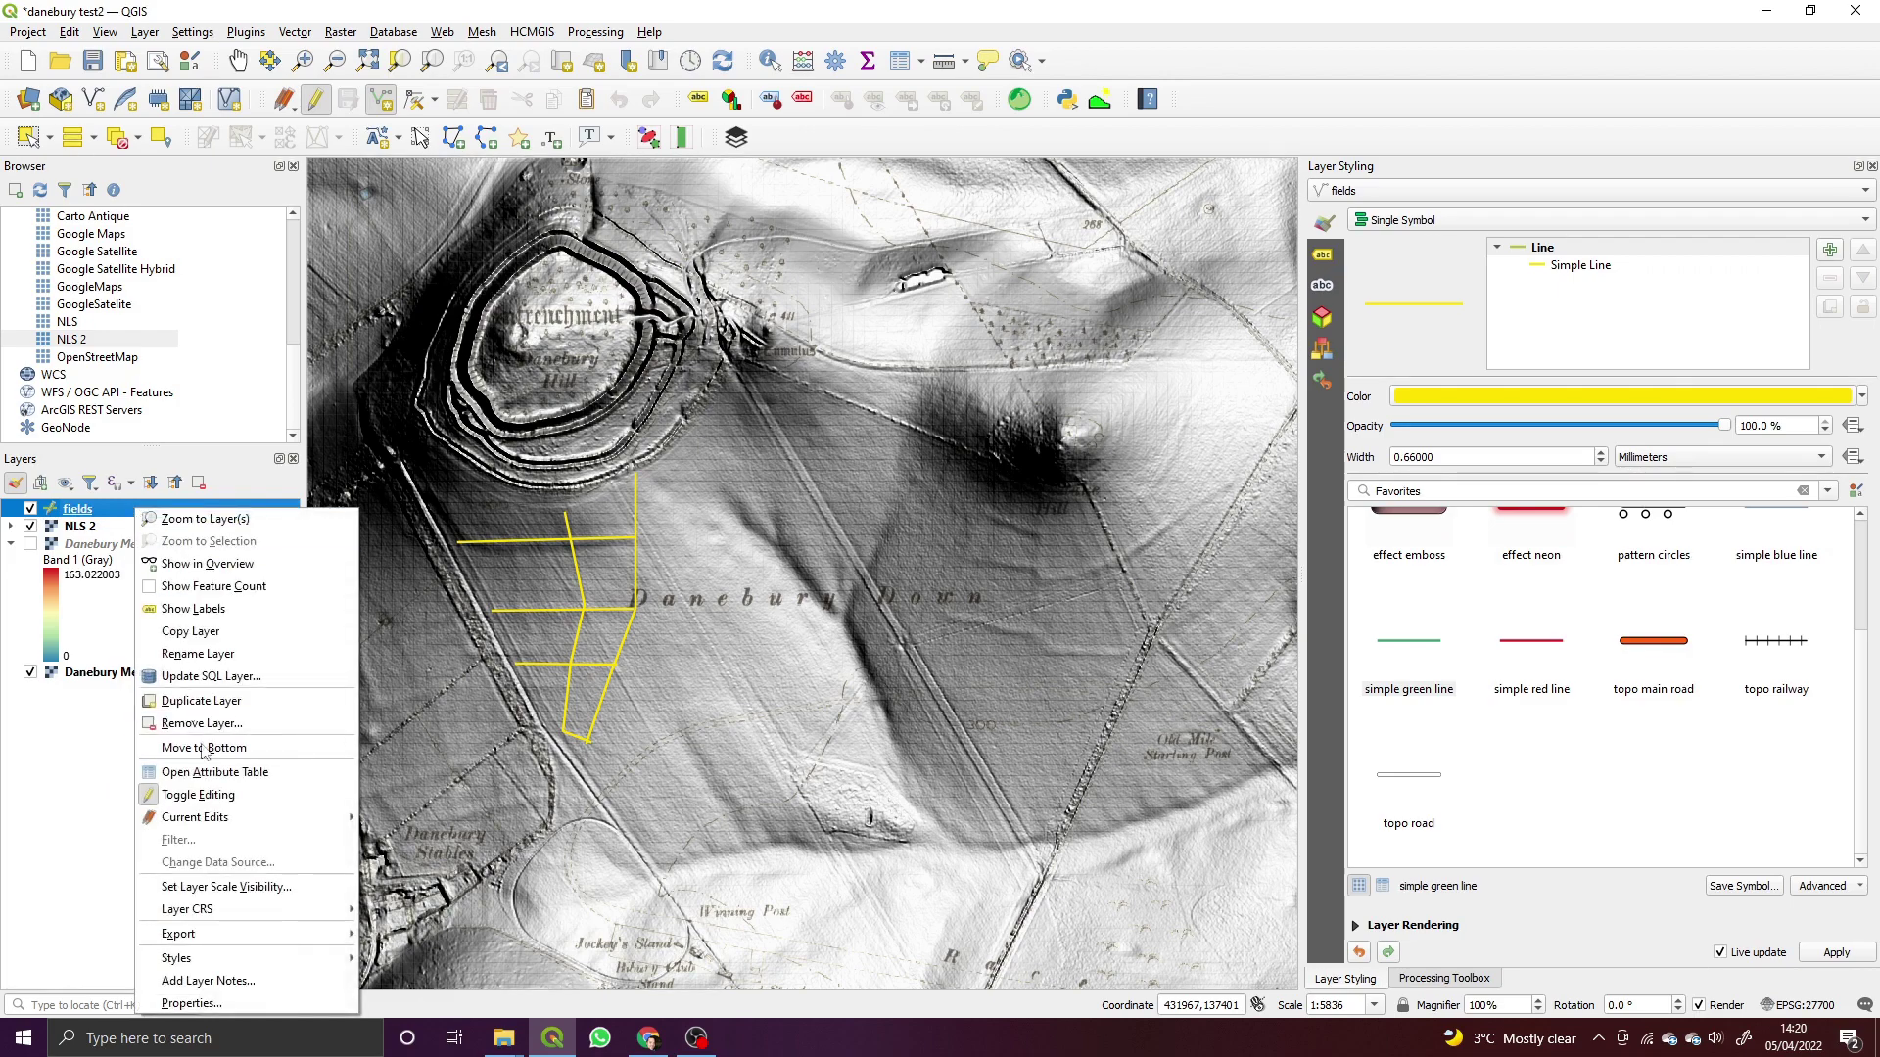
{"action": "mouse_move", "coordinate": [205, 828]}
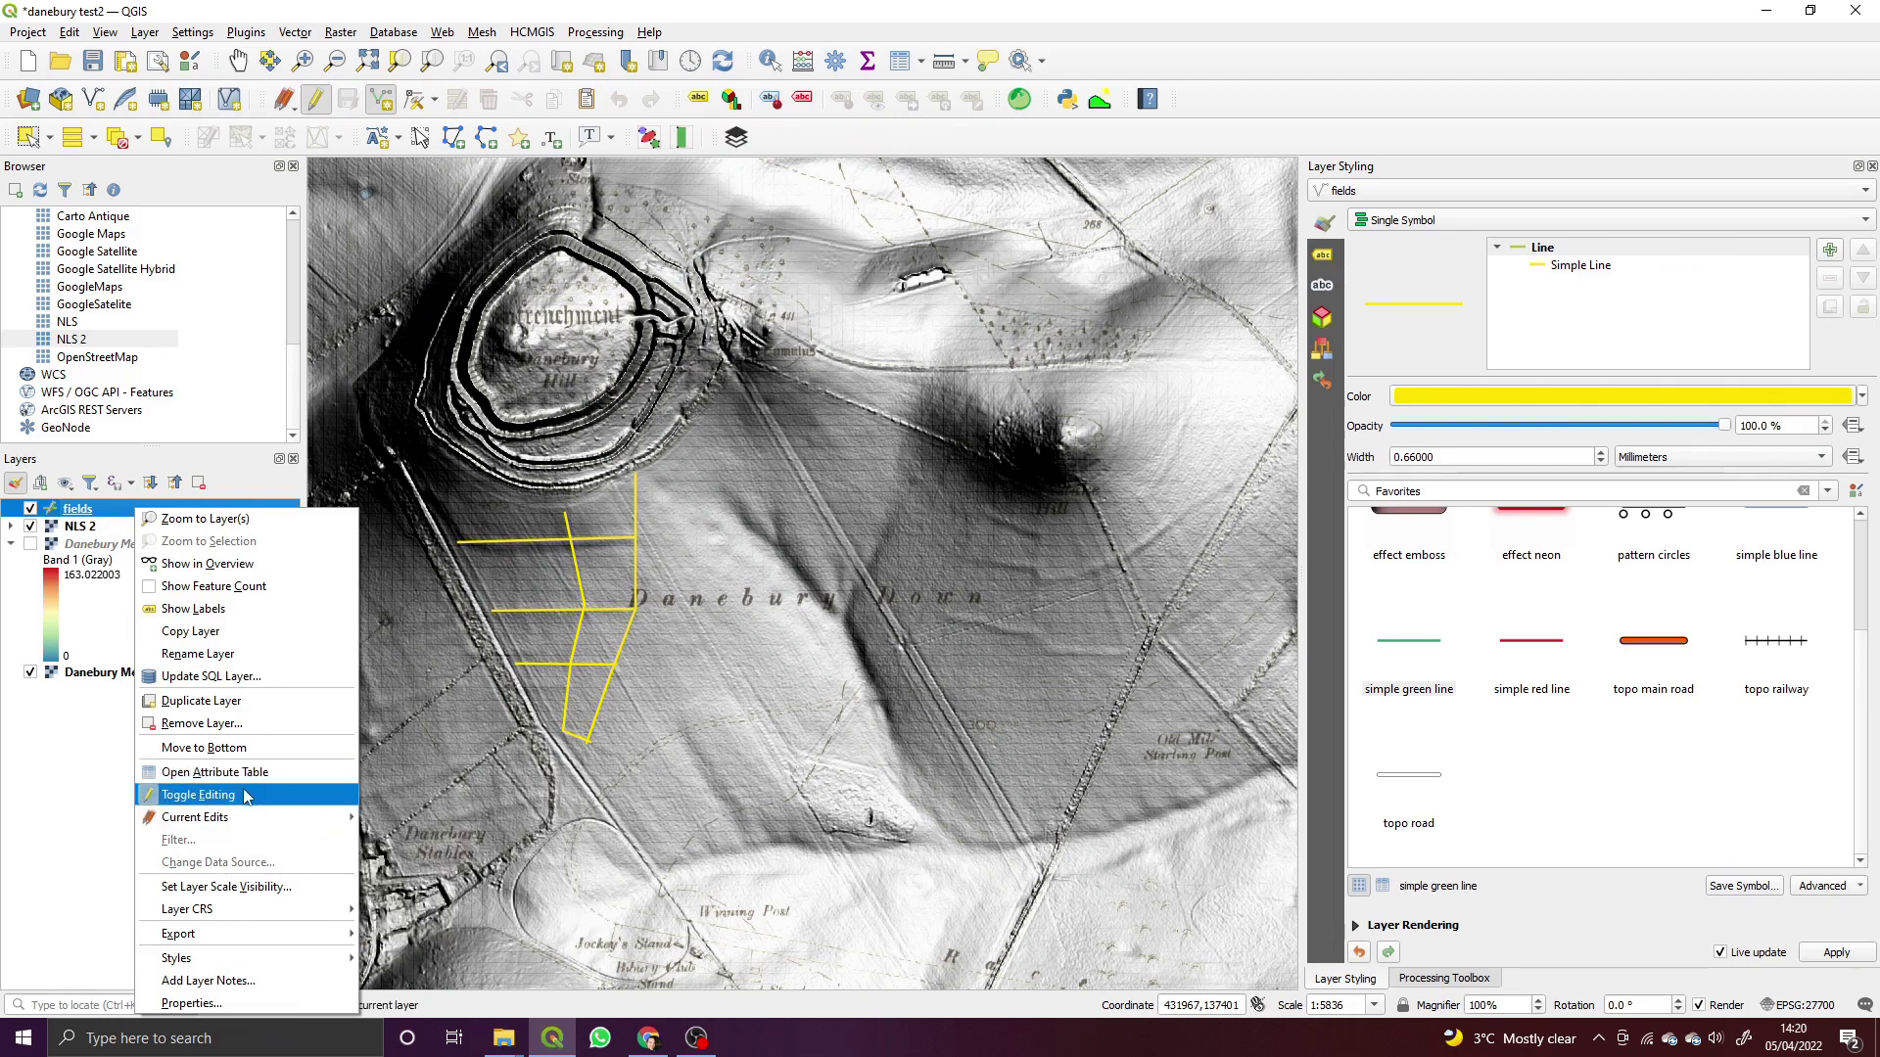
{"action": "left_click", "coordinate": [244, 793]}
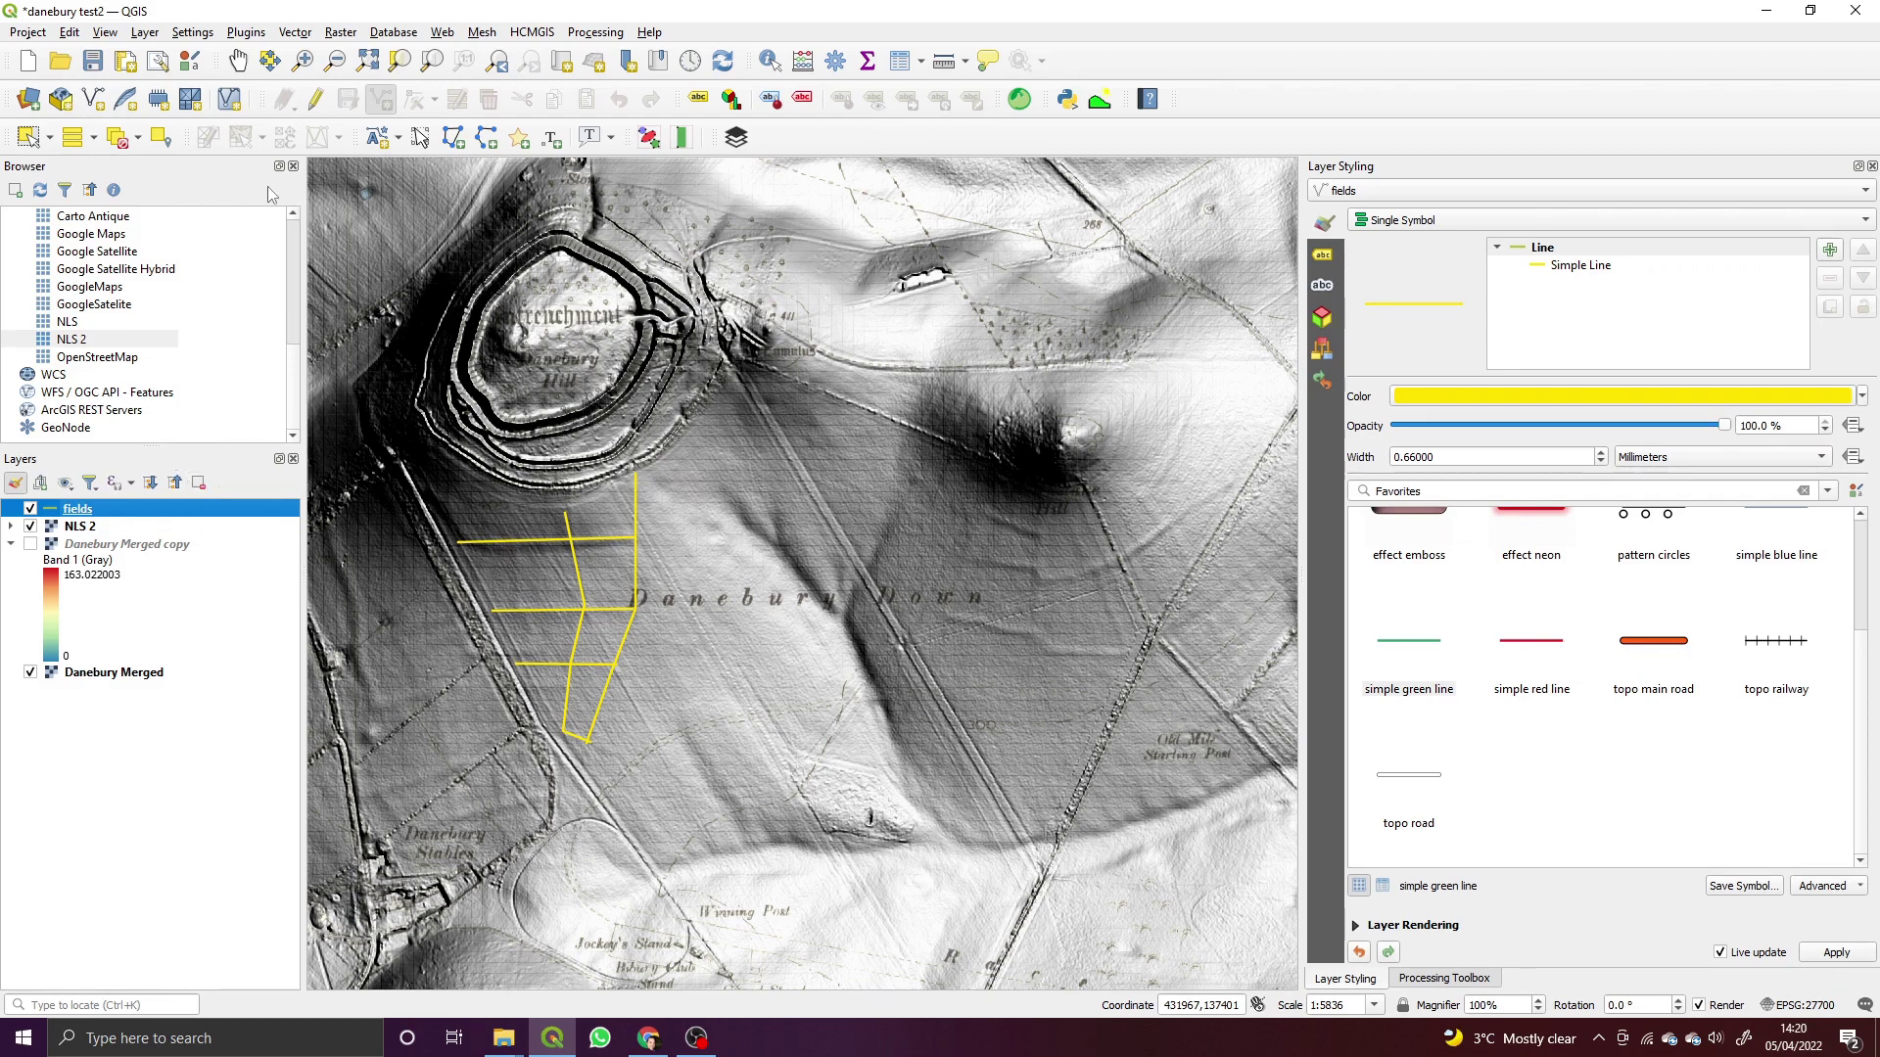
Start a new shapefile layer with file name 'targets' and field name 'targets'.
{"action": "left_click", "coordinate": [92, 101]}
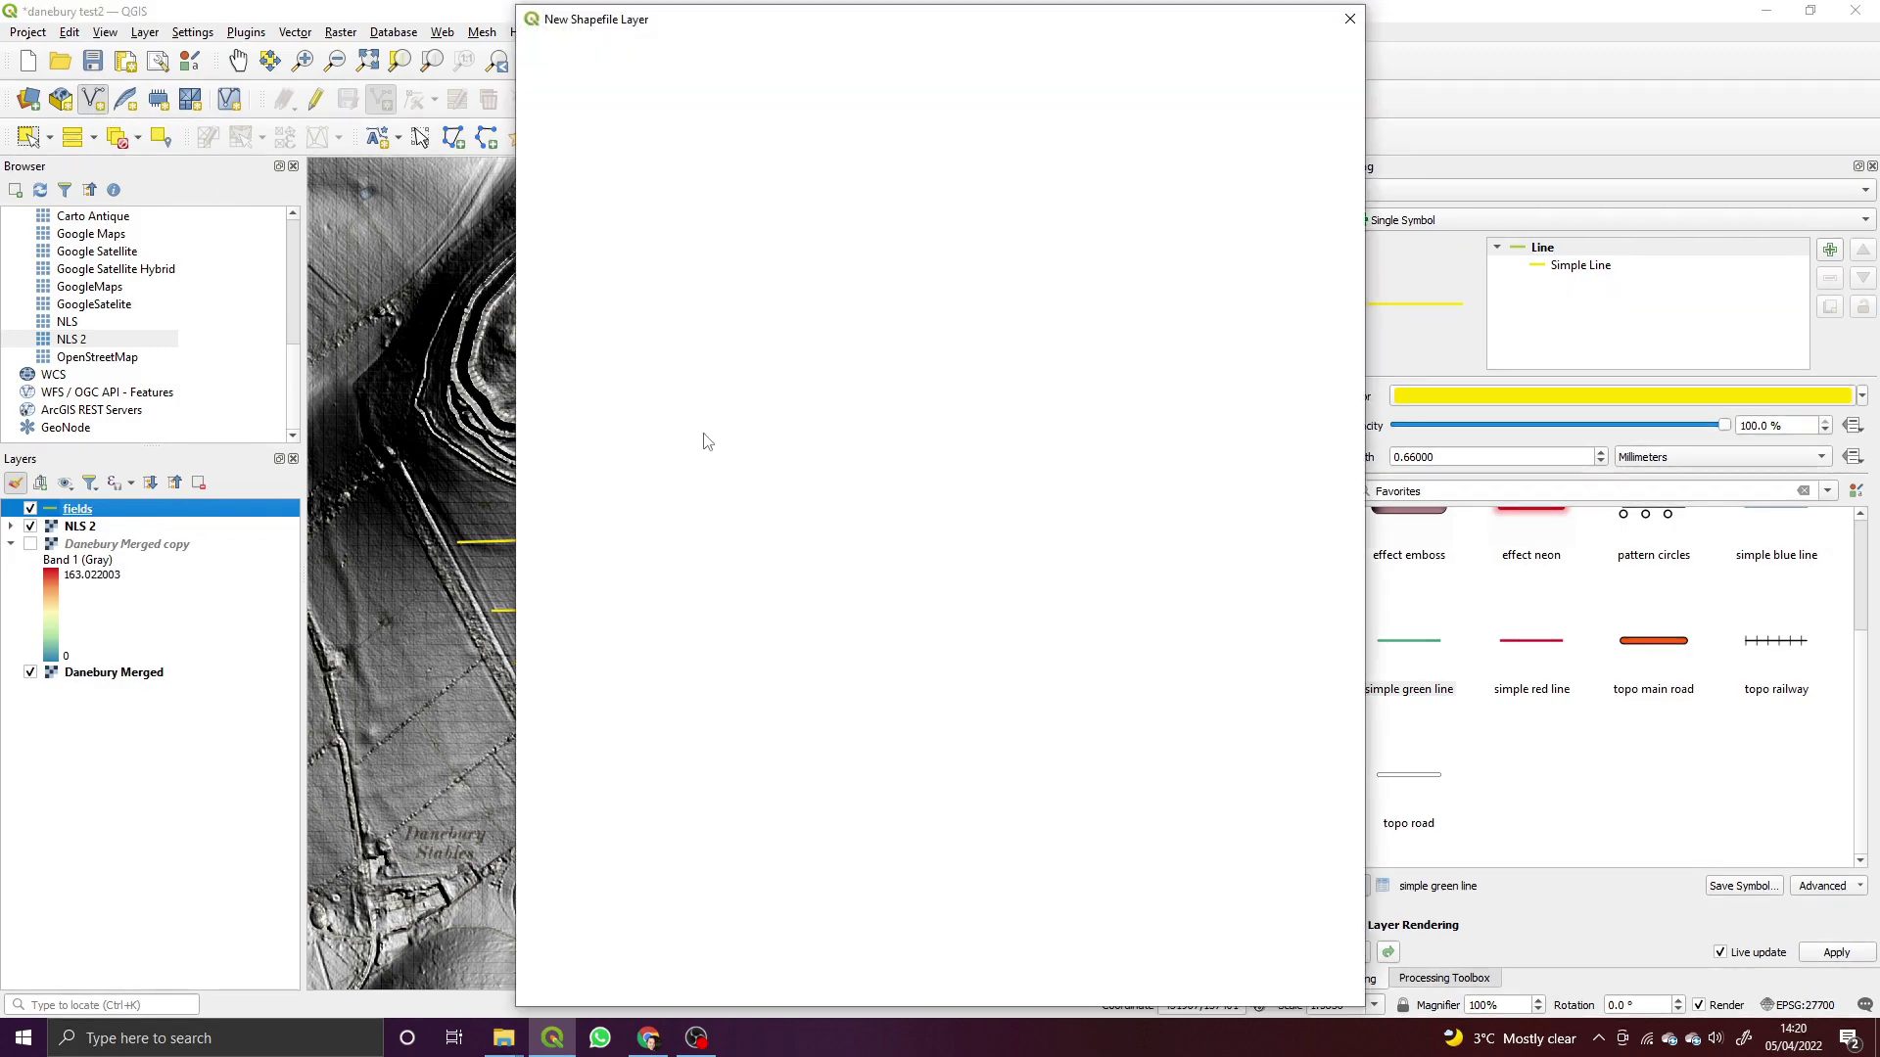
{"action": "left_click", "coordinate": [736, 225]}
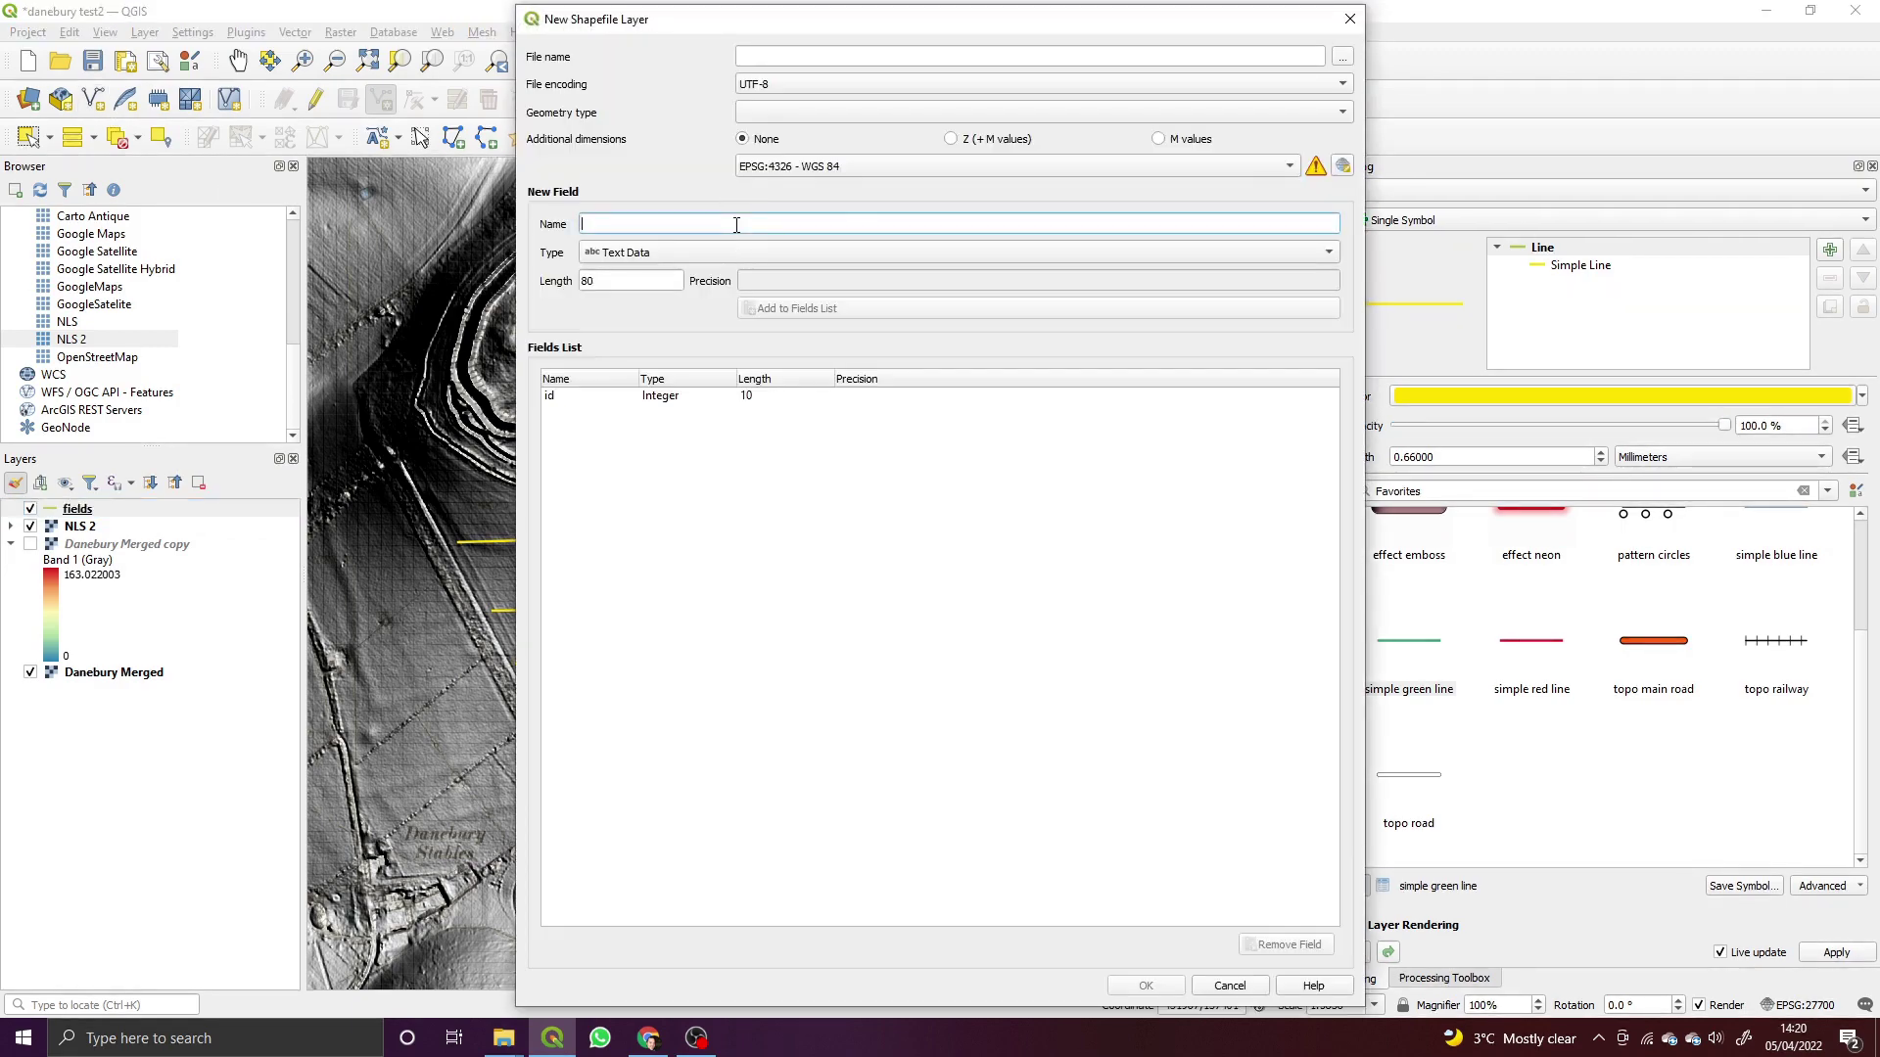
{"action": "left_click", "coordinate": [909, 56]}
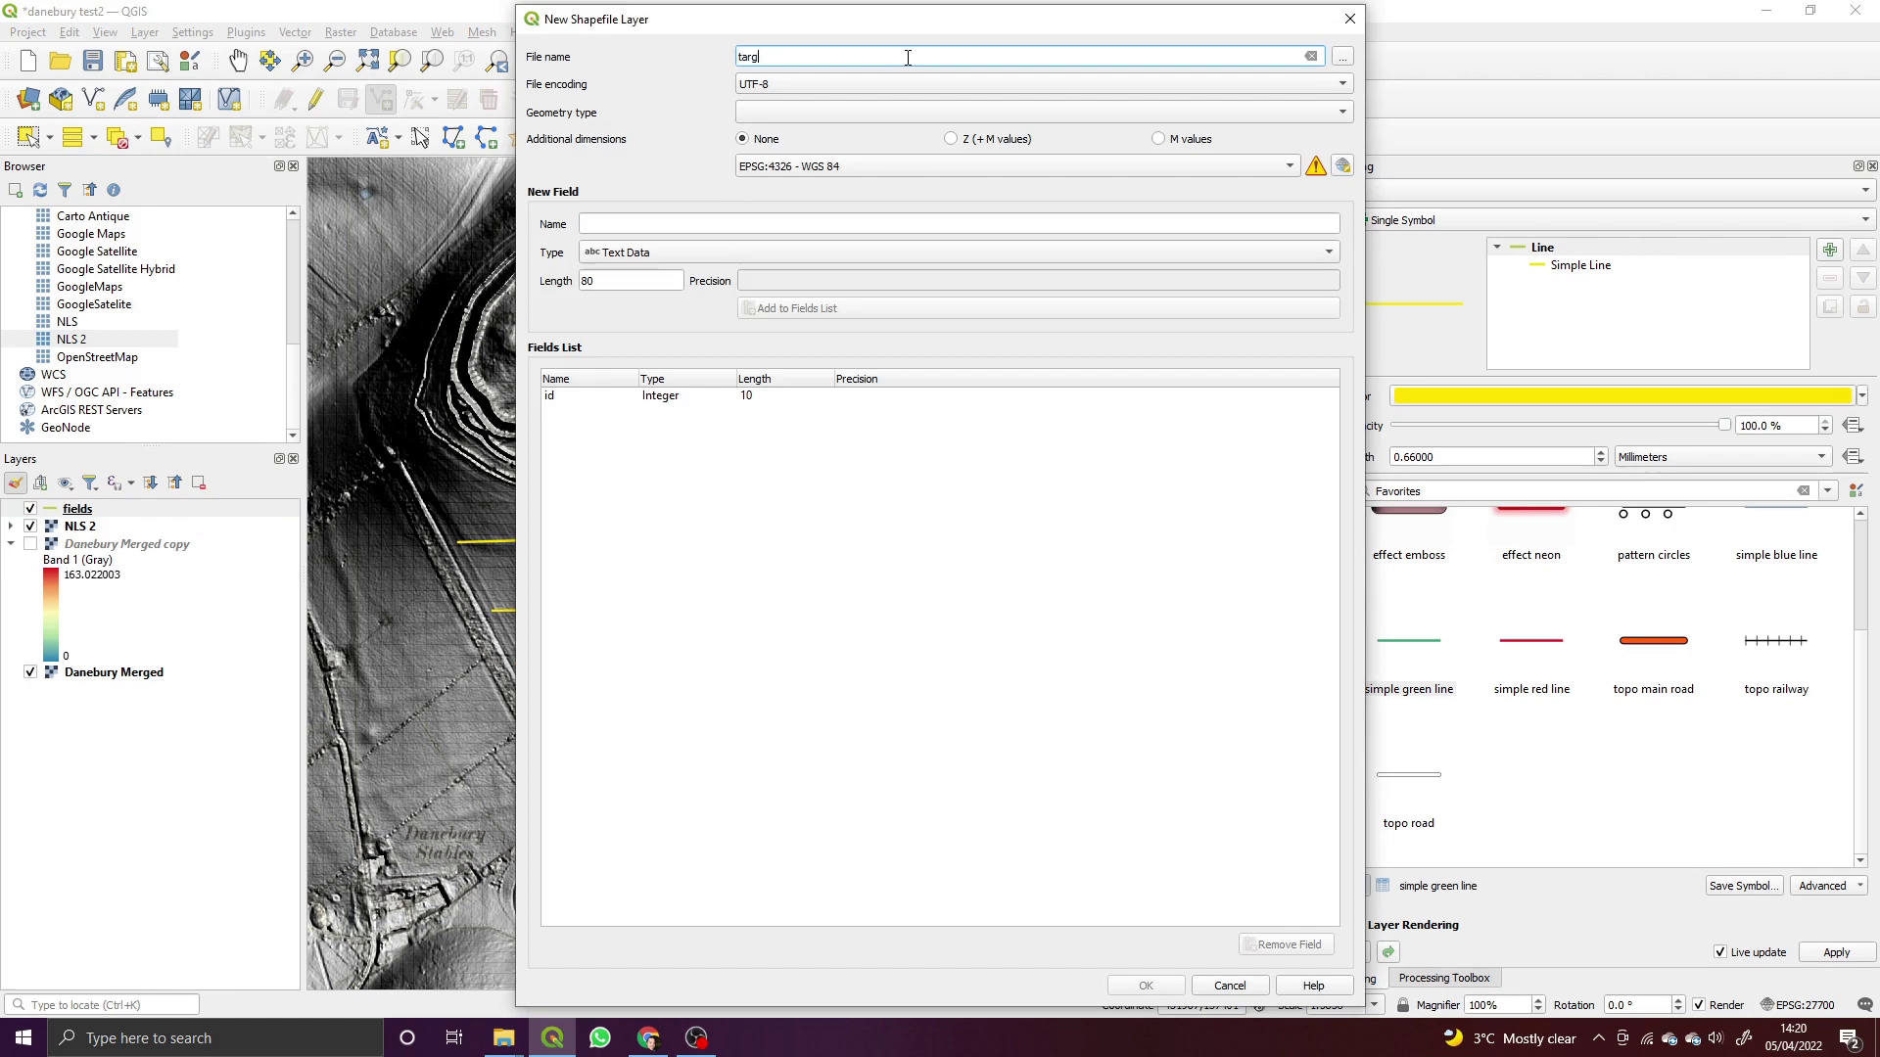
{"action": "type", "text": "targetsd"}
{"action": "key", "text": "BackSpace"}
{"action": "left_click", "coordinate": [843, 223]}
{"action": "type", "text": "targes"}
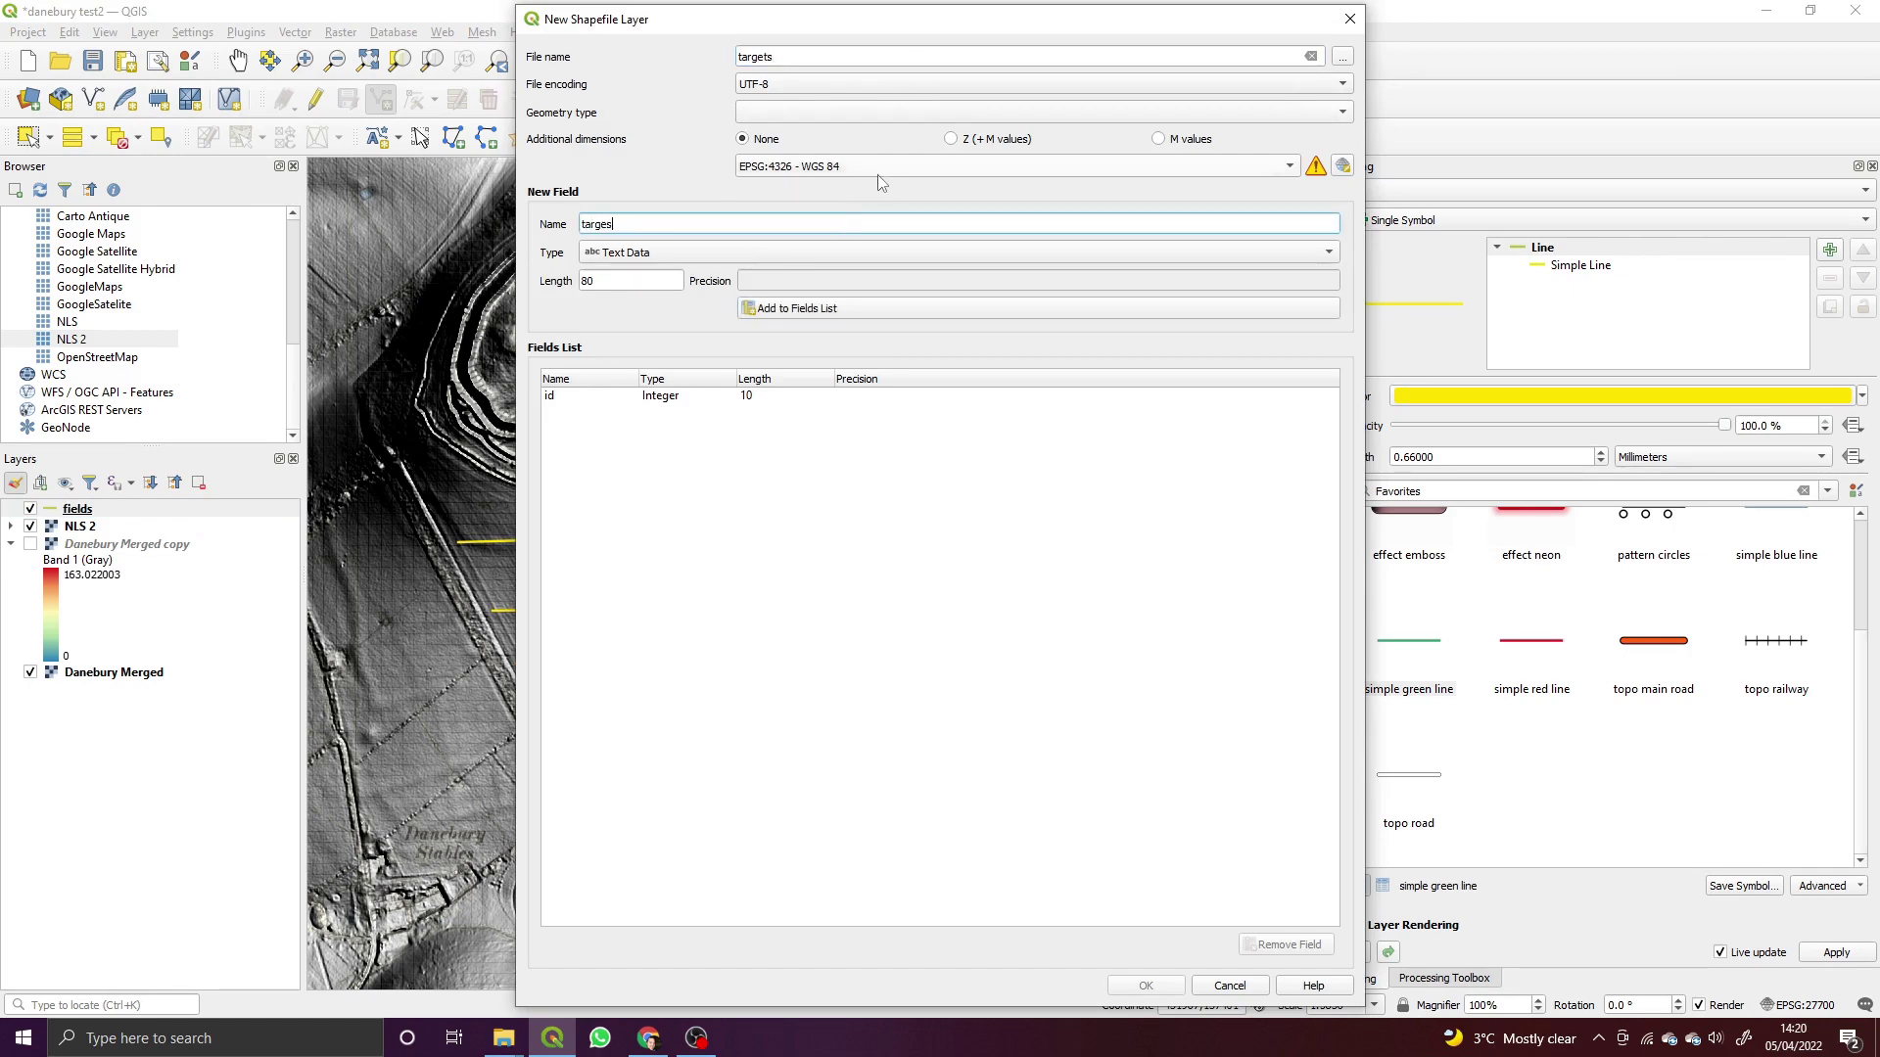
{"action": "key", "text": "BackSpace"}
{"action": "type", "text": "ts"}
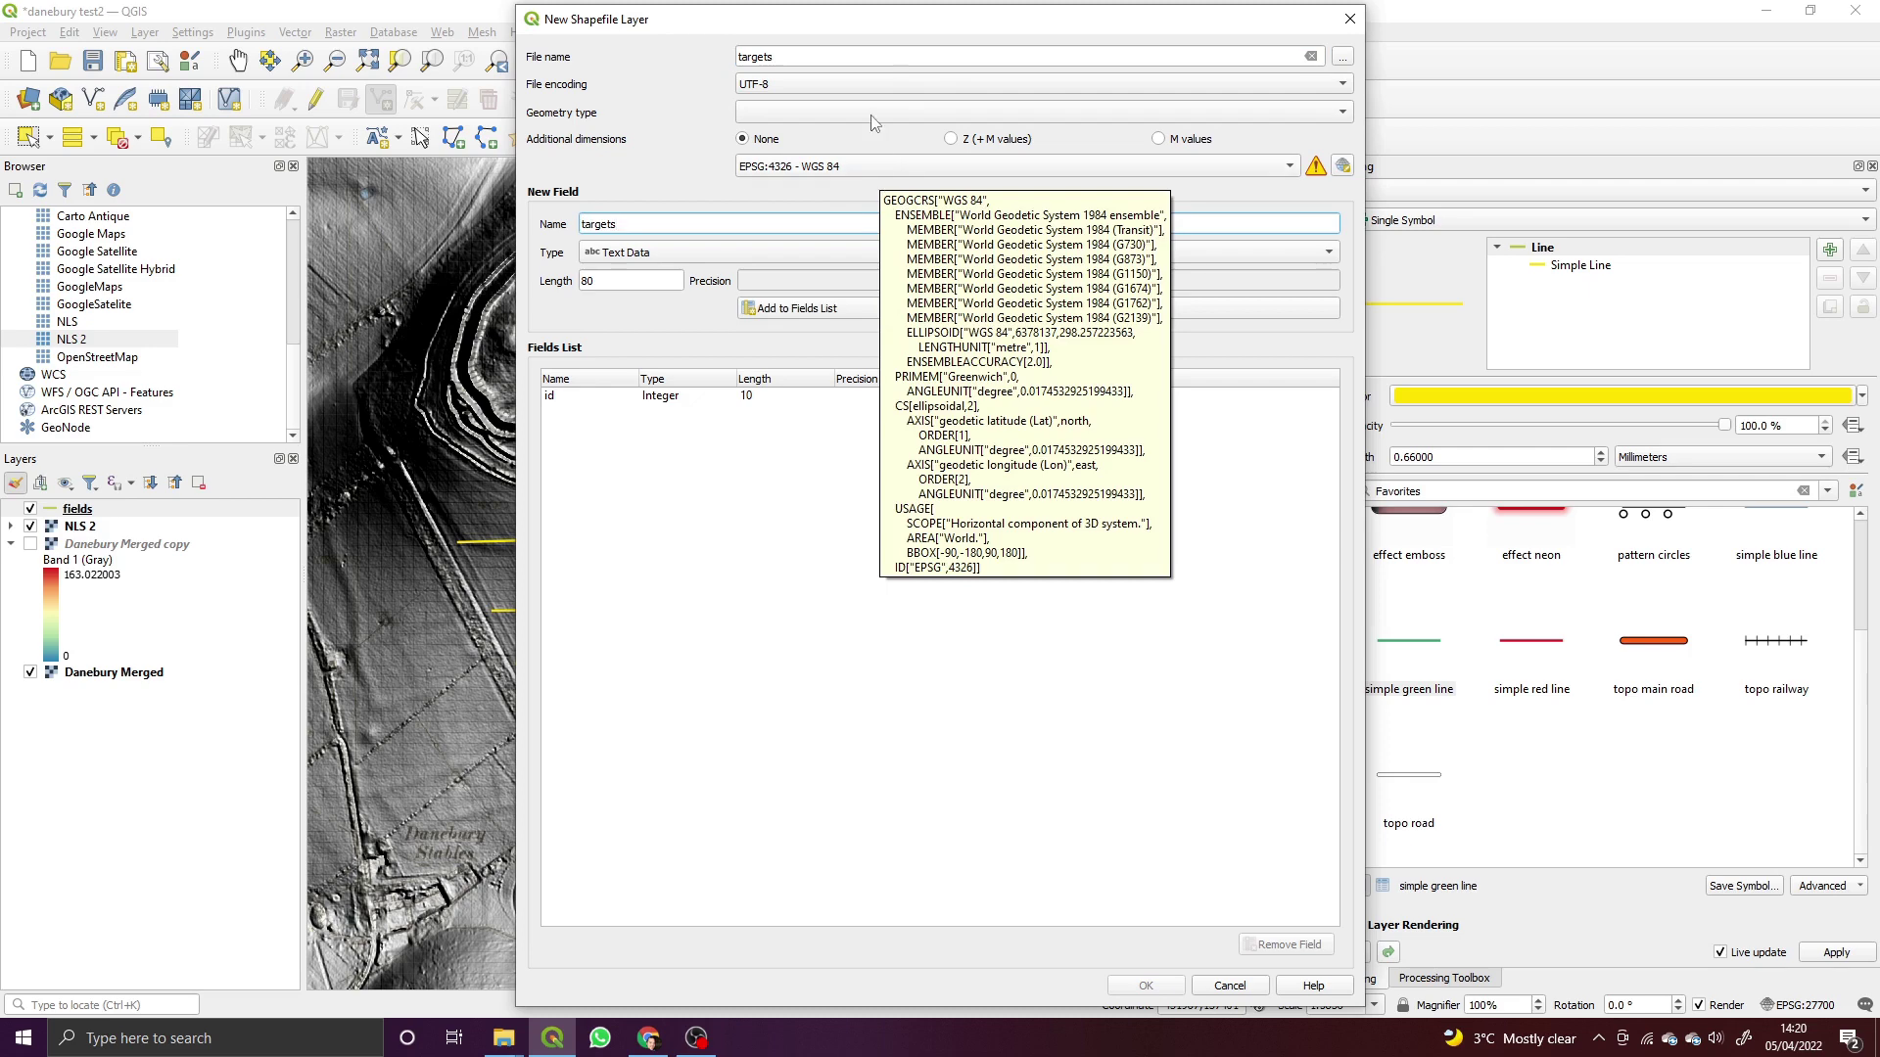
Set the geometry to Polygon and create the layer, overwriting the existing targets file.
{"action": "left_click", "coordinate": [871, 112]}
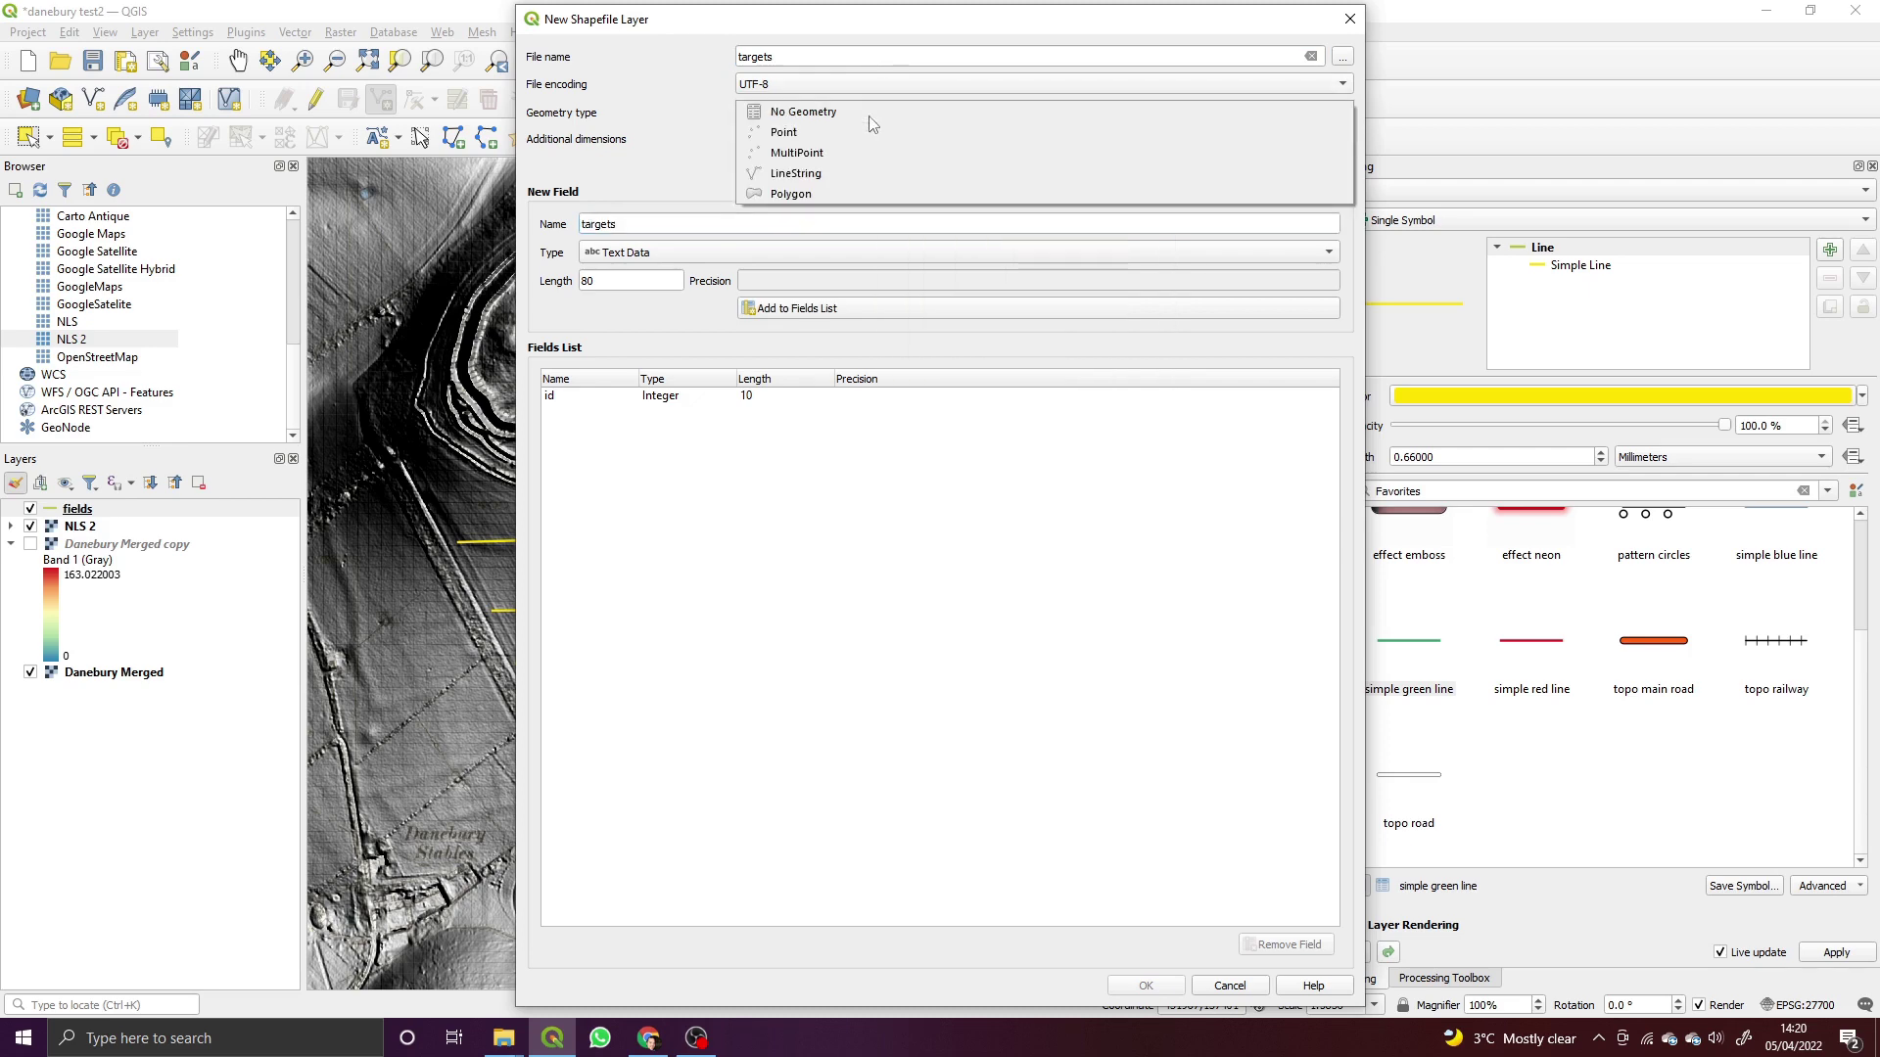
{"action": "left_click", "coordinate": [863, 191]}
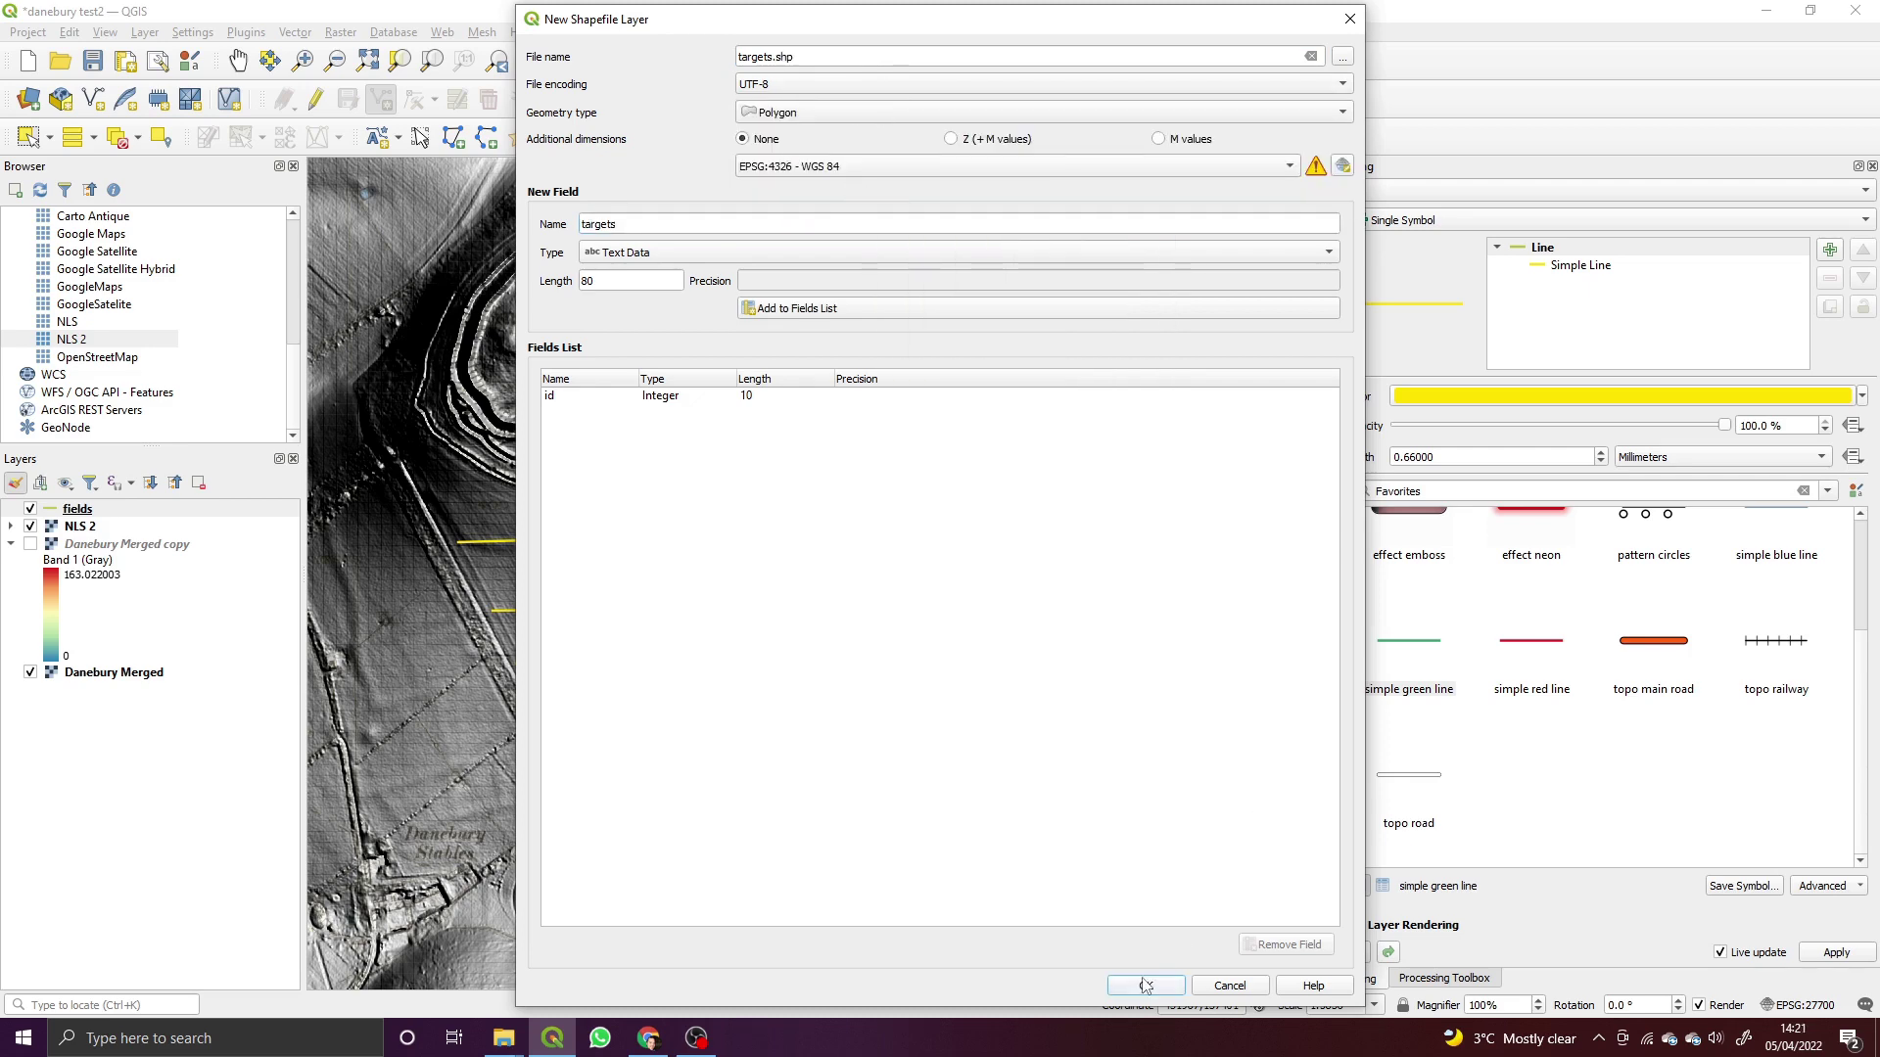
{"action": "left_click", "coordinate": [1145, 985]}
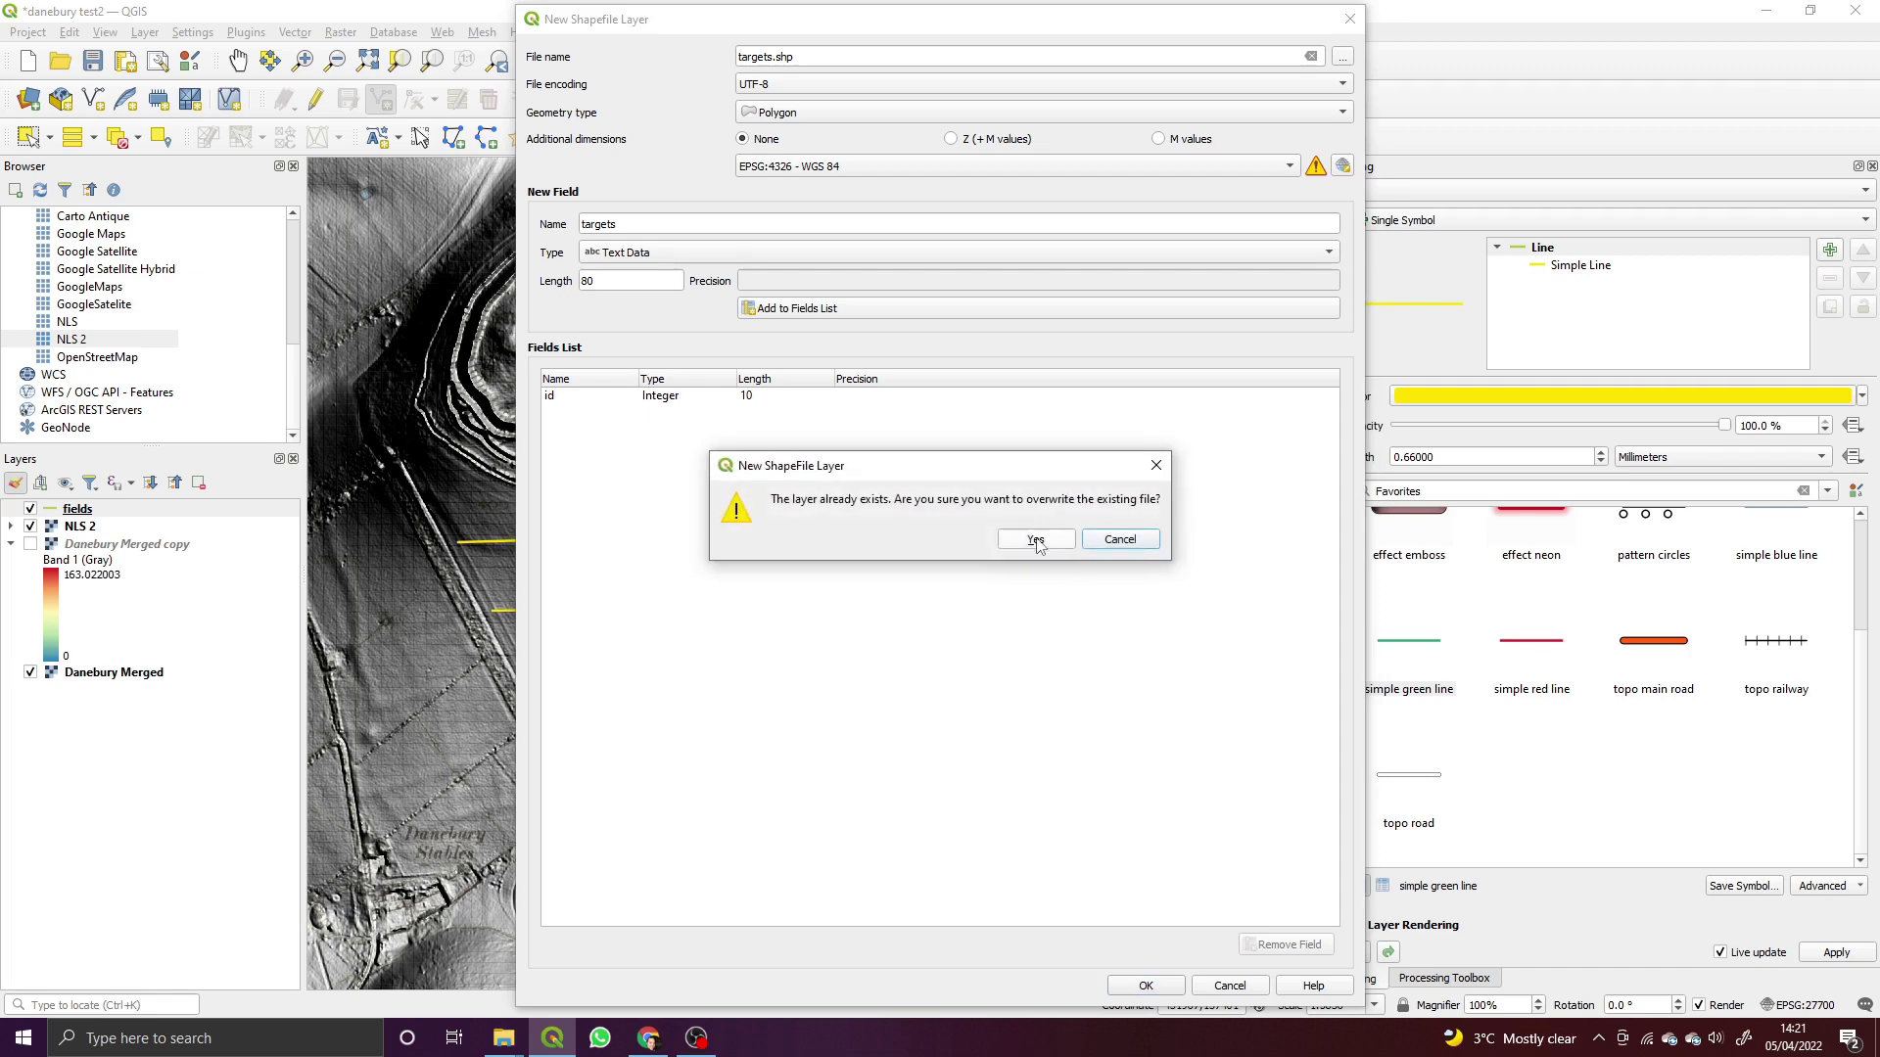
{"action": "left_click", "coordinate": [1036, 539]}
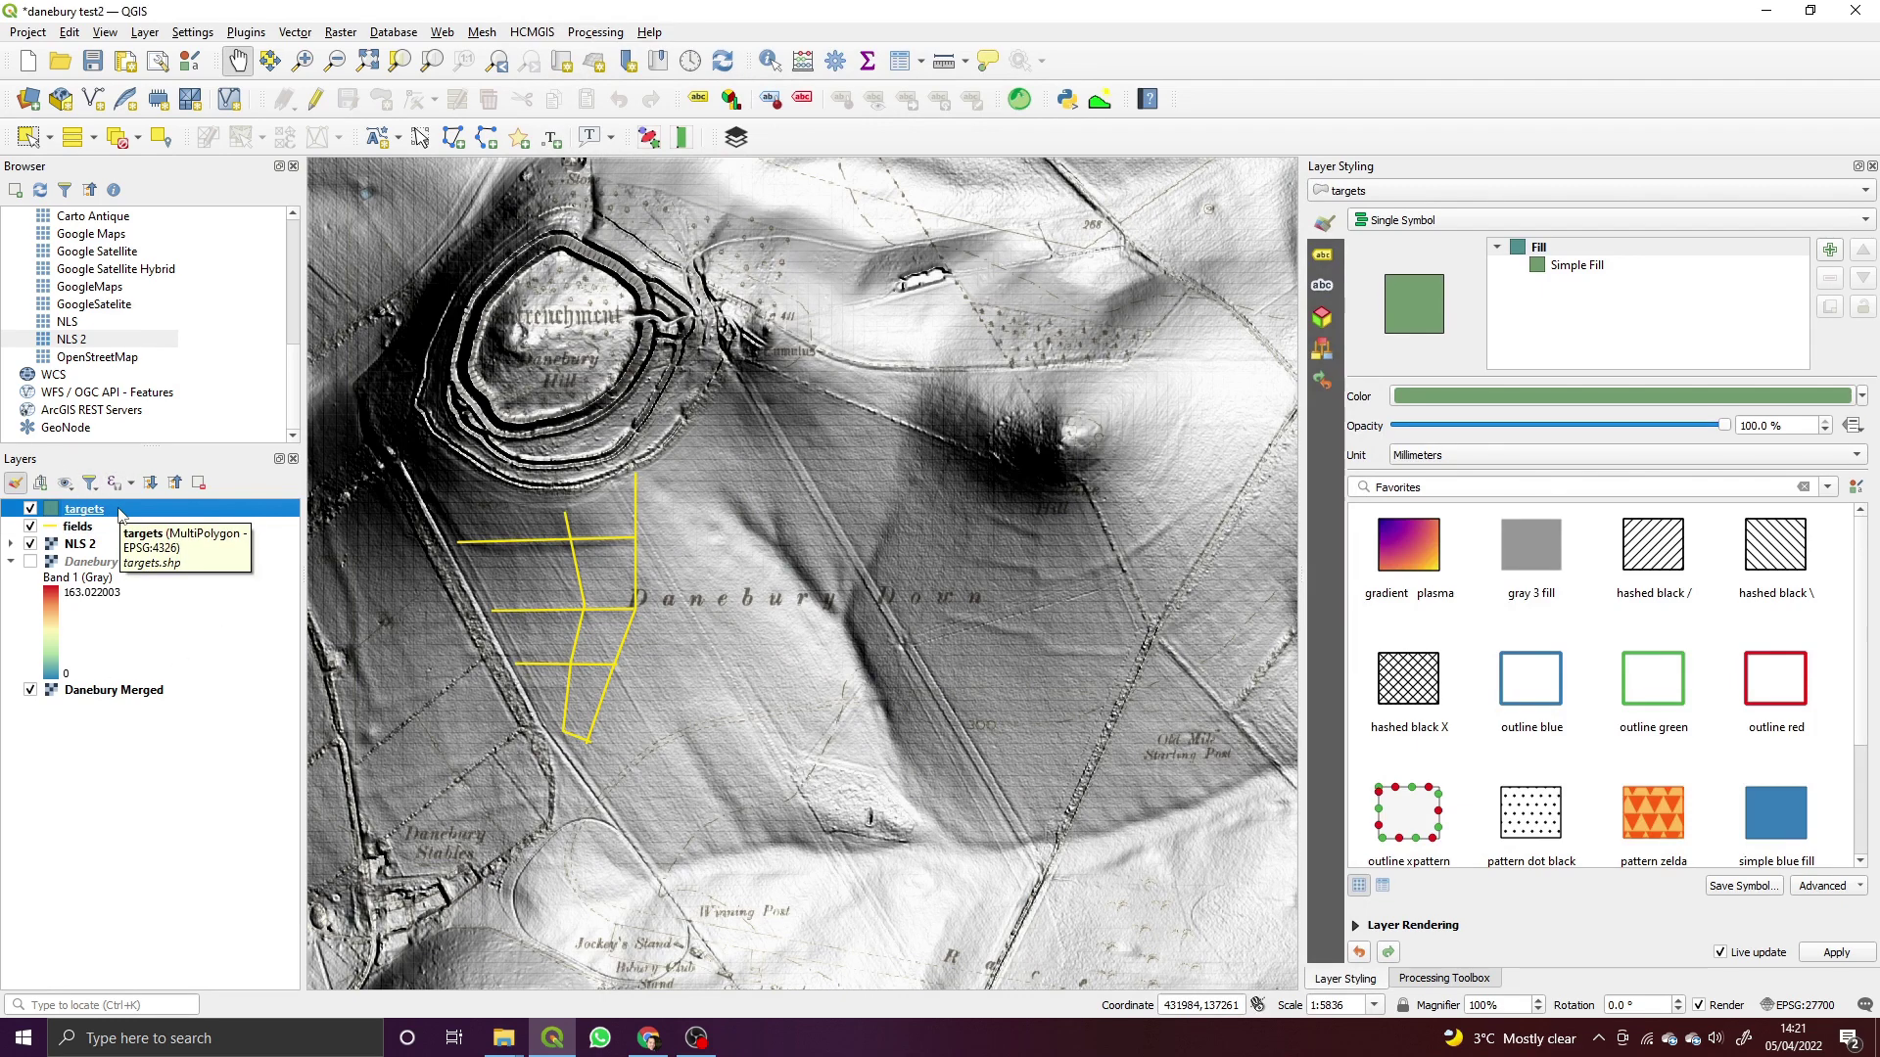
Toggle editing on the targets layer and select the Add Polygon Feature tool.
{"action": "right_click", "coordinate": [118, 512]}
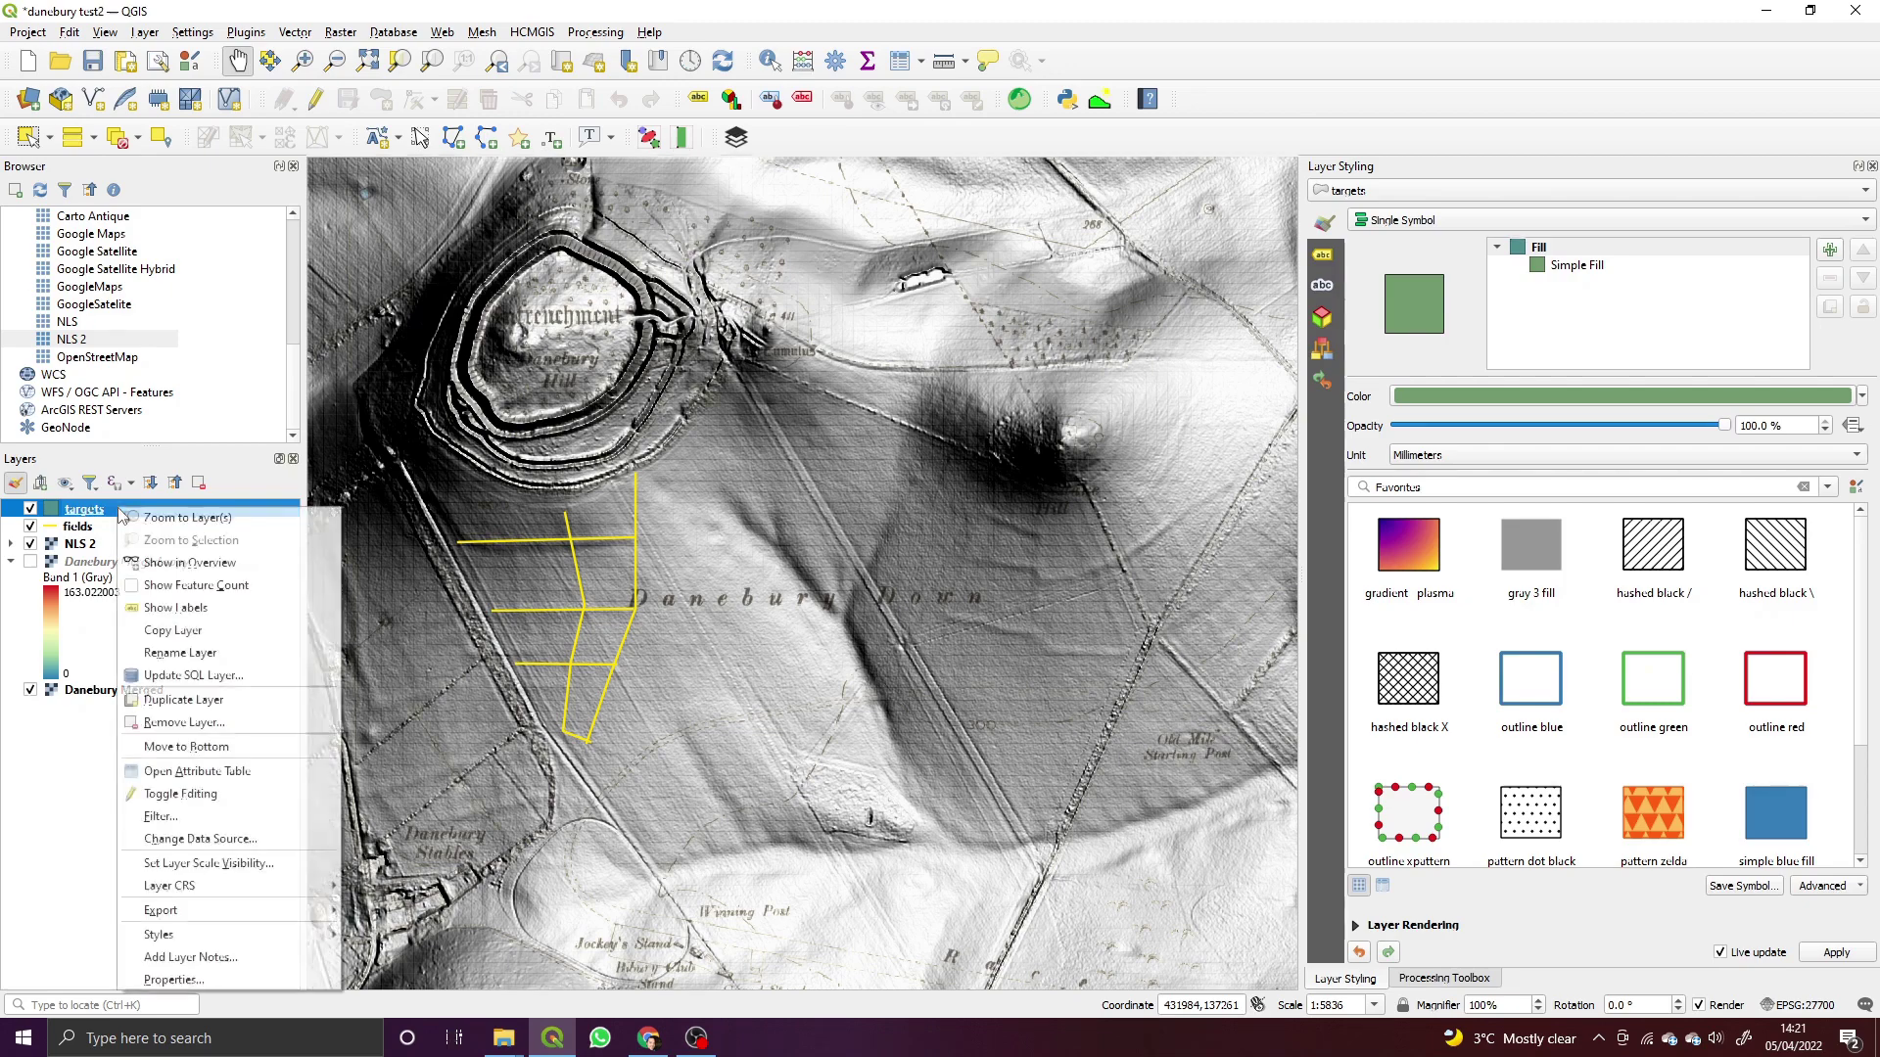
{"action": "left_click", "coordinate": [209, 796]}
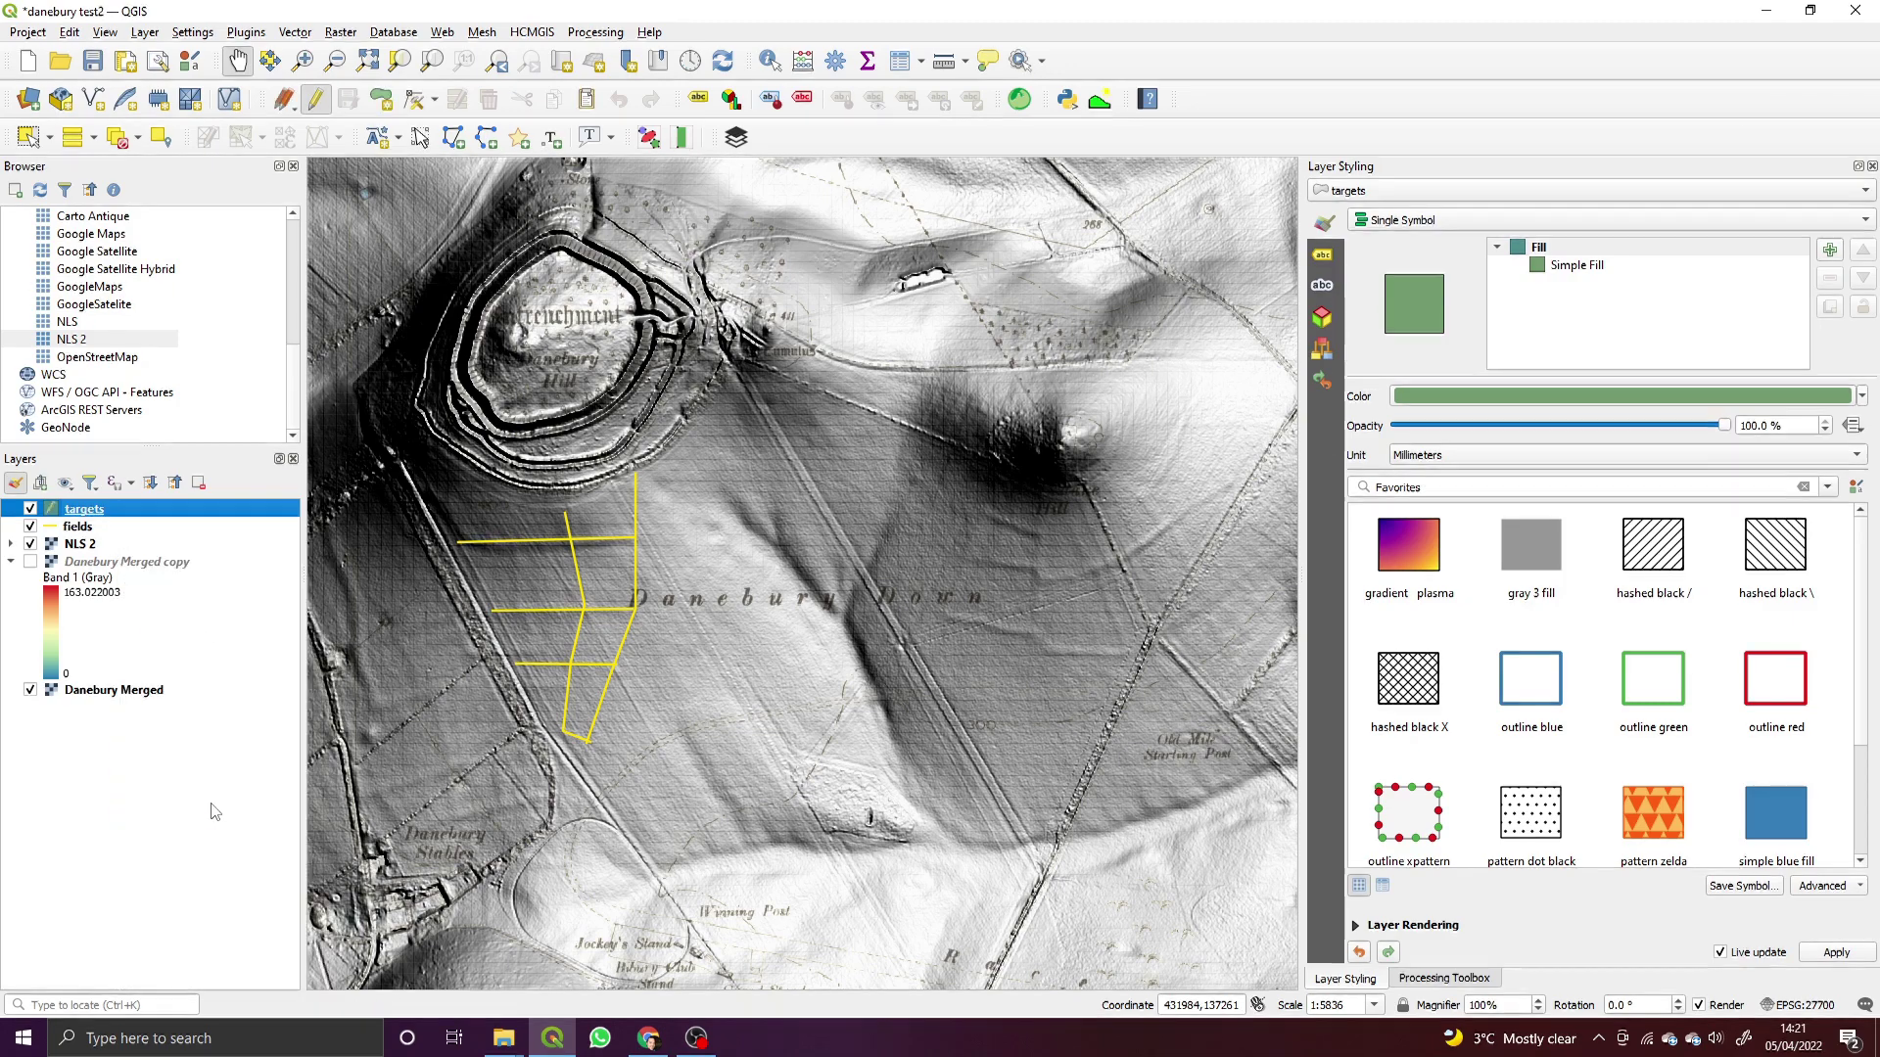
{"action": "left_click", "coordinate": [381, 100]}
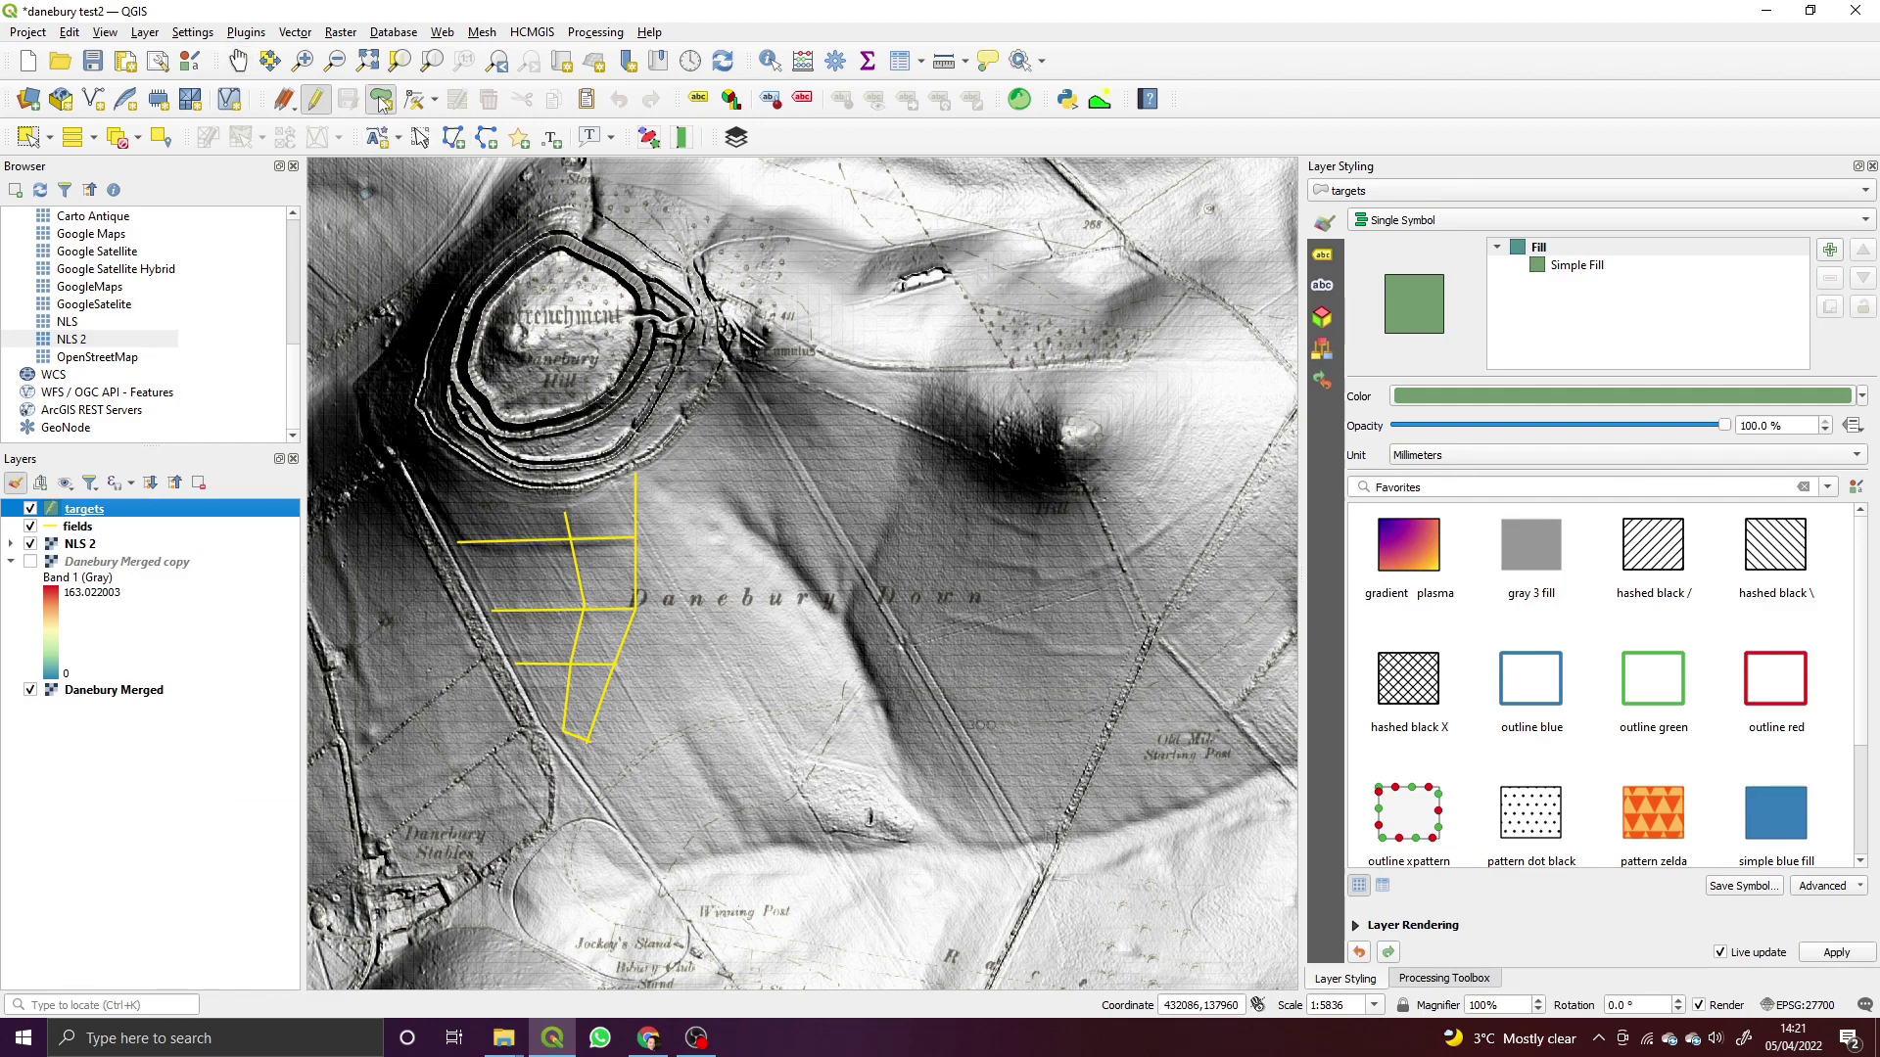
Draw a small three-corner target polygon on the lower left and confirm its attributes.
{"action": "left_click", "coordinate": [364, 742]}
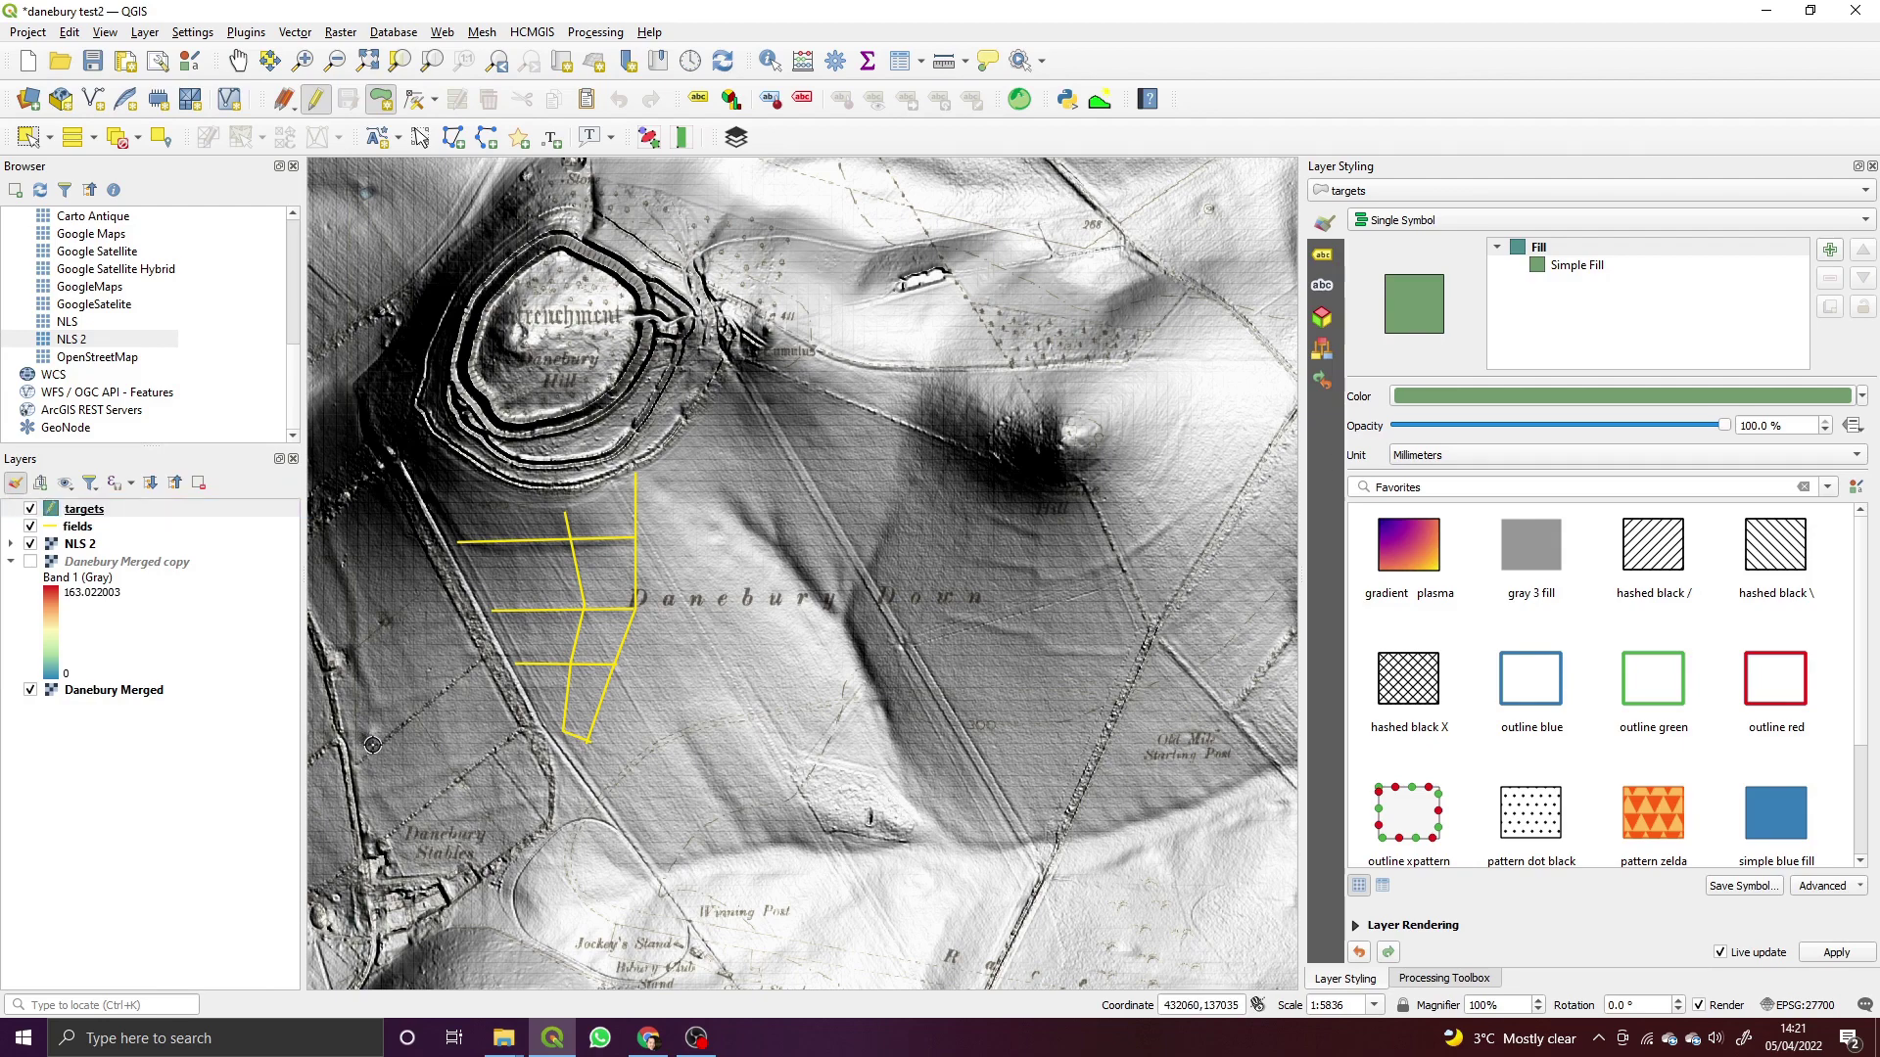
{"action": "left_click", "coordinate": [383, 737]}
{"action": "left_click", "coordinate": [363, 721]}
{"action": "right_click", "coordinate": [363, 743]}
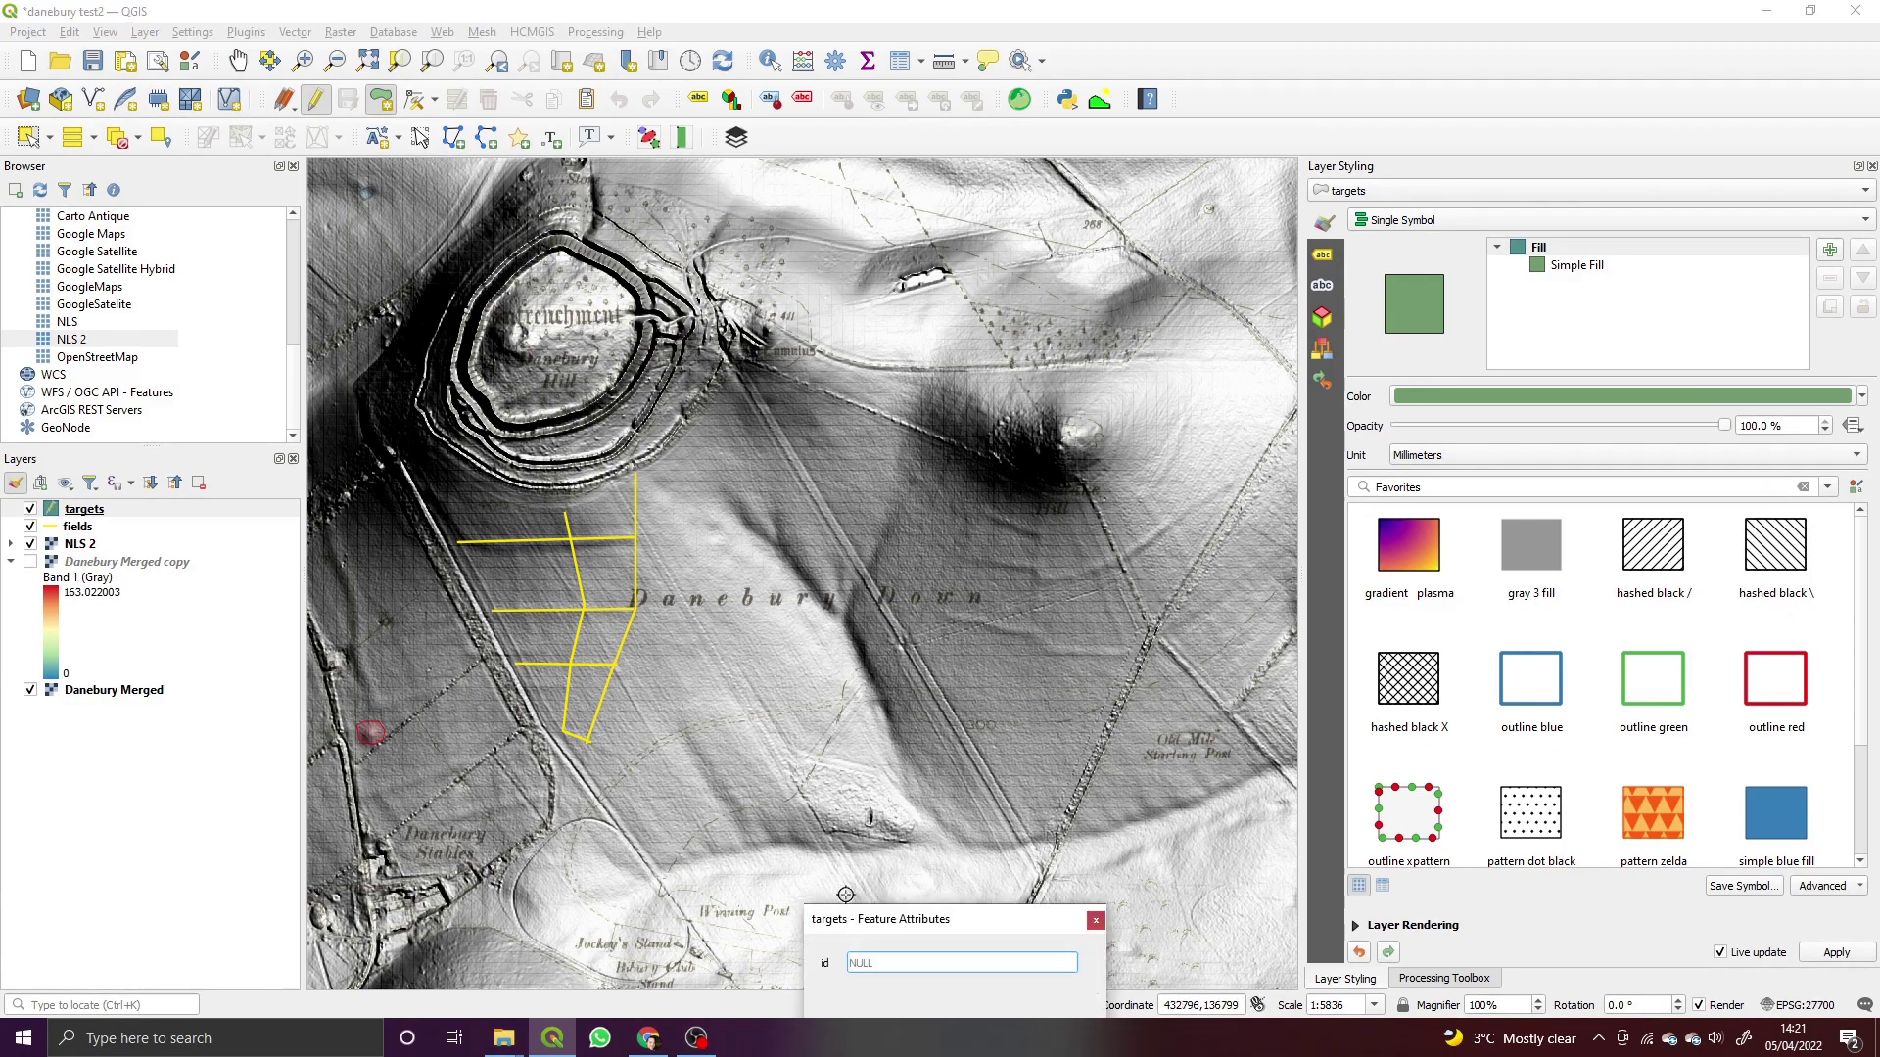
{"action": "left_click_drag", "start_coordinate": [866, 916], "coordinate": [850, 519]}
{"action": "left_click", "coordinate": [944, 619]}
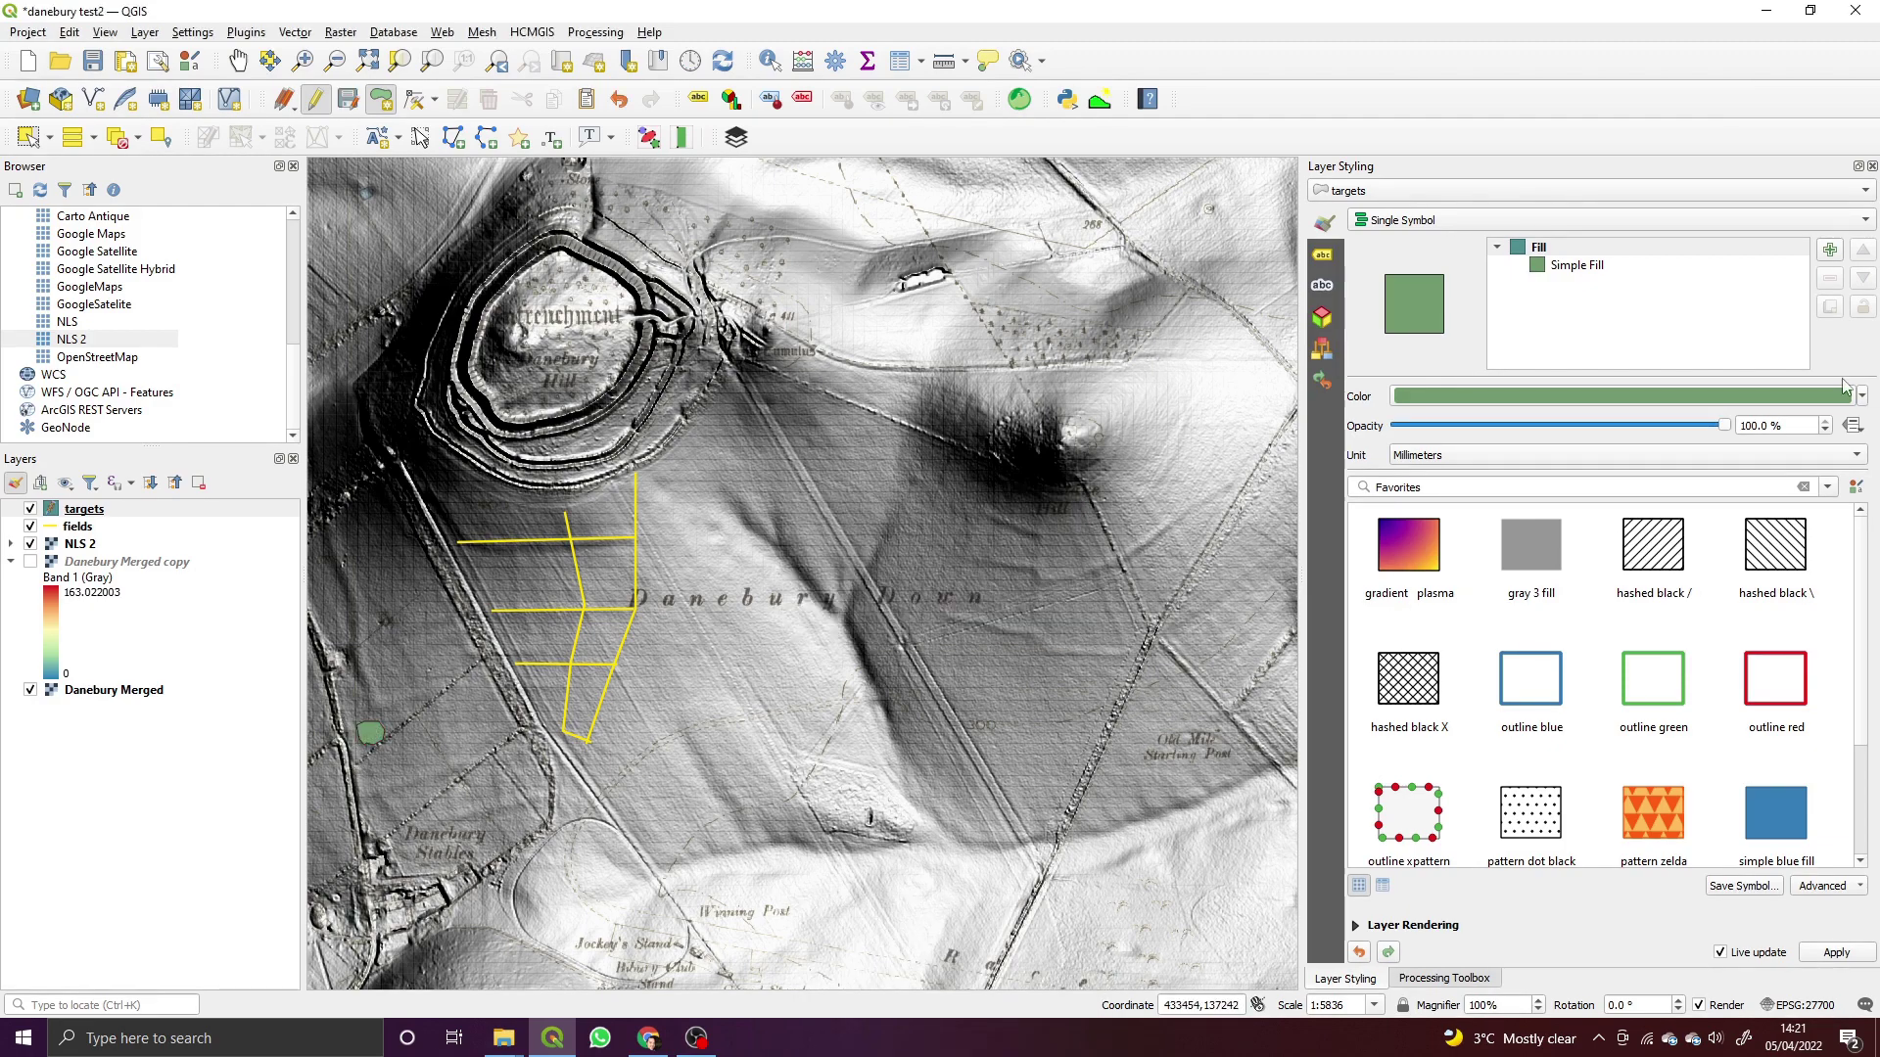
Give the targets fill a purple colour at 57.9% opacity.
{"action": "left_click_drag", "start_coordinate": [1723, 426], "coordinate": [1572, 429]}
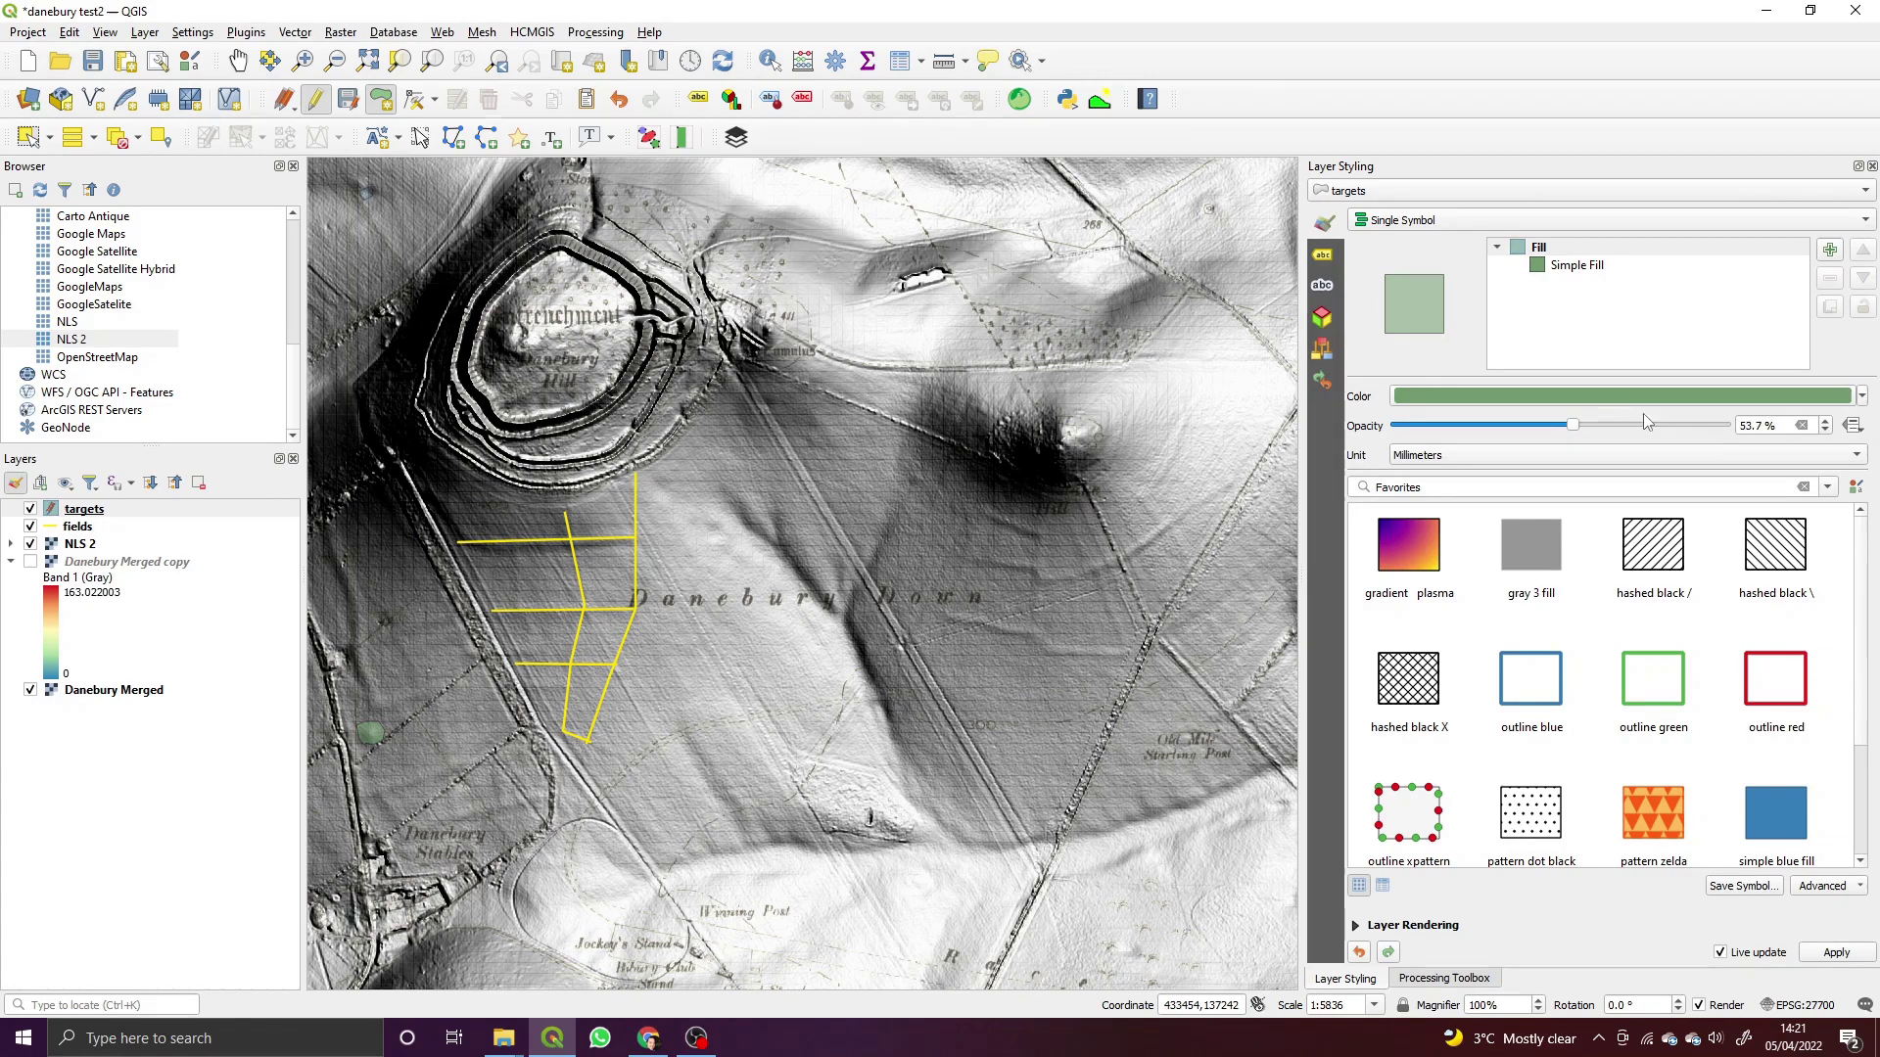
{"action": "left_click", "coordinate": [1860, 398]}
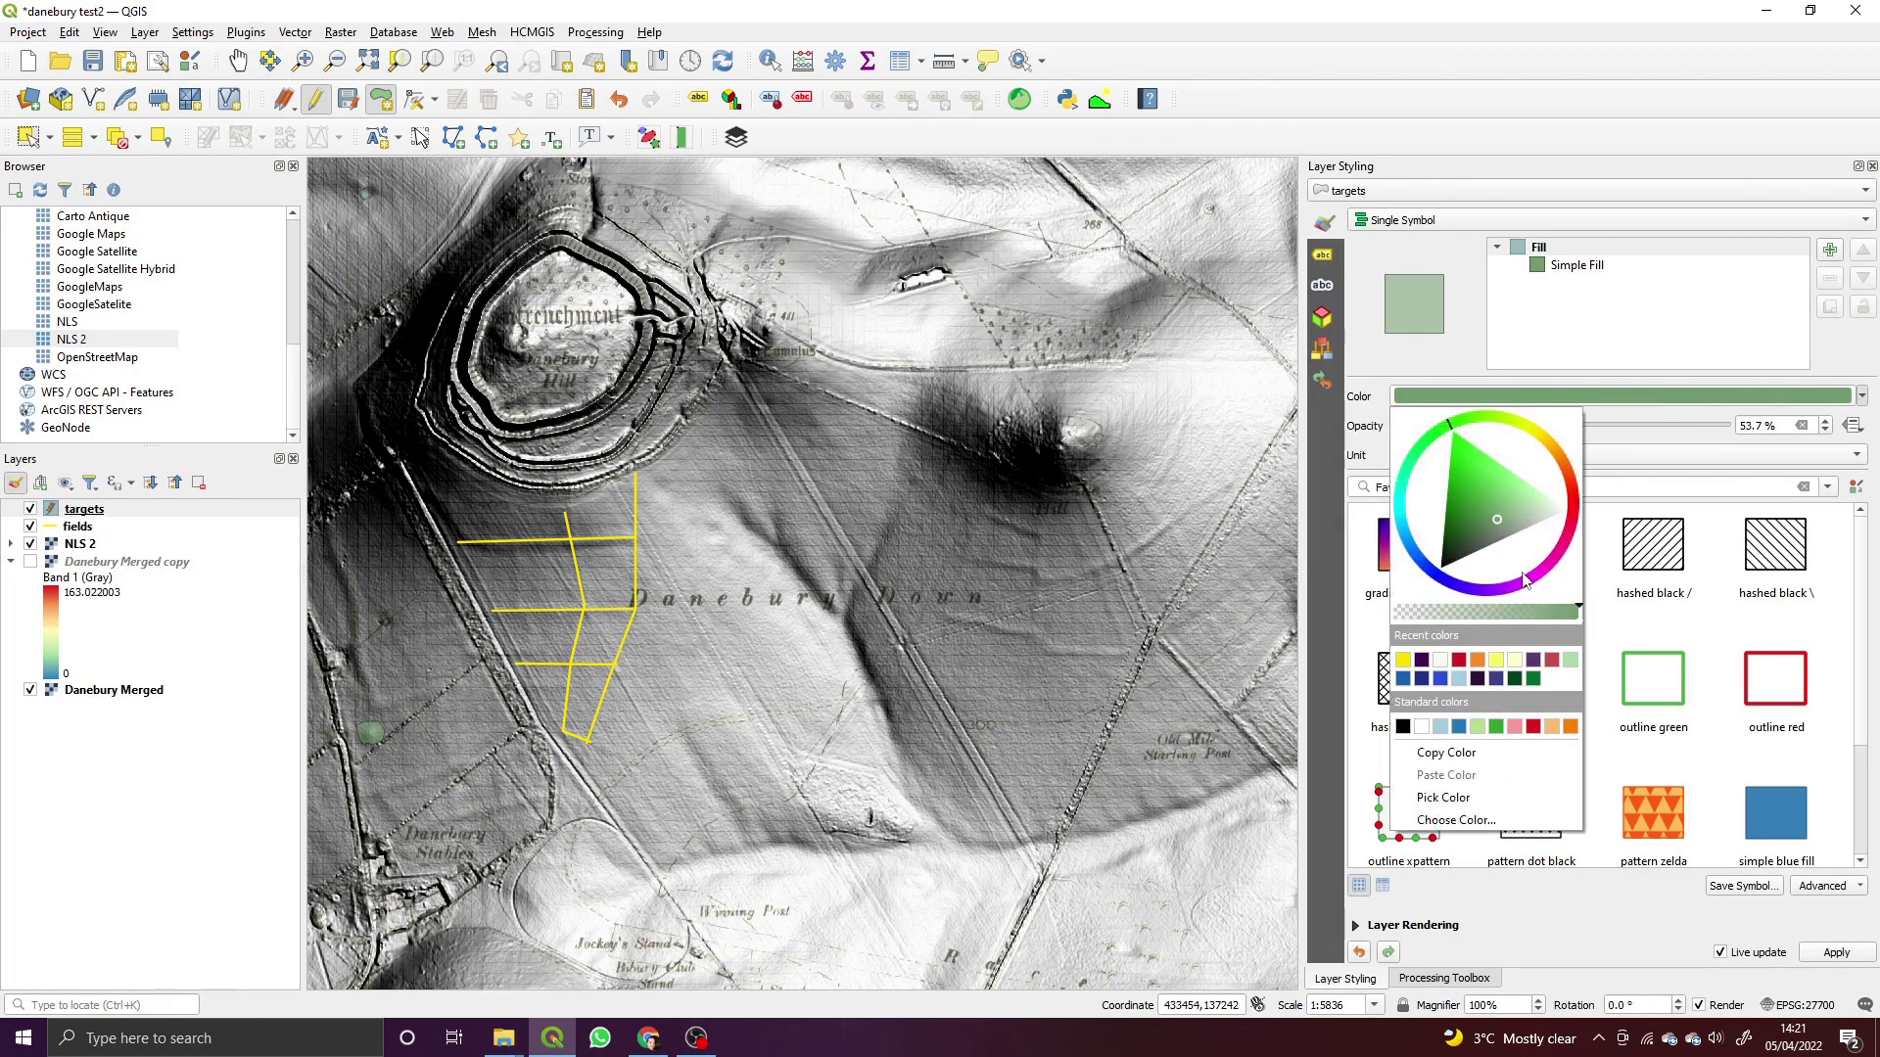
{"action": "left_click", "coordinate": [1542, 581]}
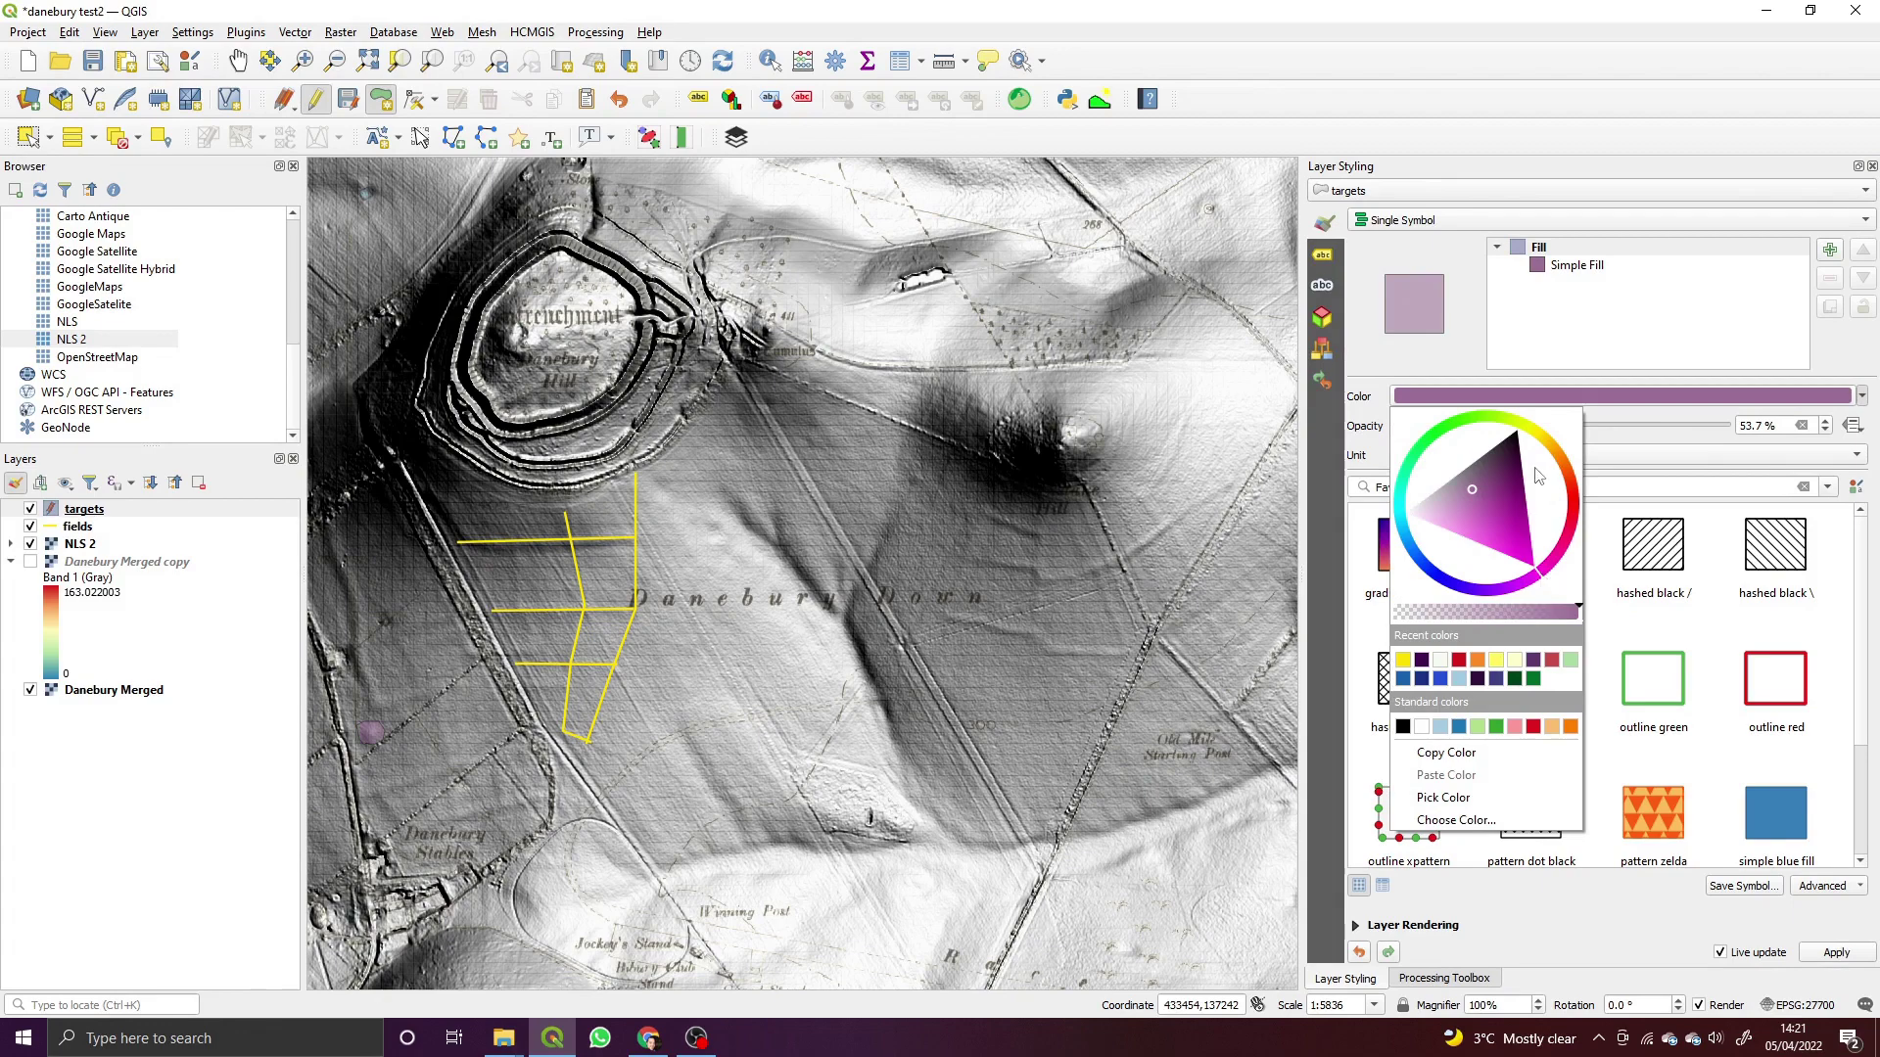
{"action": "left_click", "coordinate": [1730, 453]}
{"action": "left_click", "coordinate": [1731, 452]}
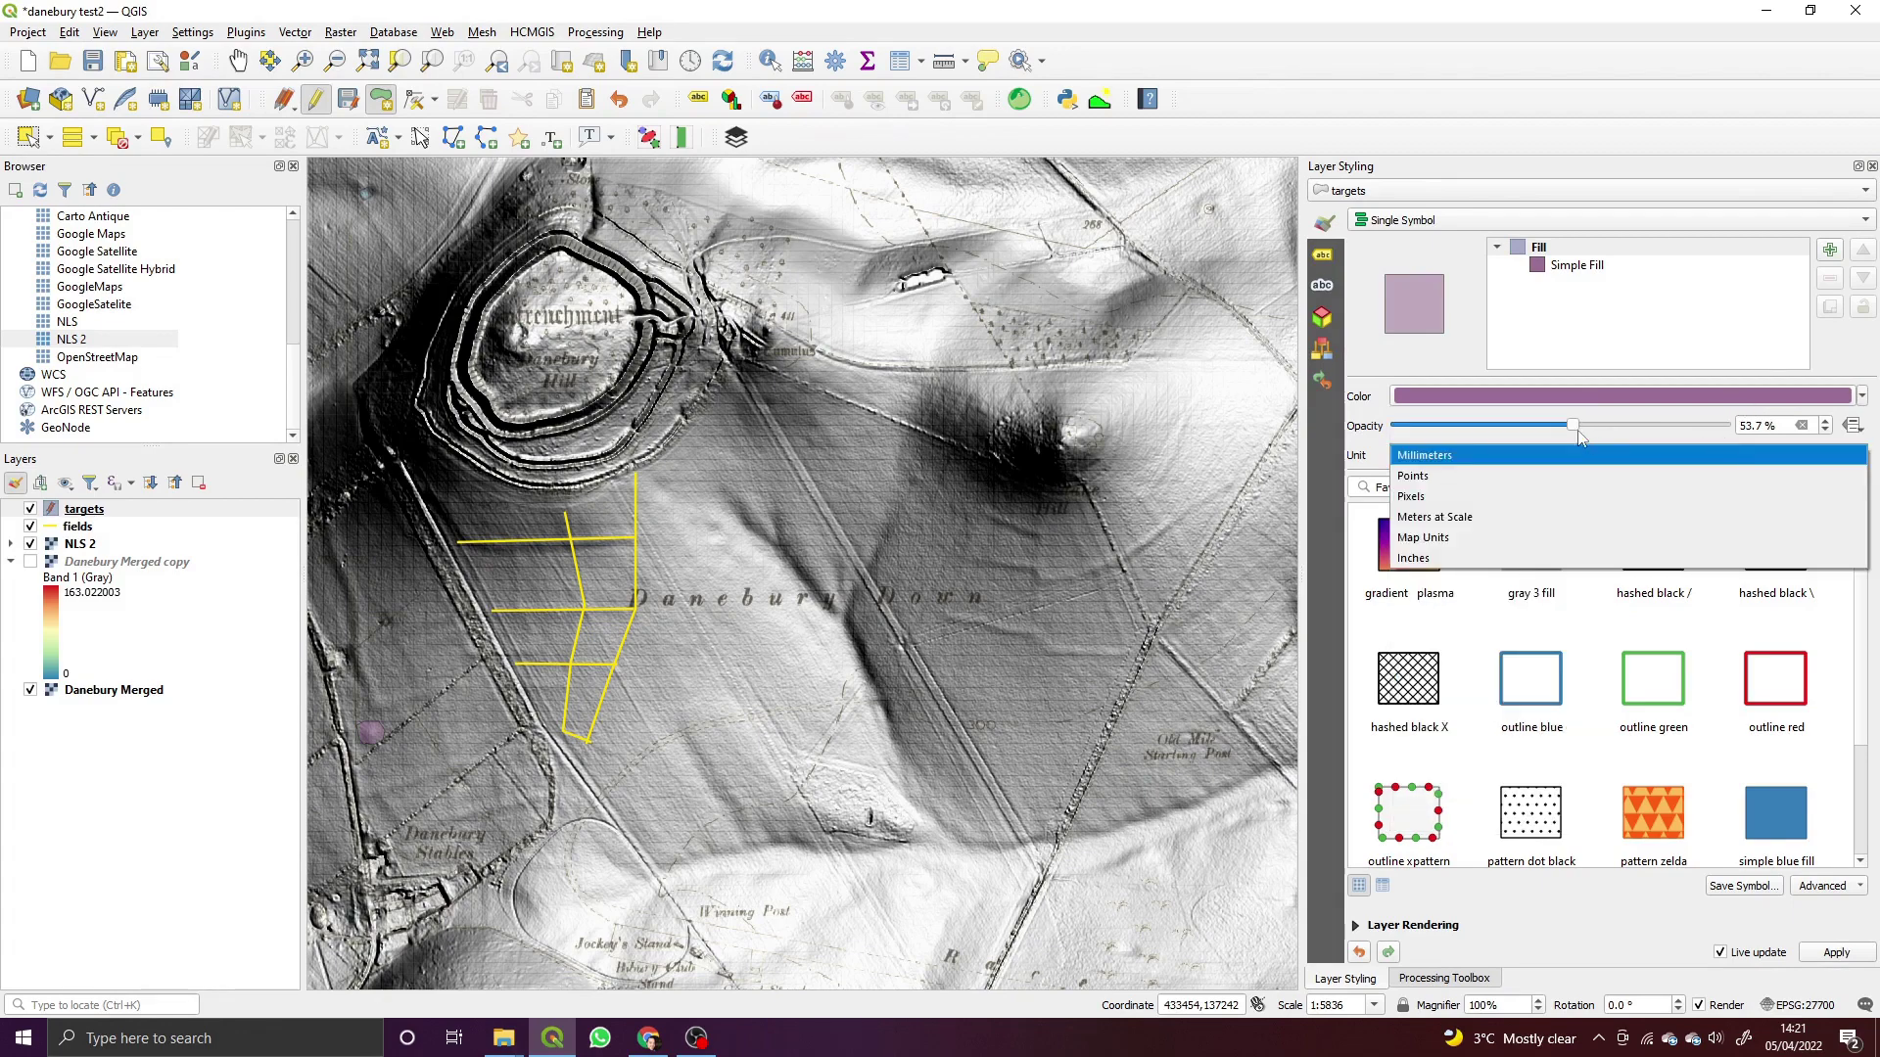
{"action": "left_click_drag", "start_coordinate": [1572, 425], "coordinate": [1585, 425]}
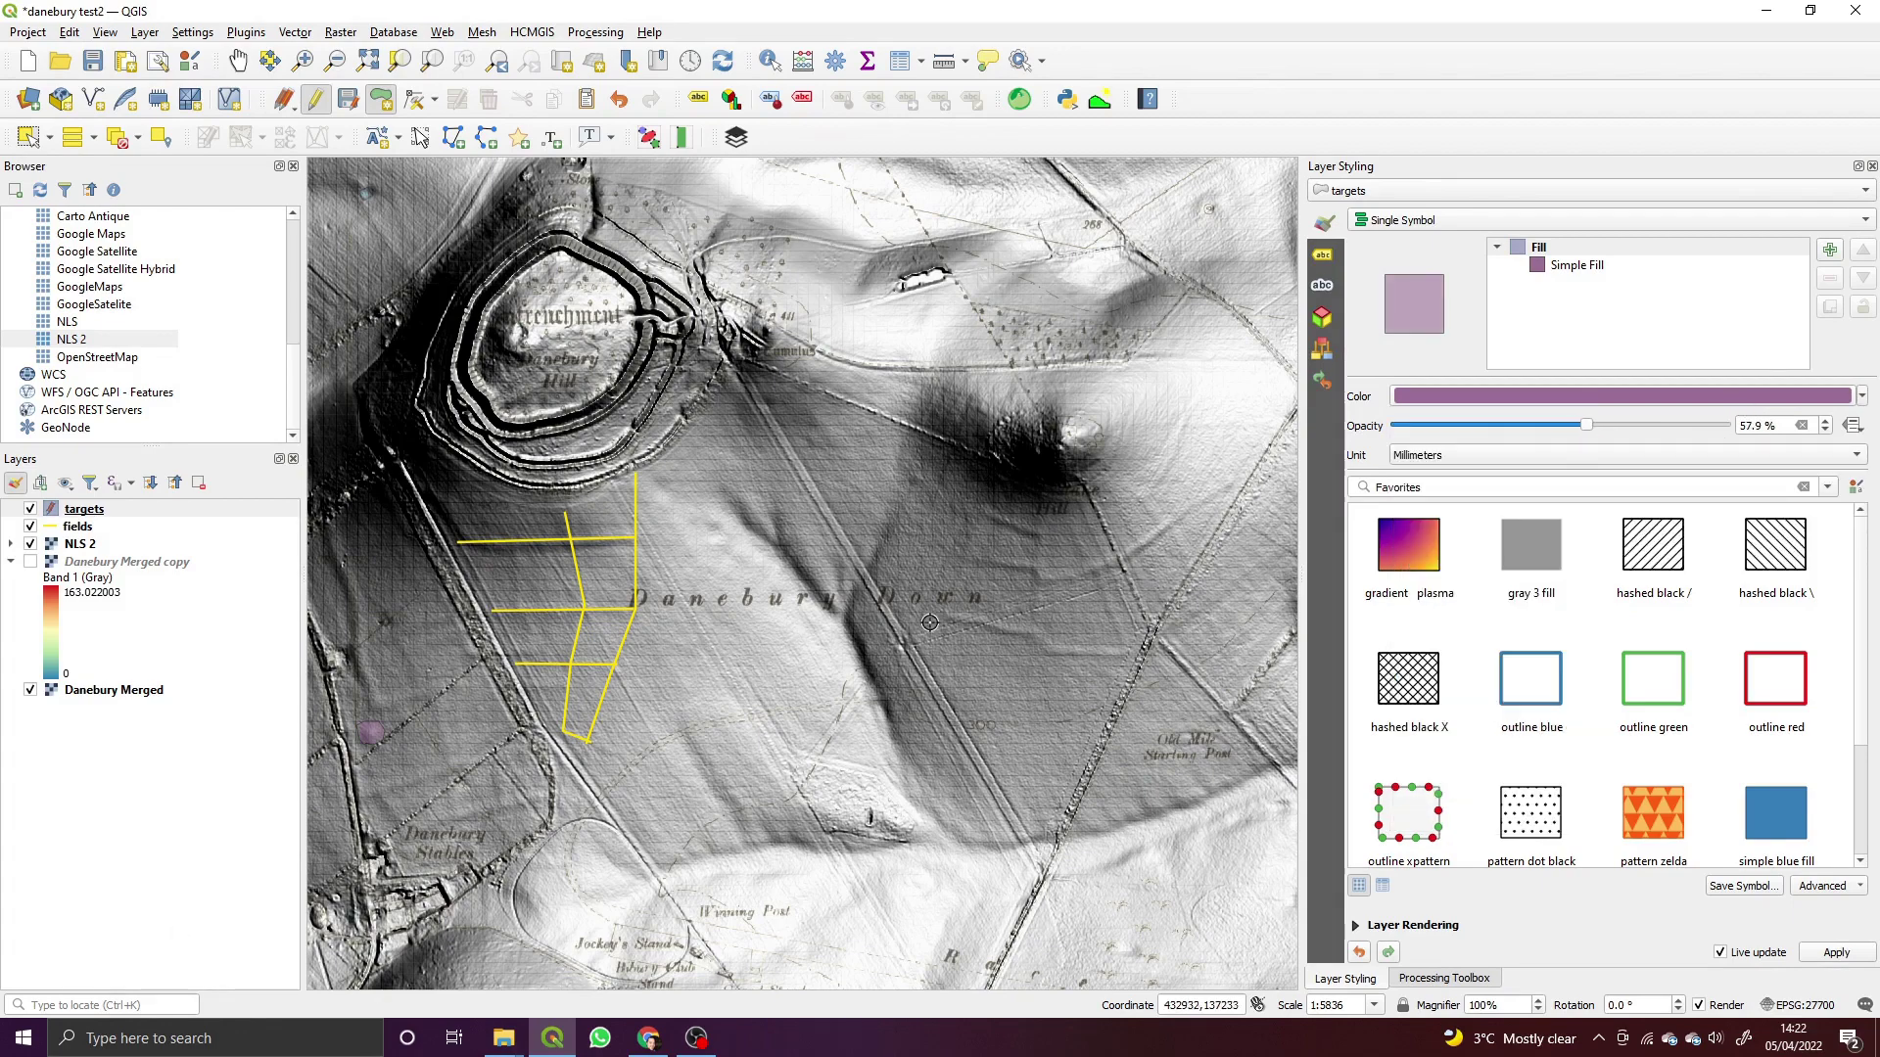
Draw a four-corner, long narrow target box above the Old Mill lettering and confirm it.
{"action": "left_click", "coordinate": [1127, 661]}
{"action": "left_click", "coordinate": [1039, 654]}
{"action": "left_click", "coordinate": [1040, 646]}
{"action": "left_click", "coordinate": [1134, 643]}
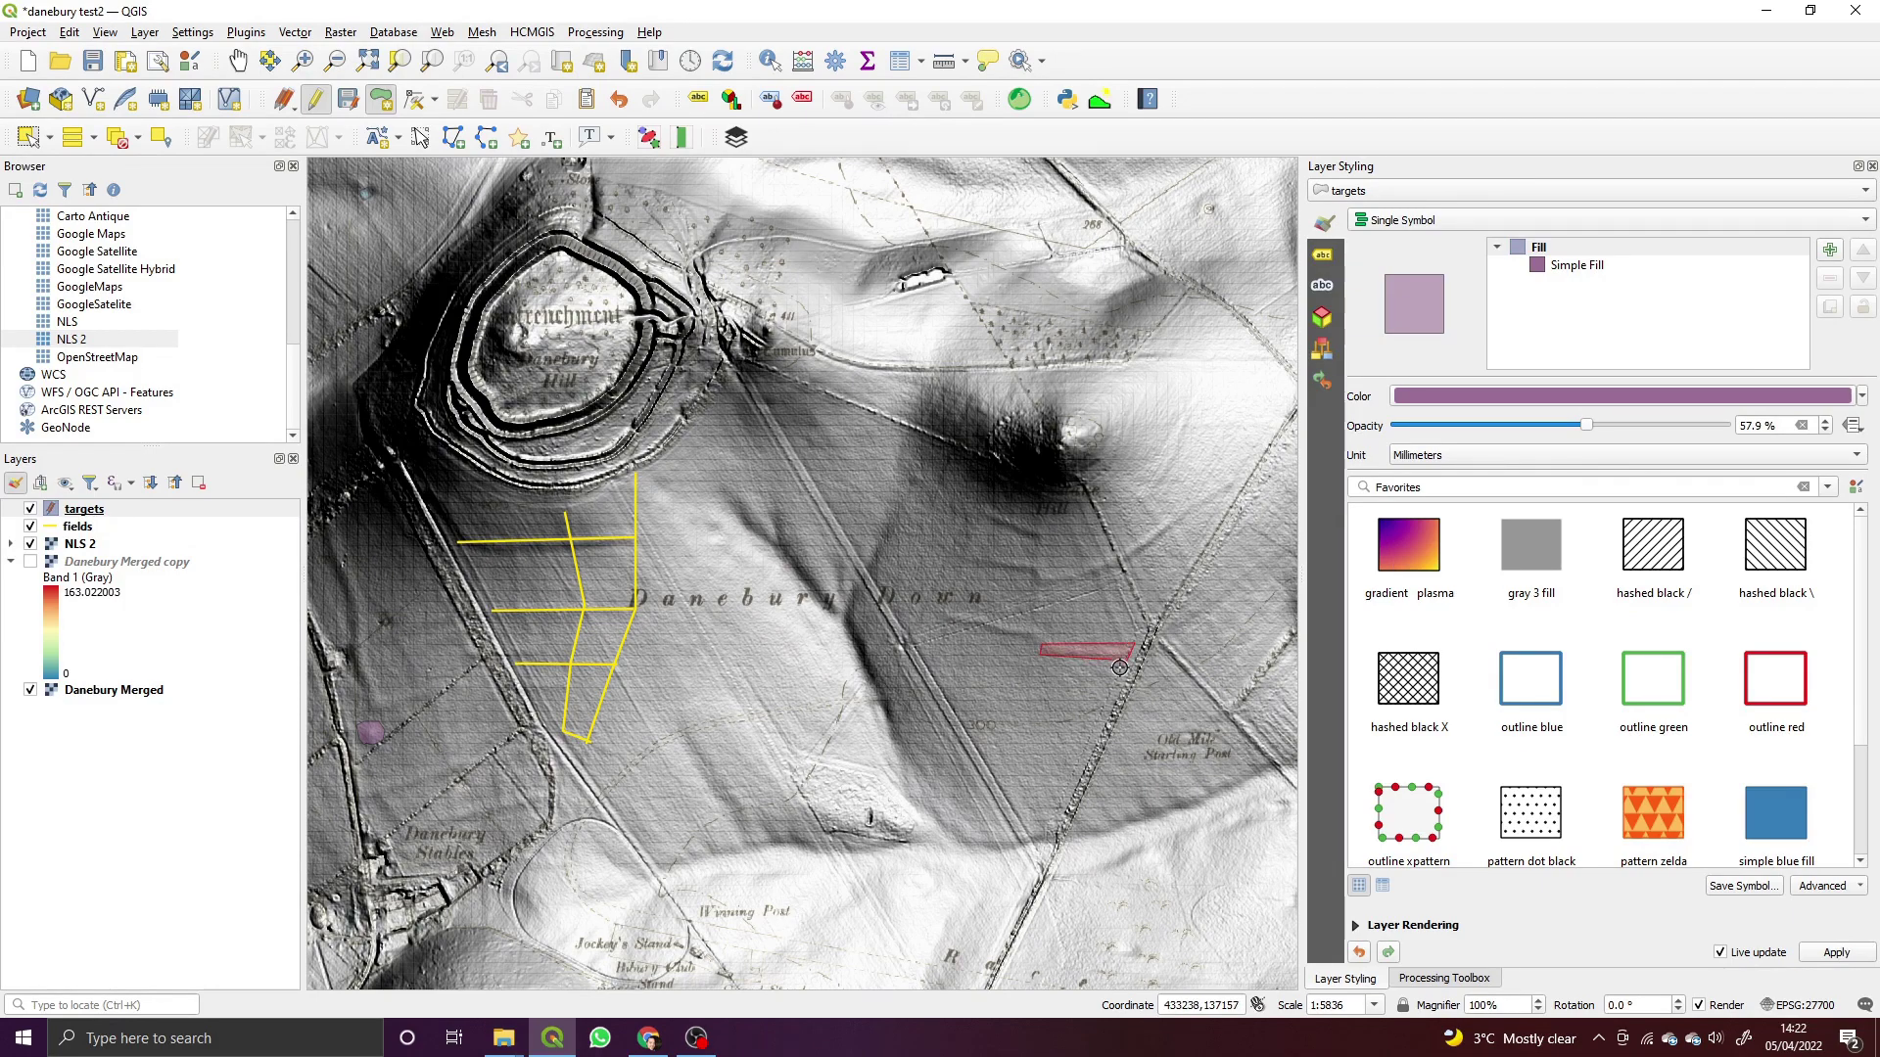
{"action": "right_click", "coordinate": [1127, 661]}
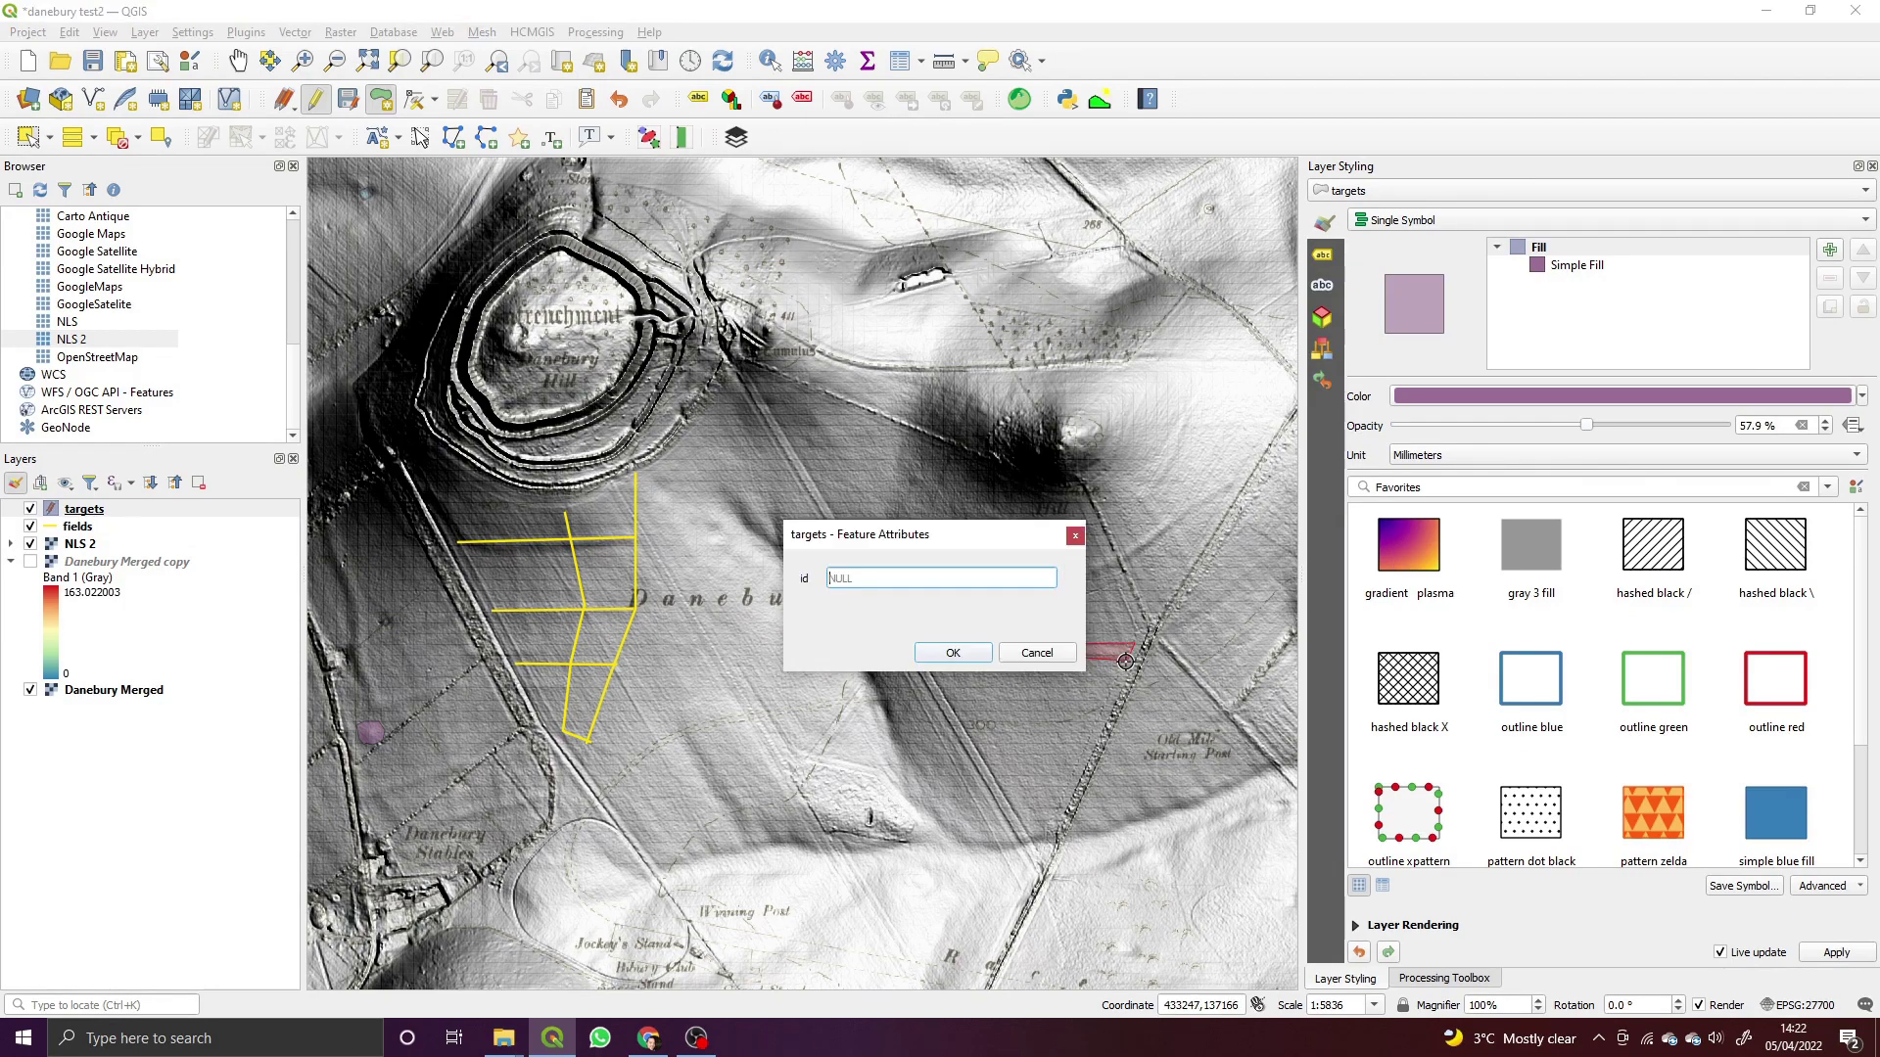
{"action": "left_click", "coordinate": [957, 652]}
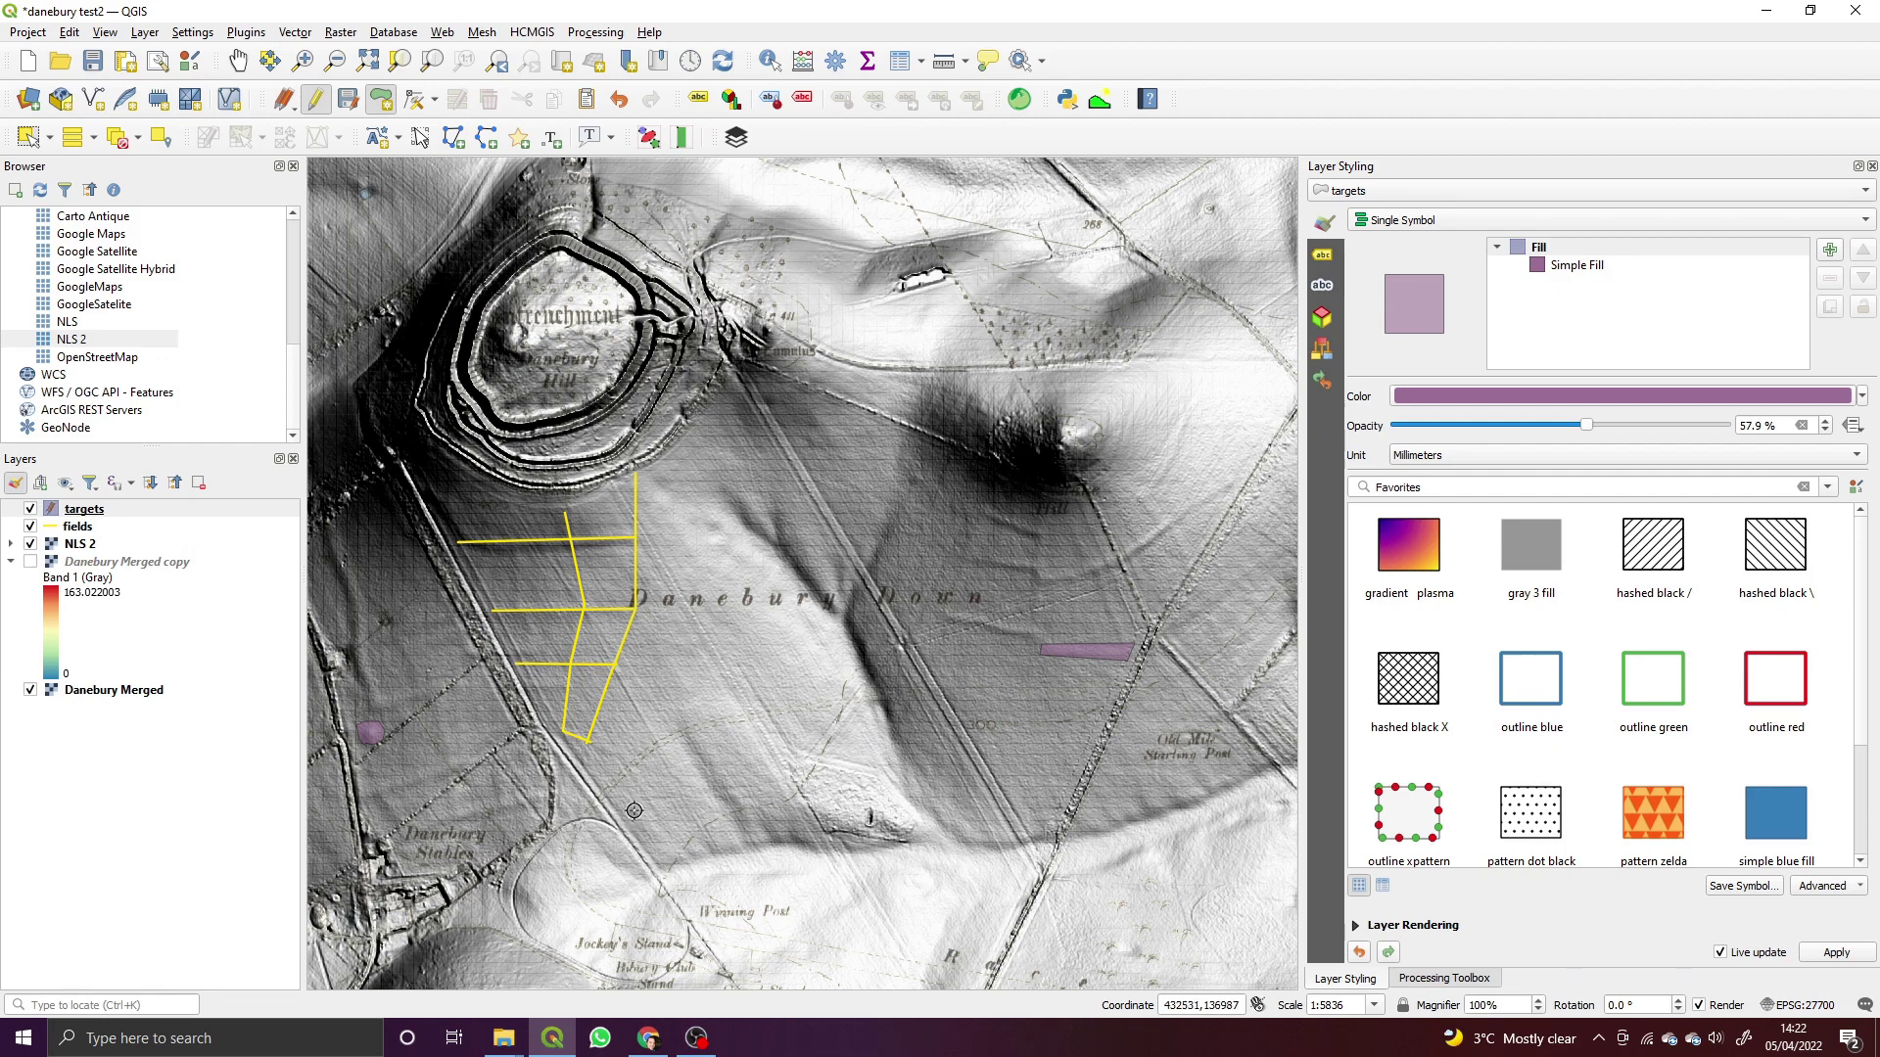
Draw a seven-vertex irregular target polygon just south of the Danebury Down lettering and accept its attributes.
{"action": "left_click", "coordinate": [695, 678]}
{"action": "left_click", "coordinate": [710, 678]}
{"action": "left_click", "coordinate": [710, 692]}
{"action": "left_click", "coordinate": [696, 699]}
{"action": "left_click", "coordinate": [681, 696]}
{"action": "left_click", "coordinate": [685, 683]}
{"action": "left_click", "coordinate": [685, 662]}
{"action": "right_click", "coordinate": [699, 678]}
{"action": "left_click", "coordinate": [935, 680]}
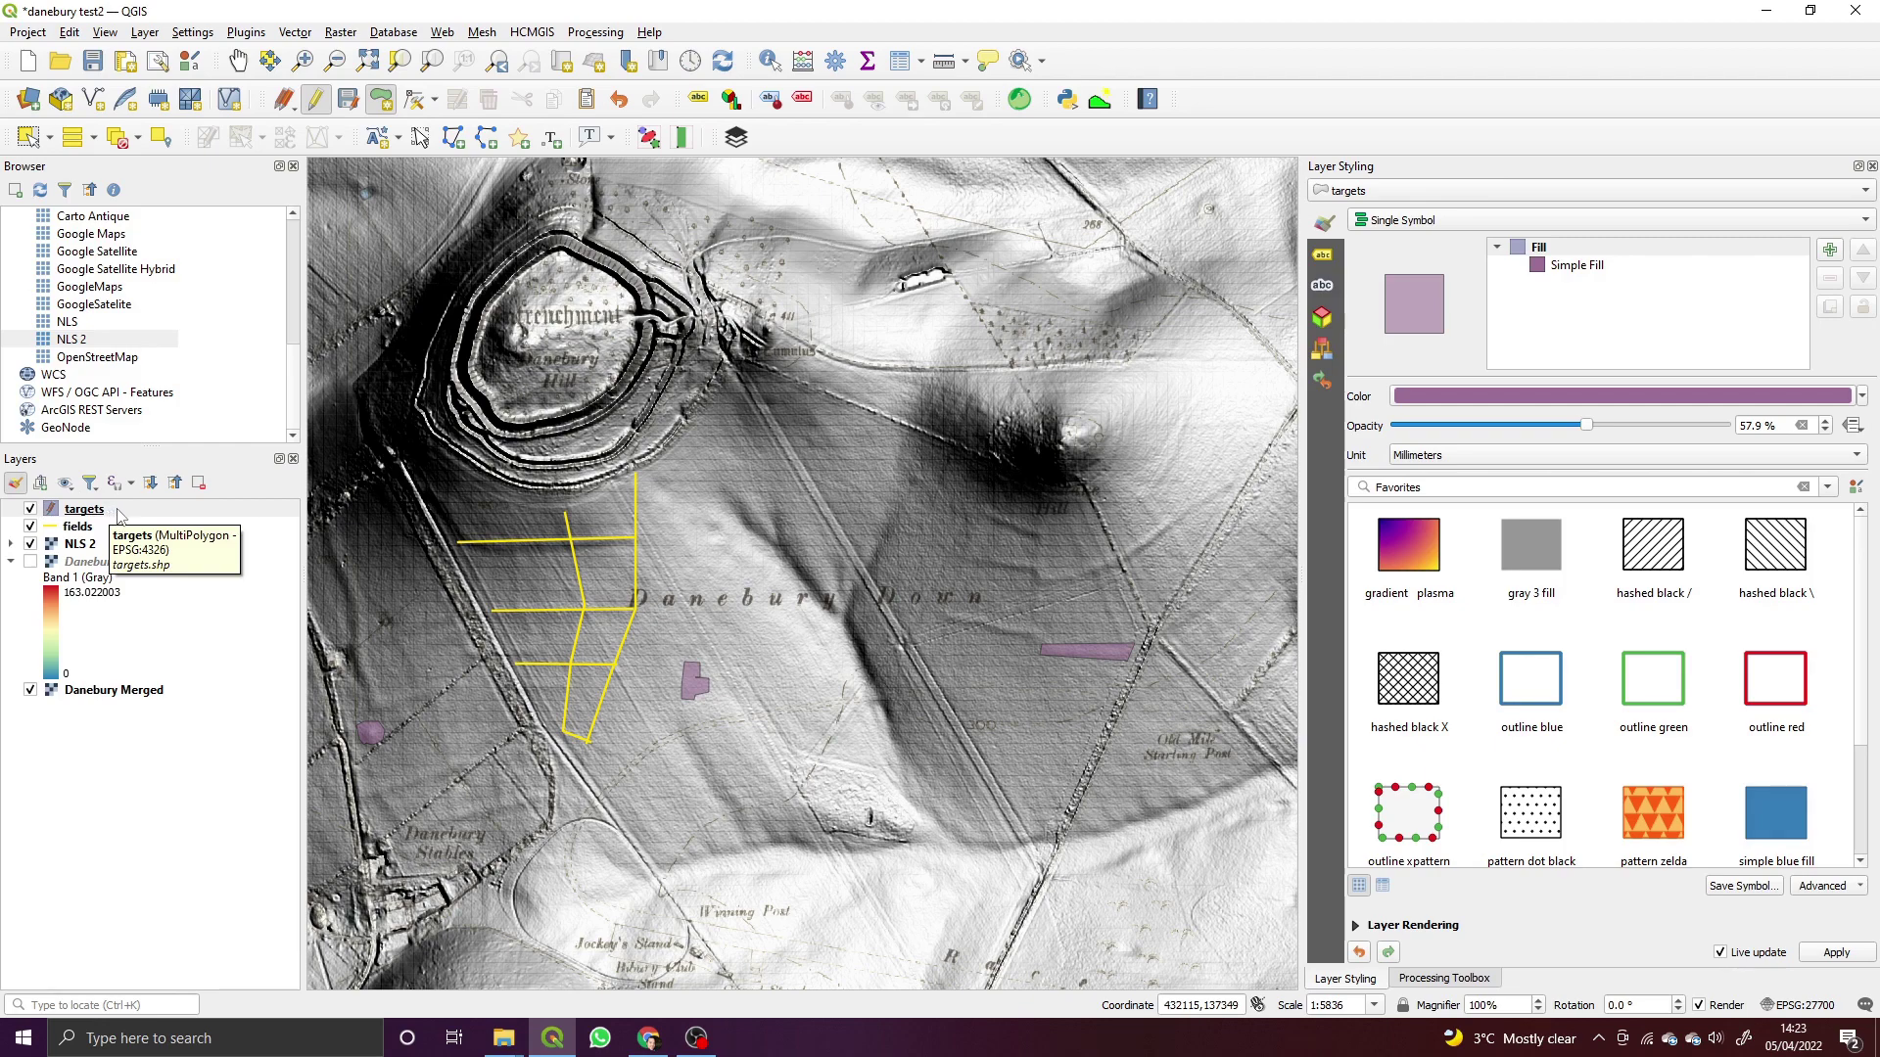
{"action": "right_click", "coordinate": [118, 511]}
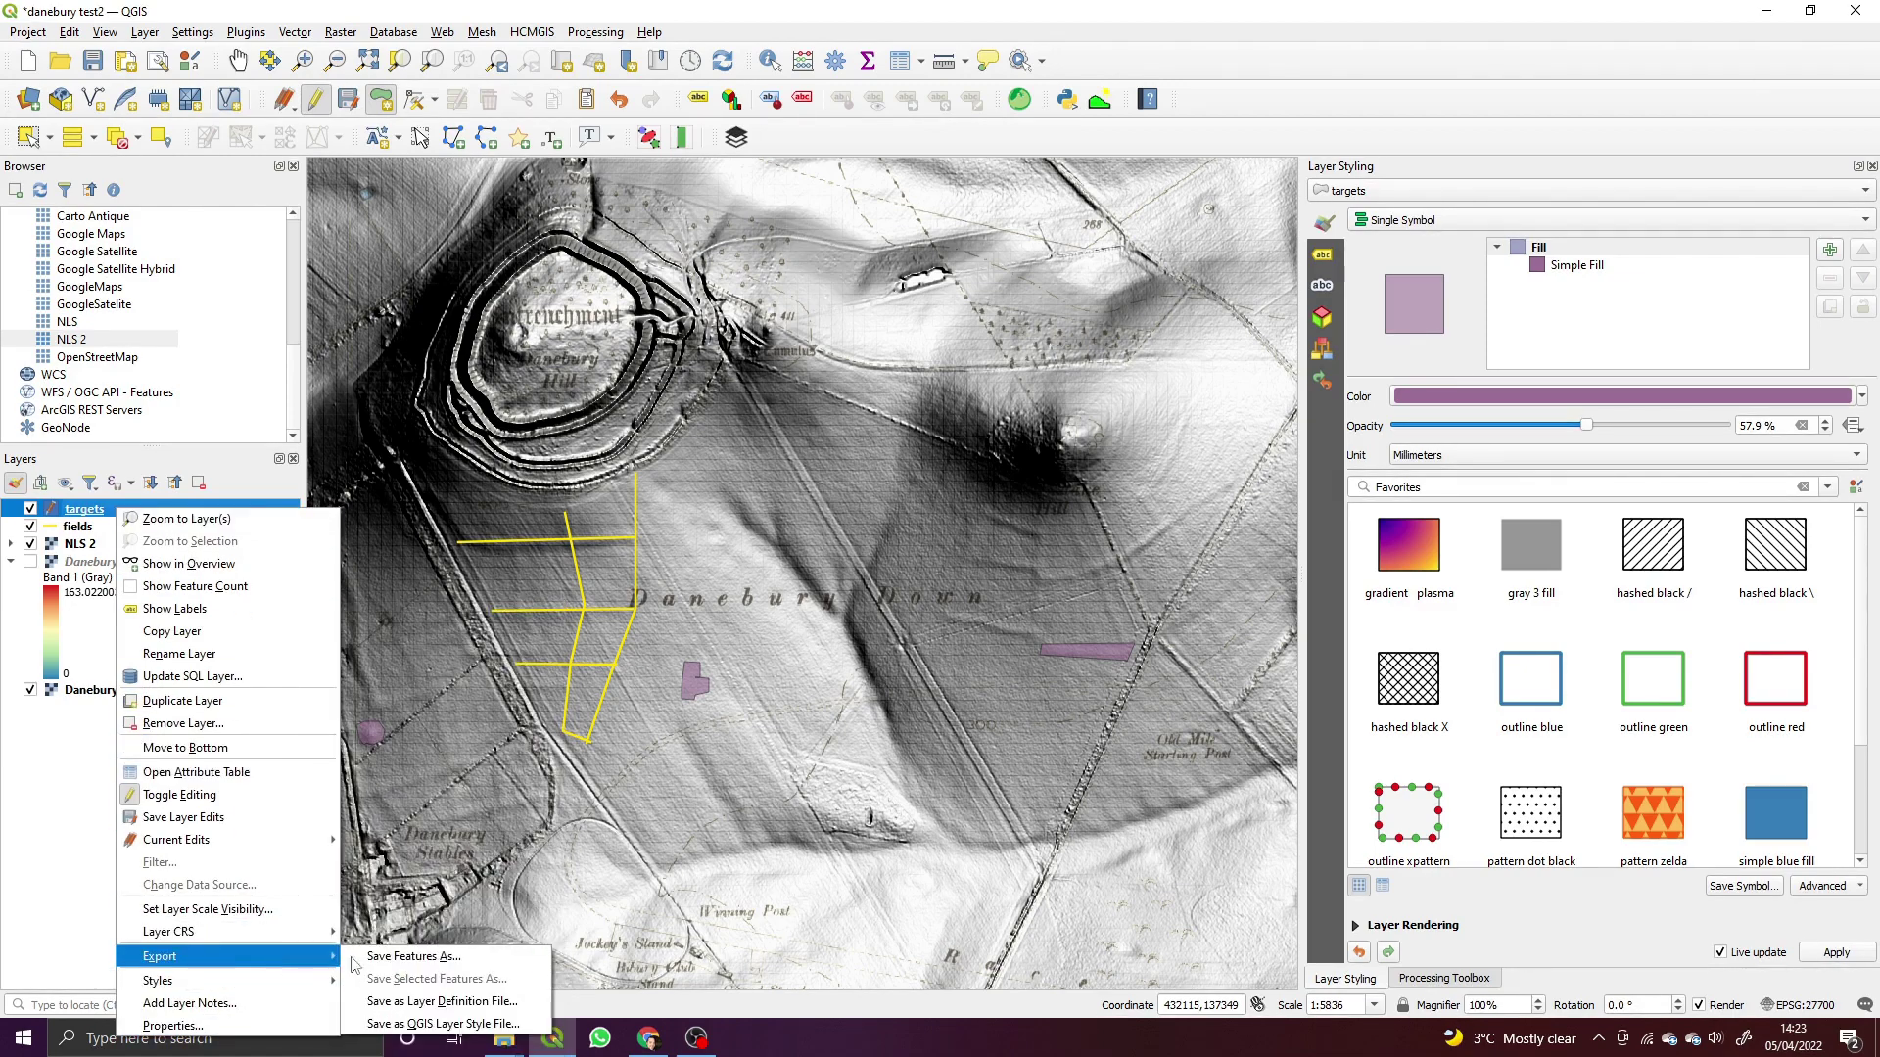
{"action": "left_click", "coordinate": [575, 736]}
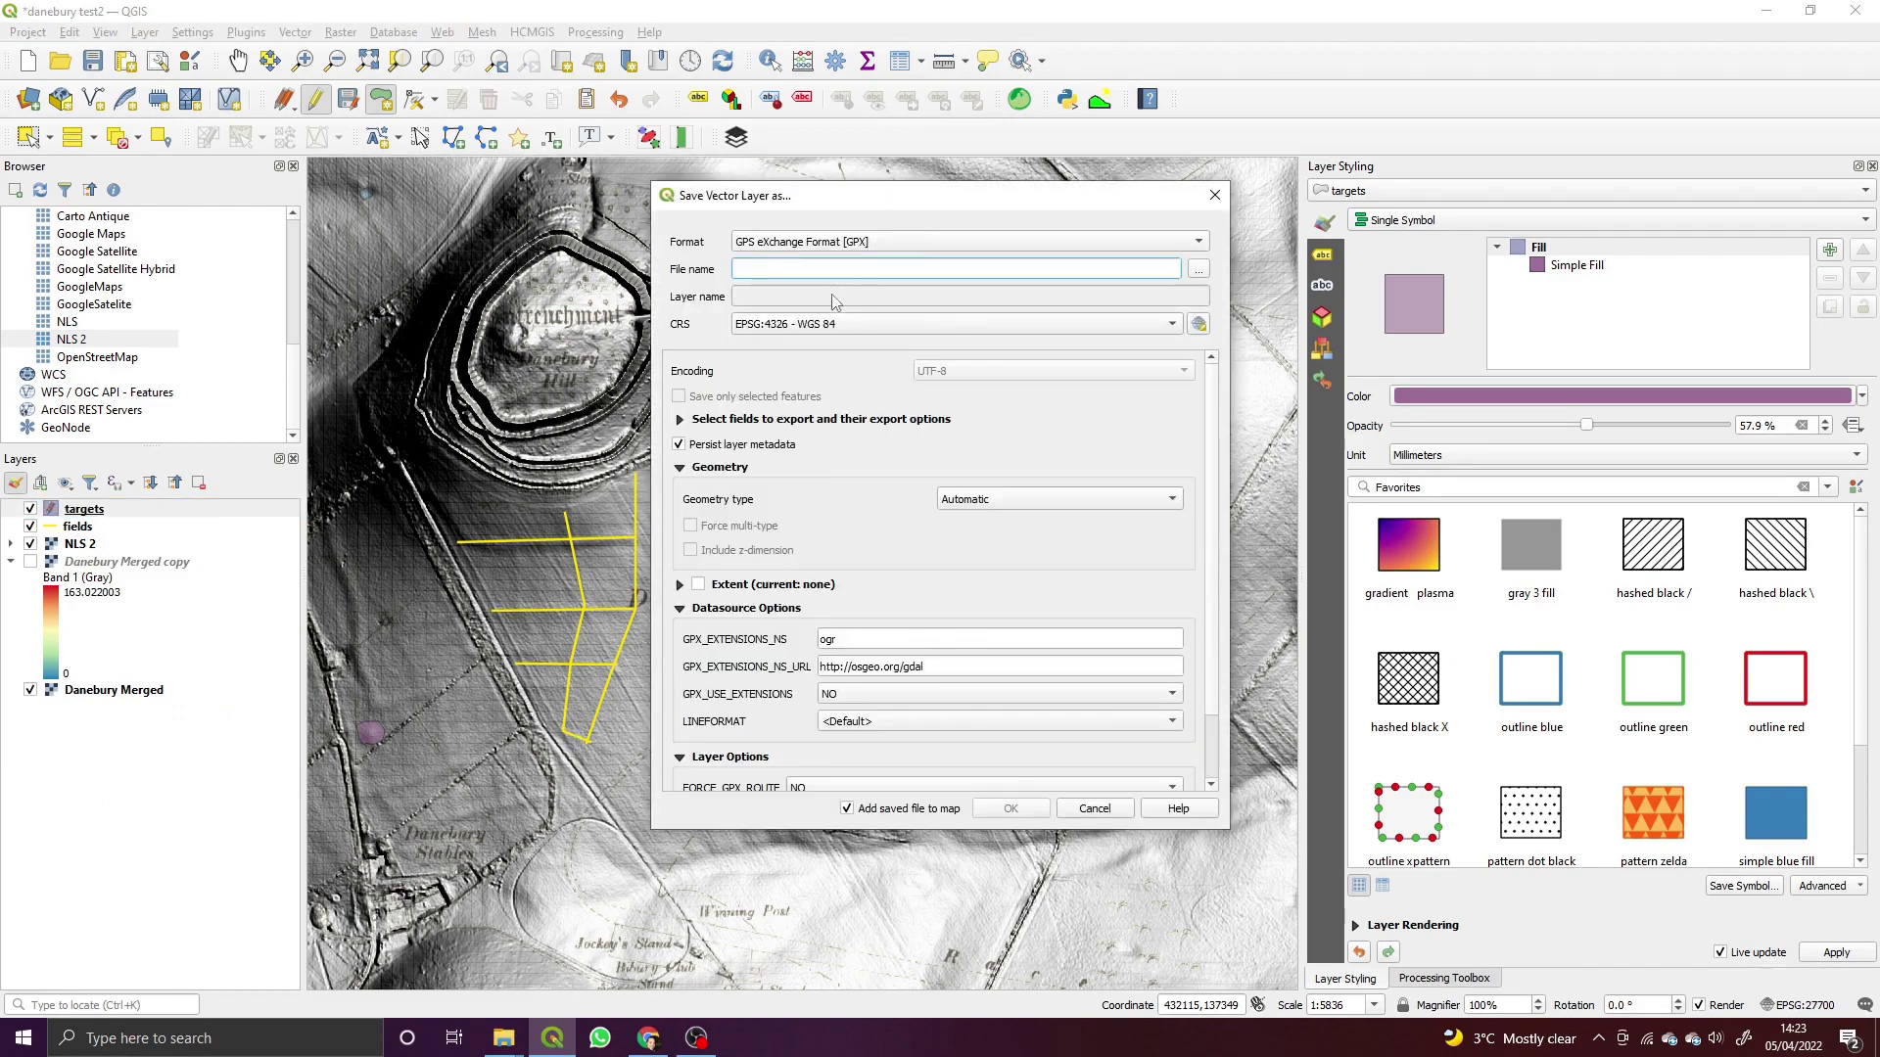
{"action": "left_click", "coordinate": [1195, 243]}
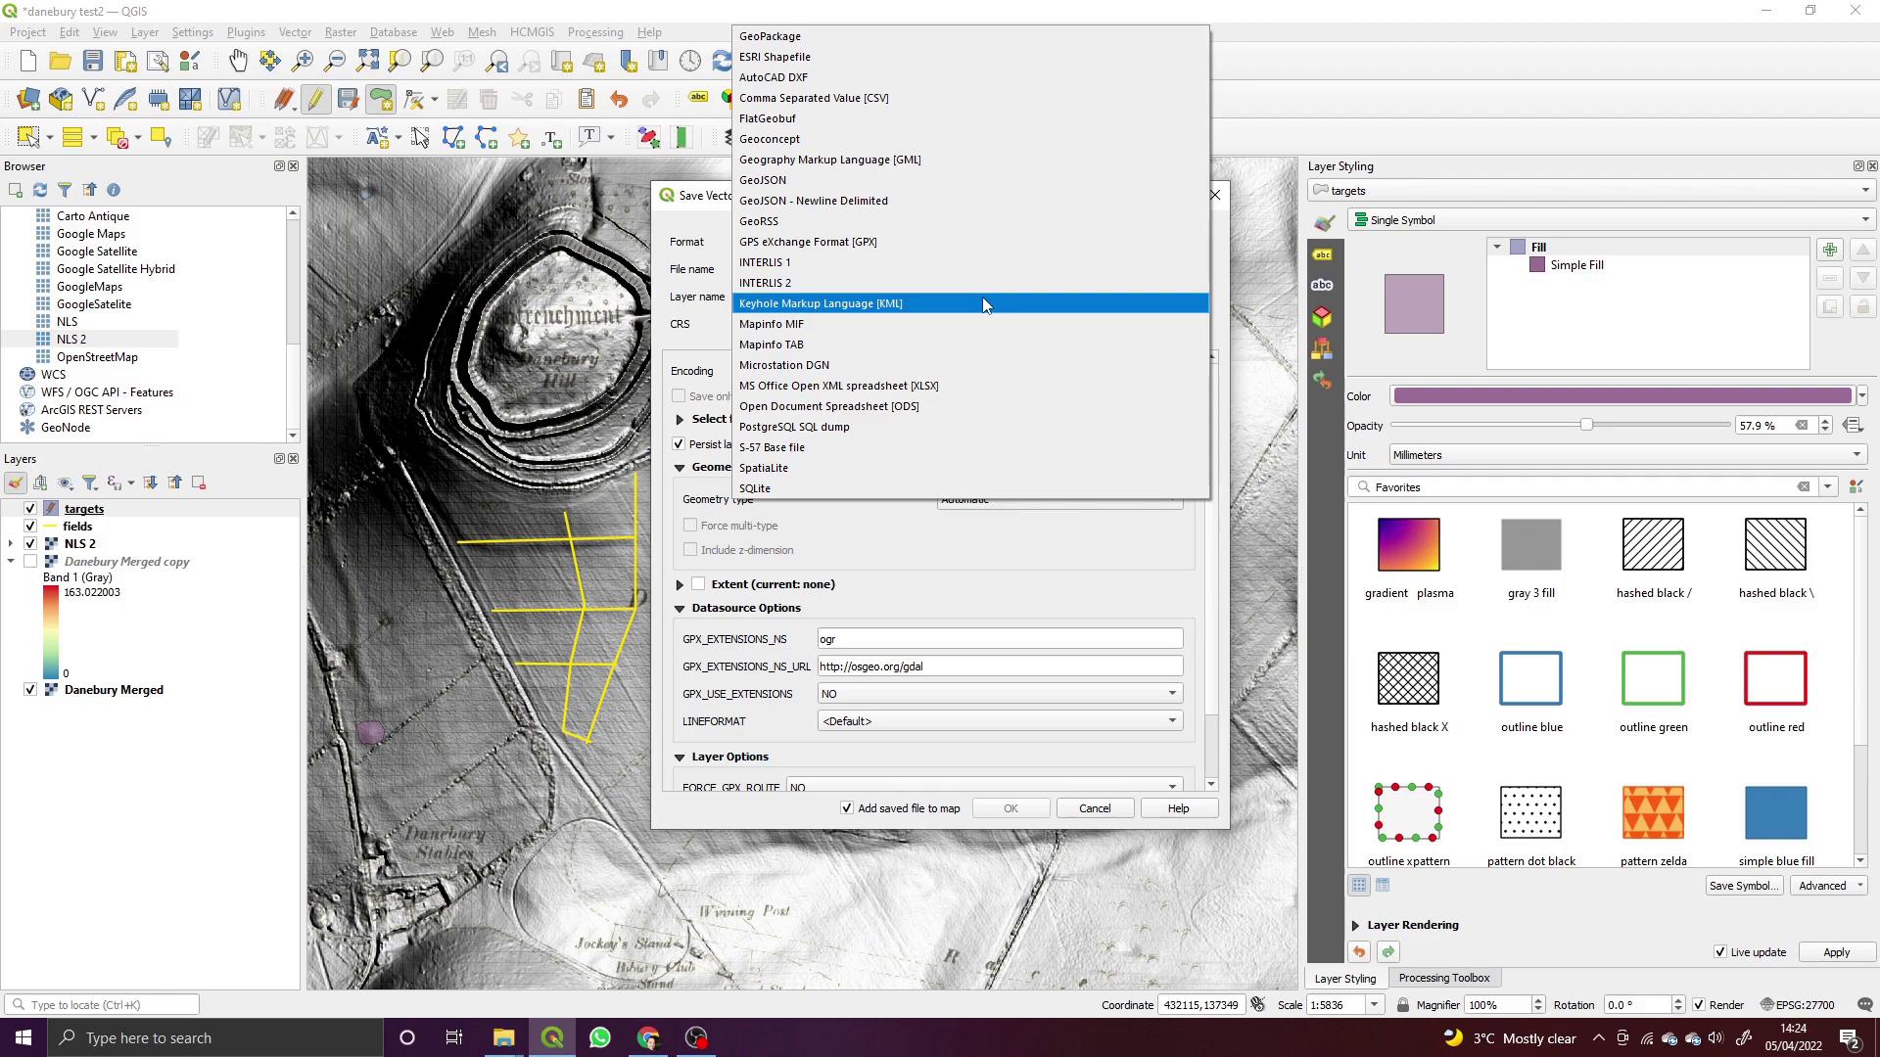
{"action": "left_click", "coordinate": [966, 539]}
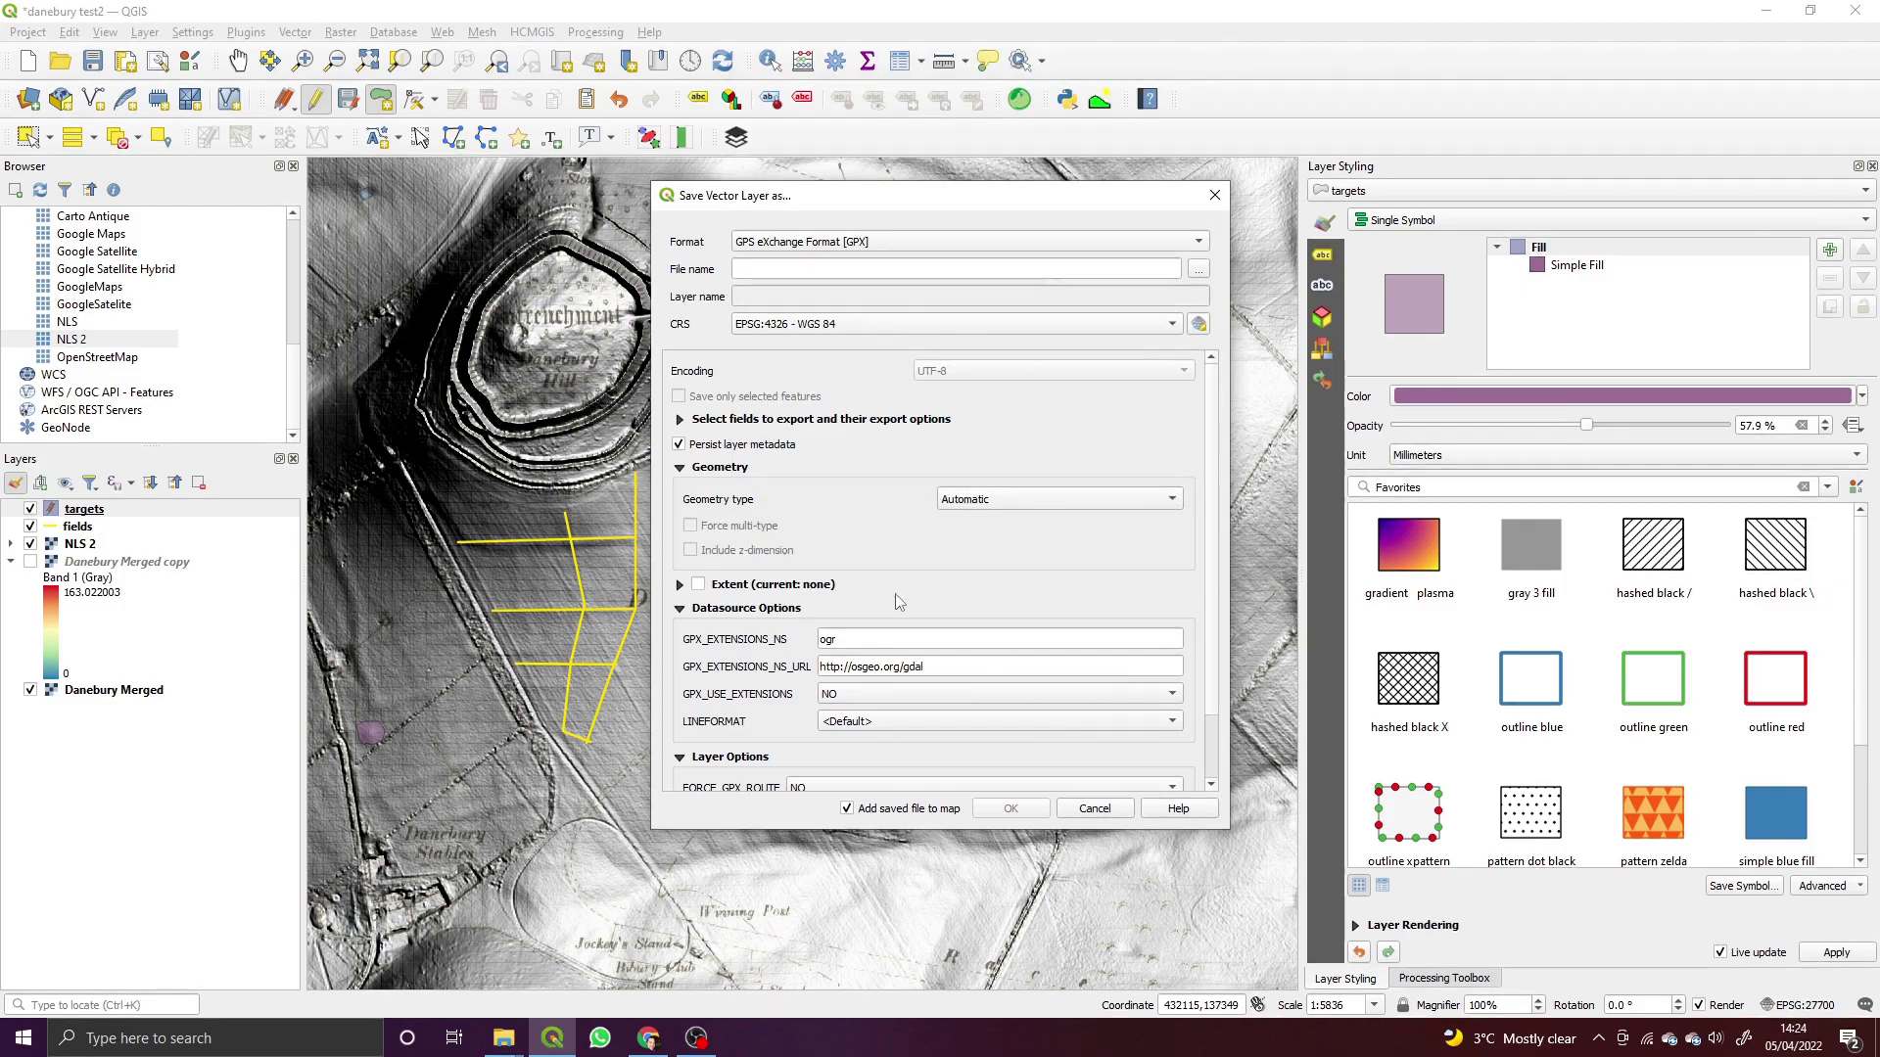
{"action": "left_click_drag", "start_coordinate": [913, 197], "coordinate": [1070, 183]}
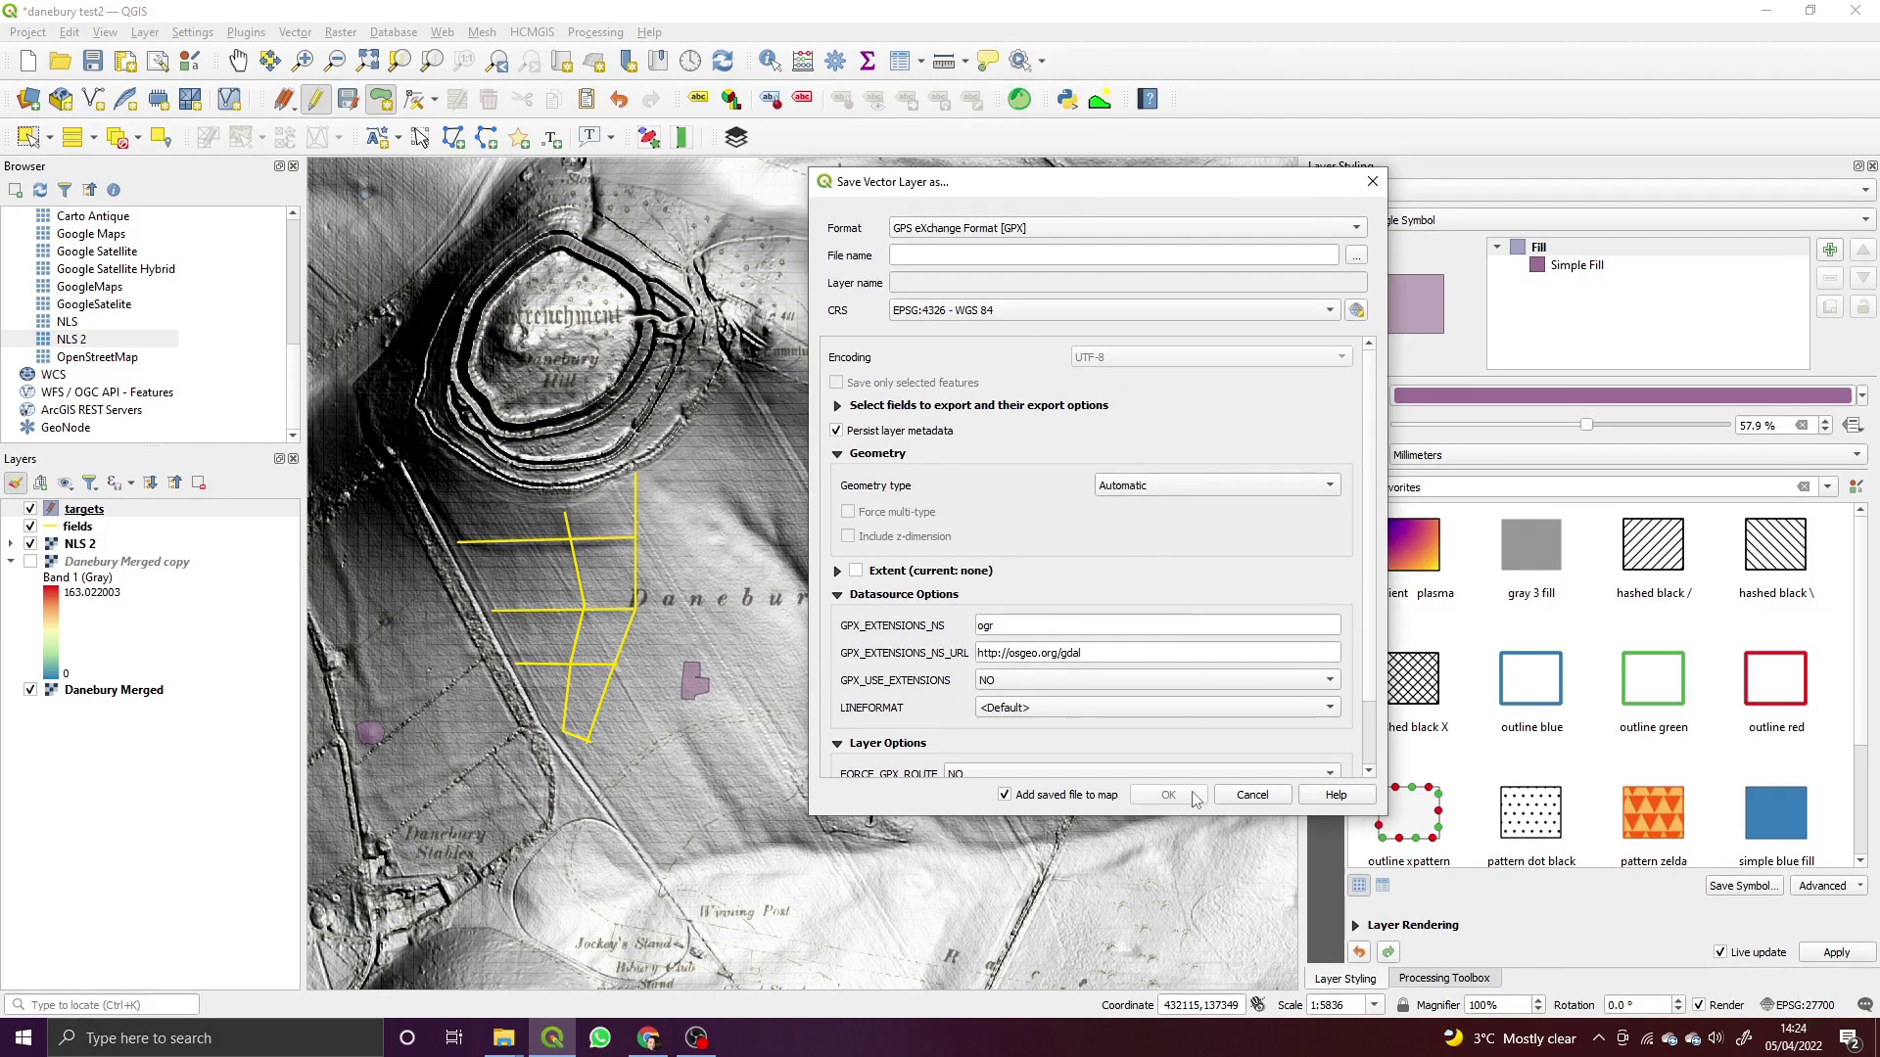
{"action": "left_click", "coordinate": [1249, 794]}
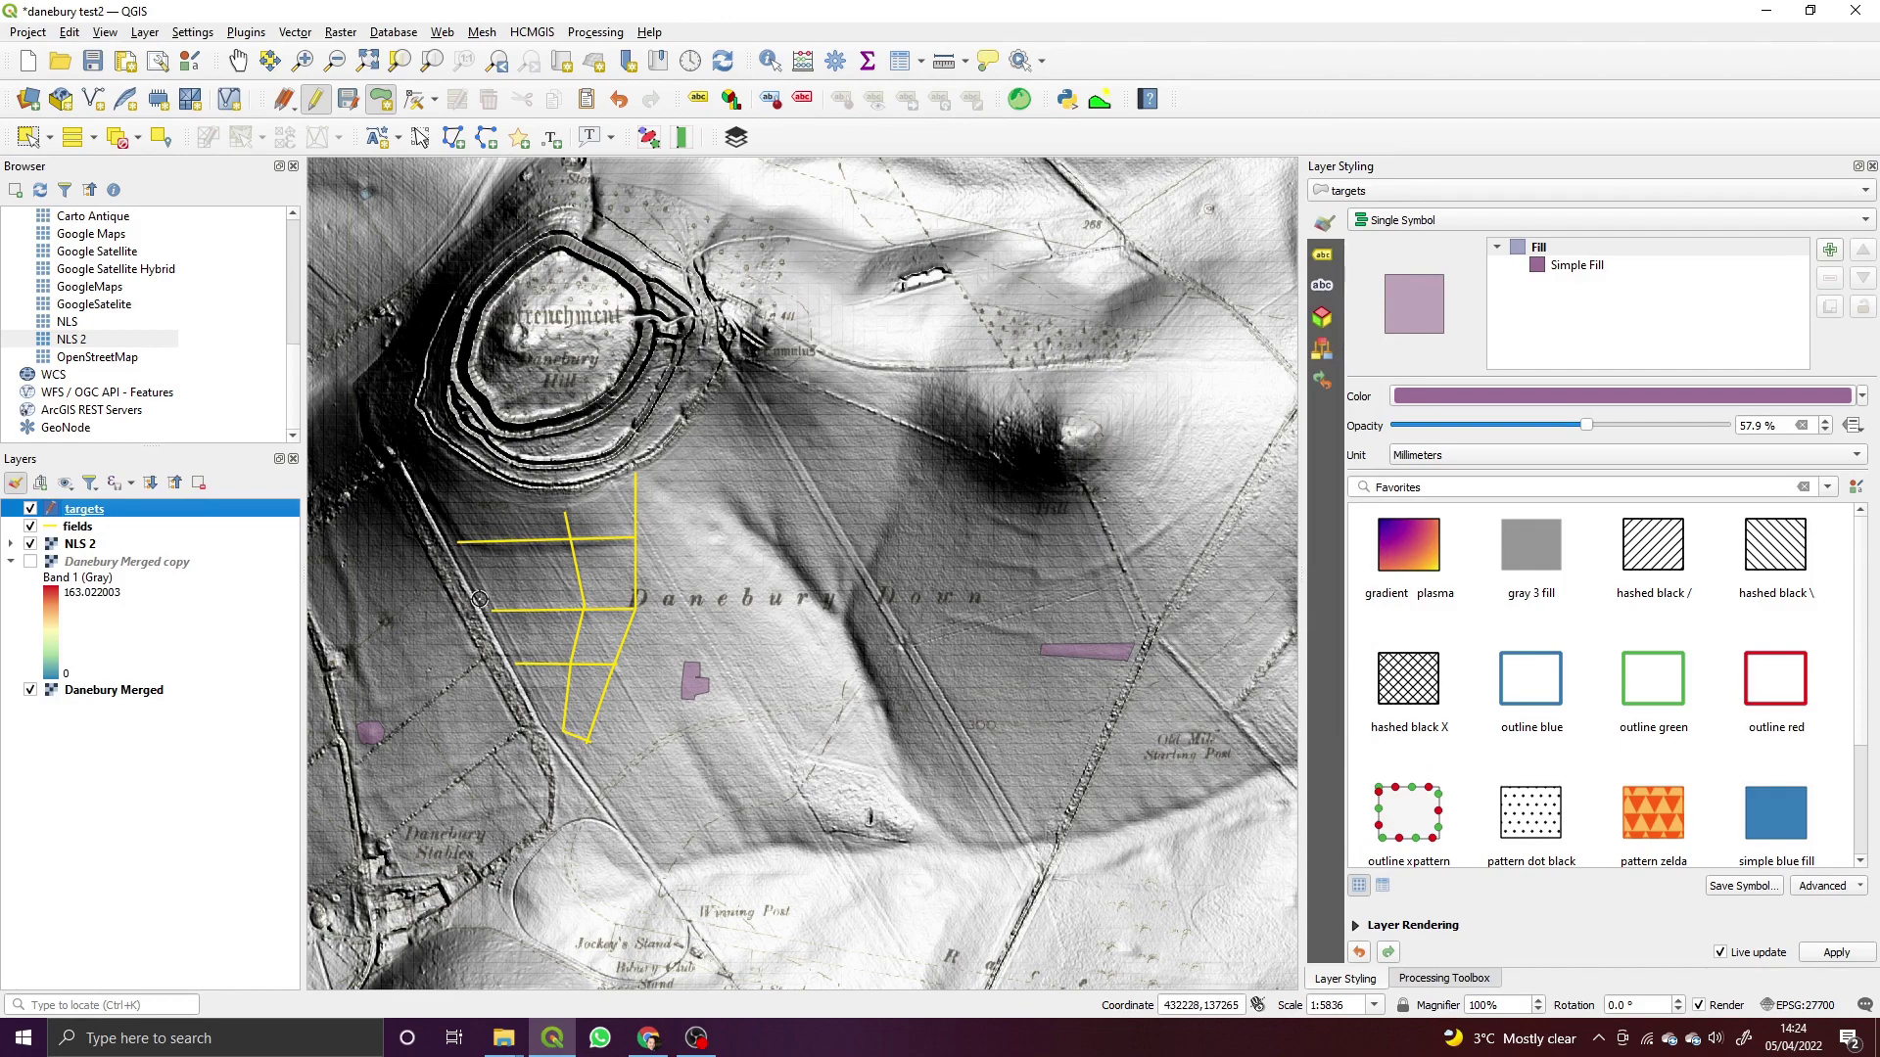